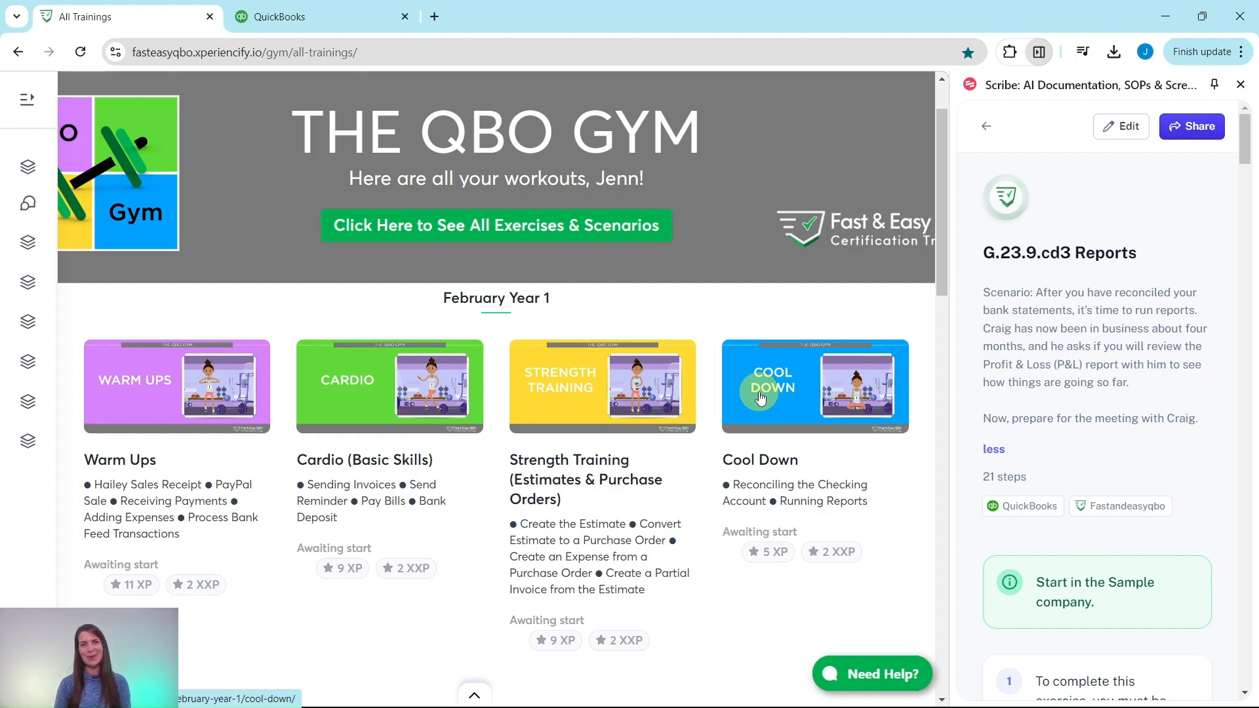
# Open the Cool Down workout under September Year 1 in the QBO Gym trainings list
pyautogui.scroll(-15, 750, 308)
pyautogui.scroll(-20, 741, 315)
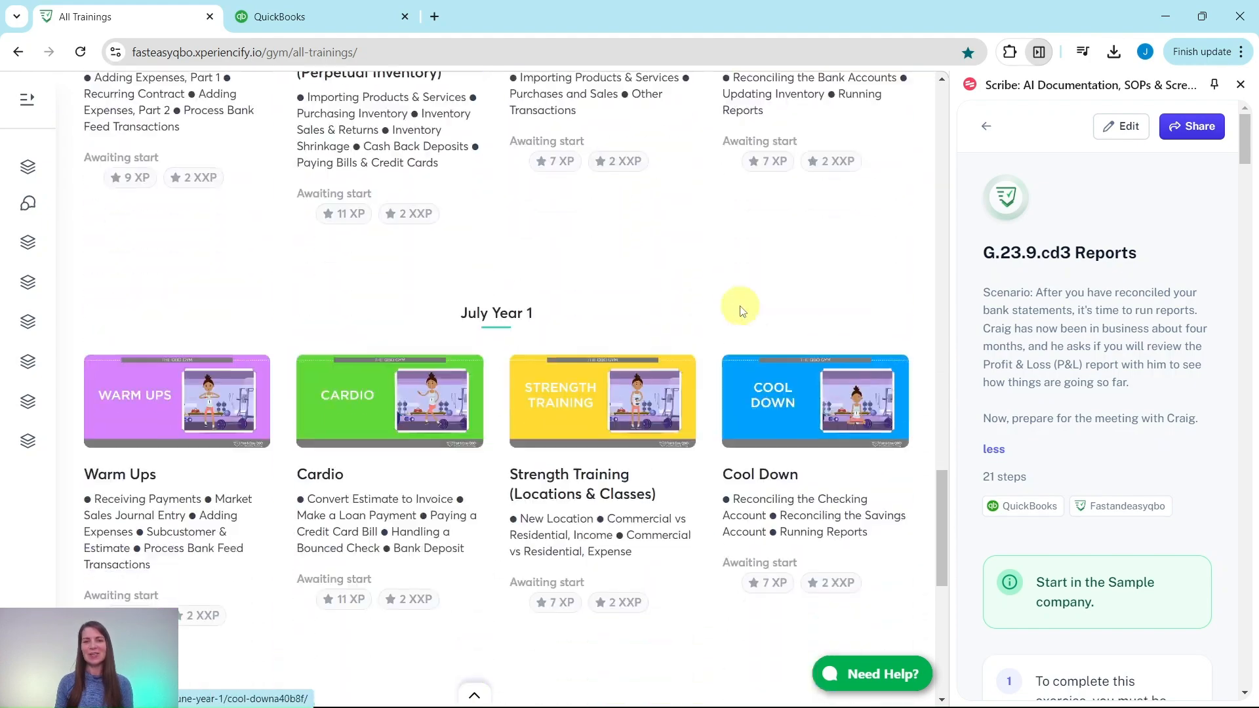
pyautogui.scroll(-3, 740, 308)
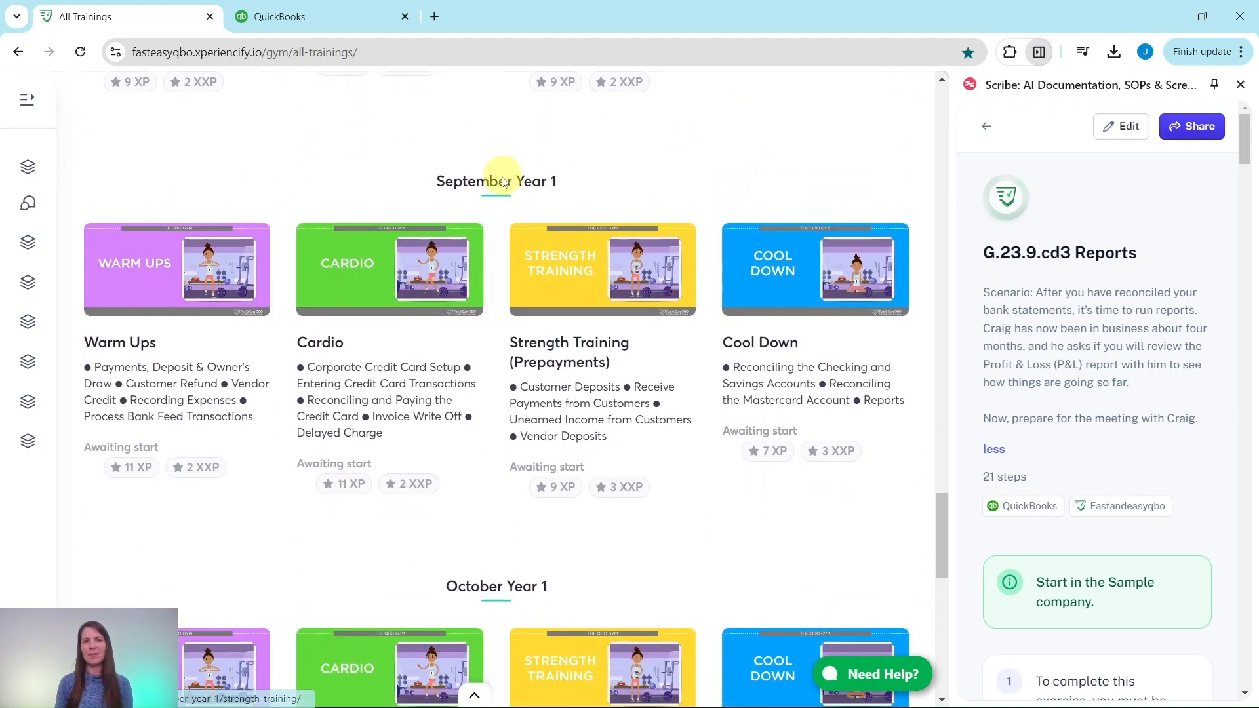
pyautogui.click(784, 275)
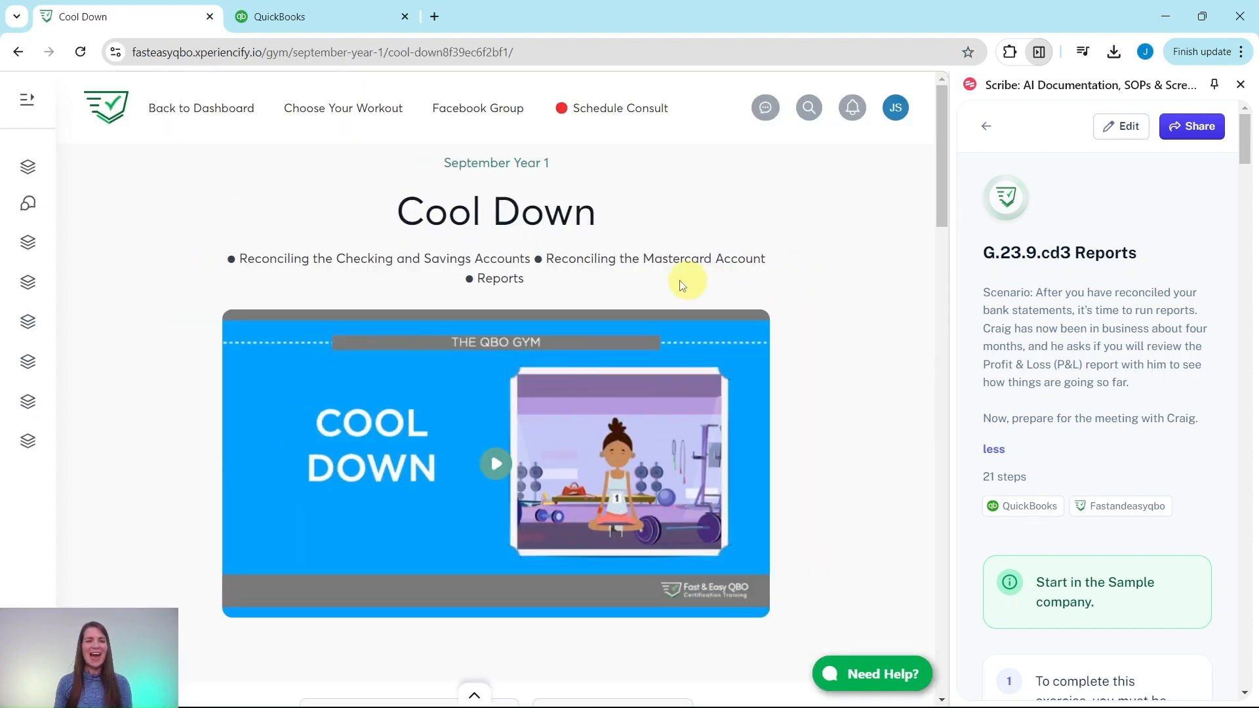
# Review the Cool Down lesson page, including the statement downloads, the quiz and the hands-on practice exercises through G.23.9.cd3
pyautogui.scroll(-1, 446, 223)
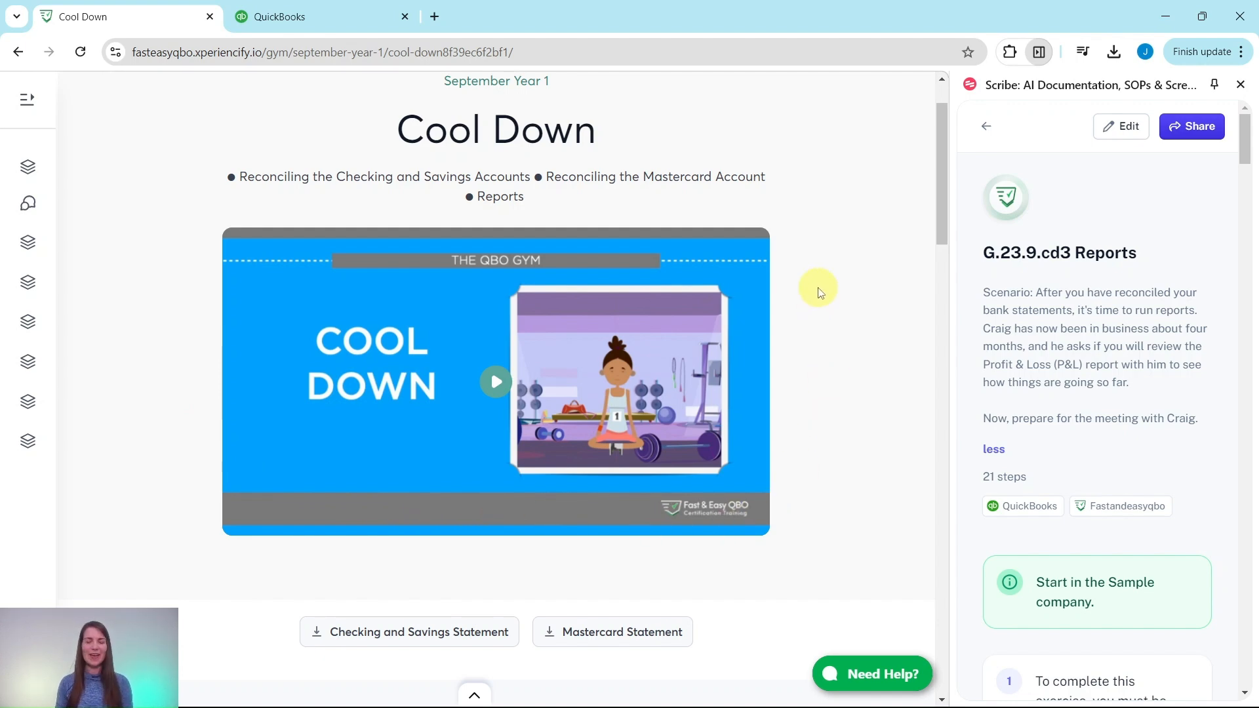
pyautogui.scroll(-8, 818, 291)
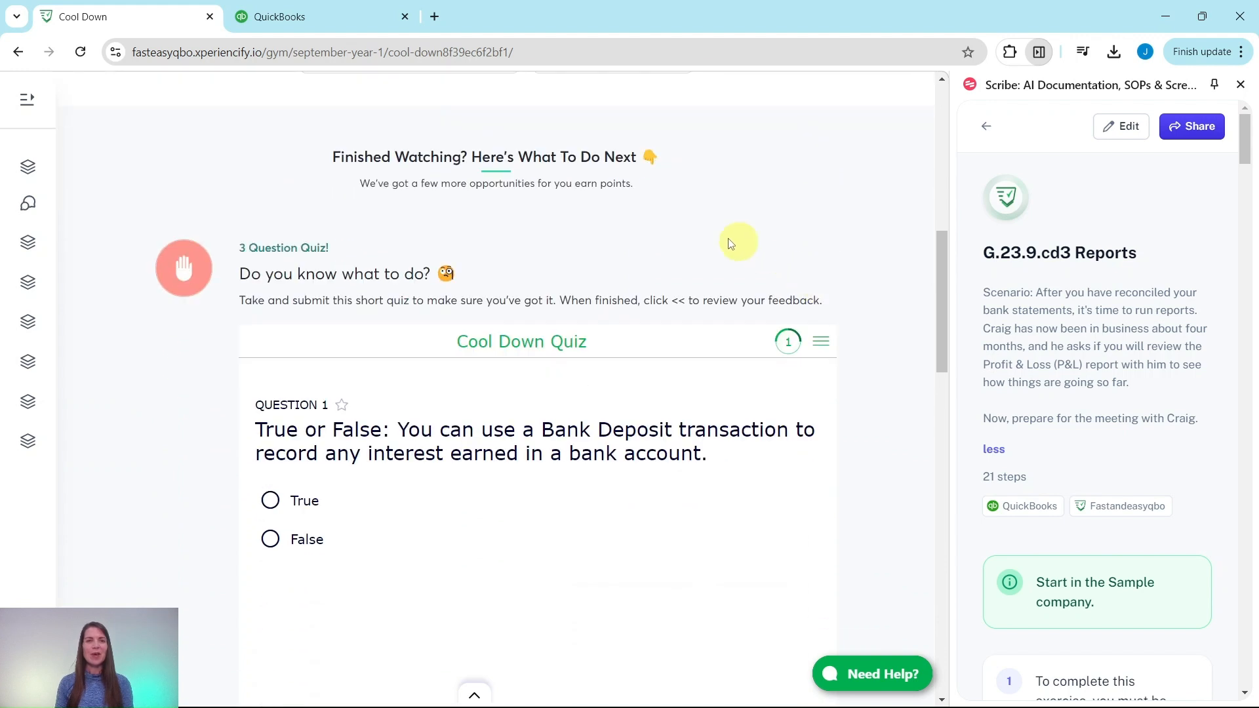
pyautogui.scroll(-1, 721, 240)
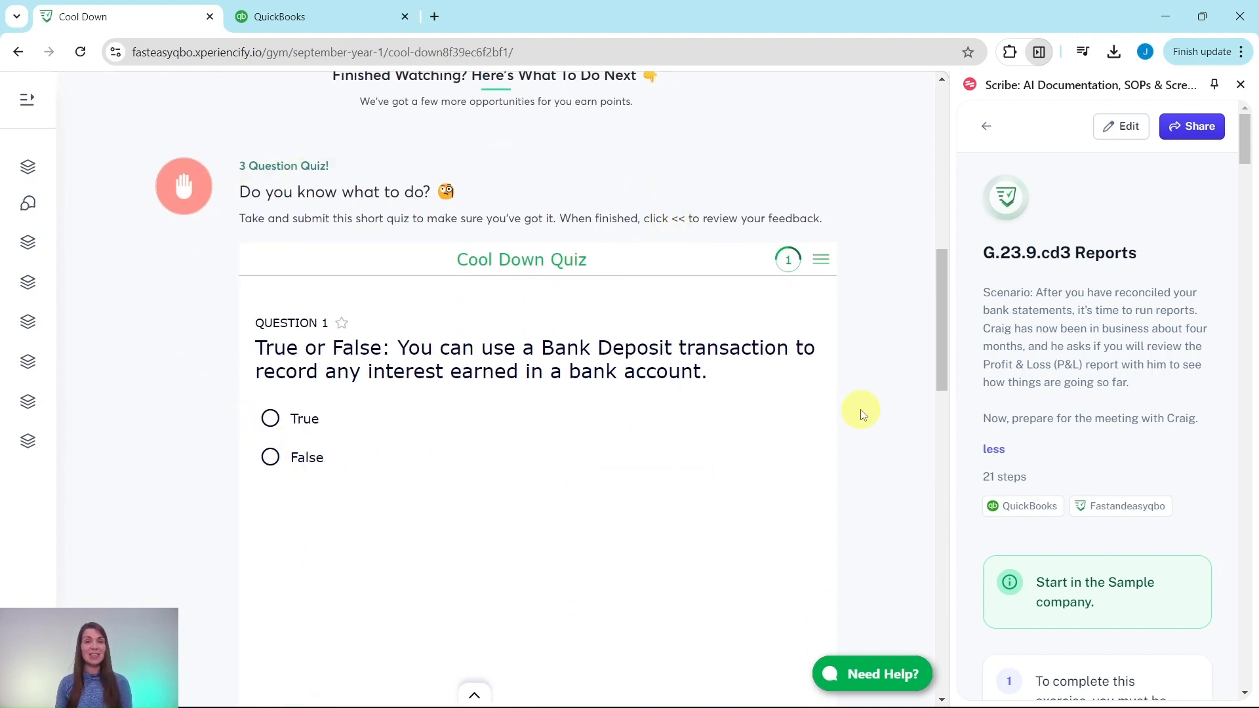
pyautogui.scroll(-12, 861, 413)
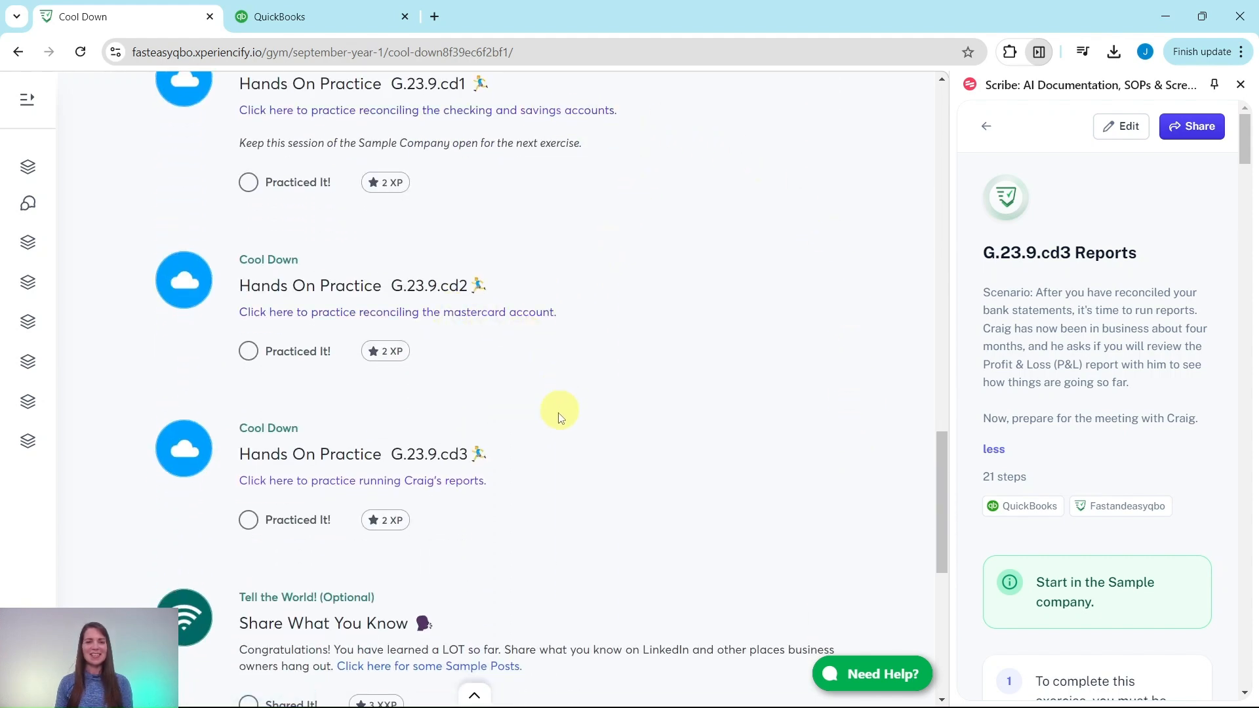
pyautogui.scroll(-4, 510, 464)
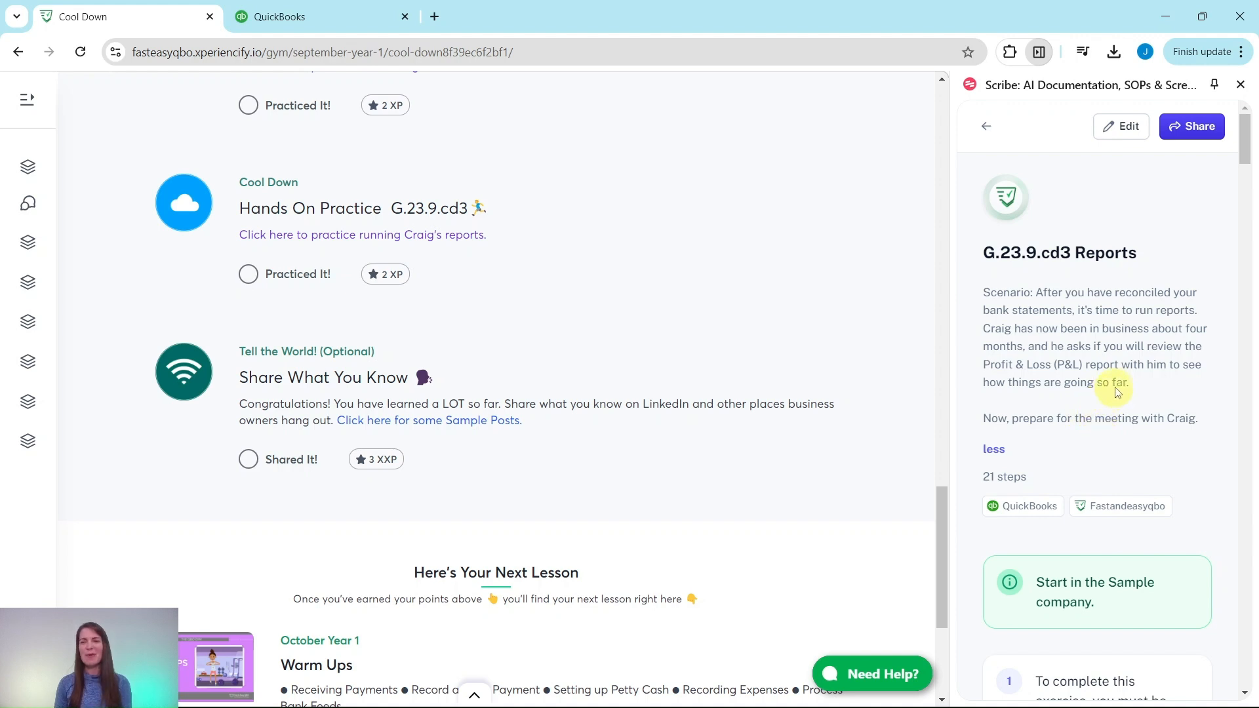
# Follow the exercise guide's opening instructions, switching to the QuickBooks sample company and opening its Reports page
pyautogui.scroll(-5, 1113, 373)
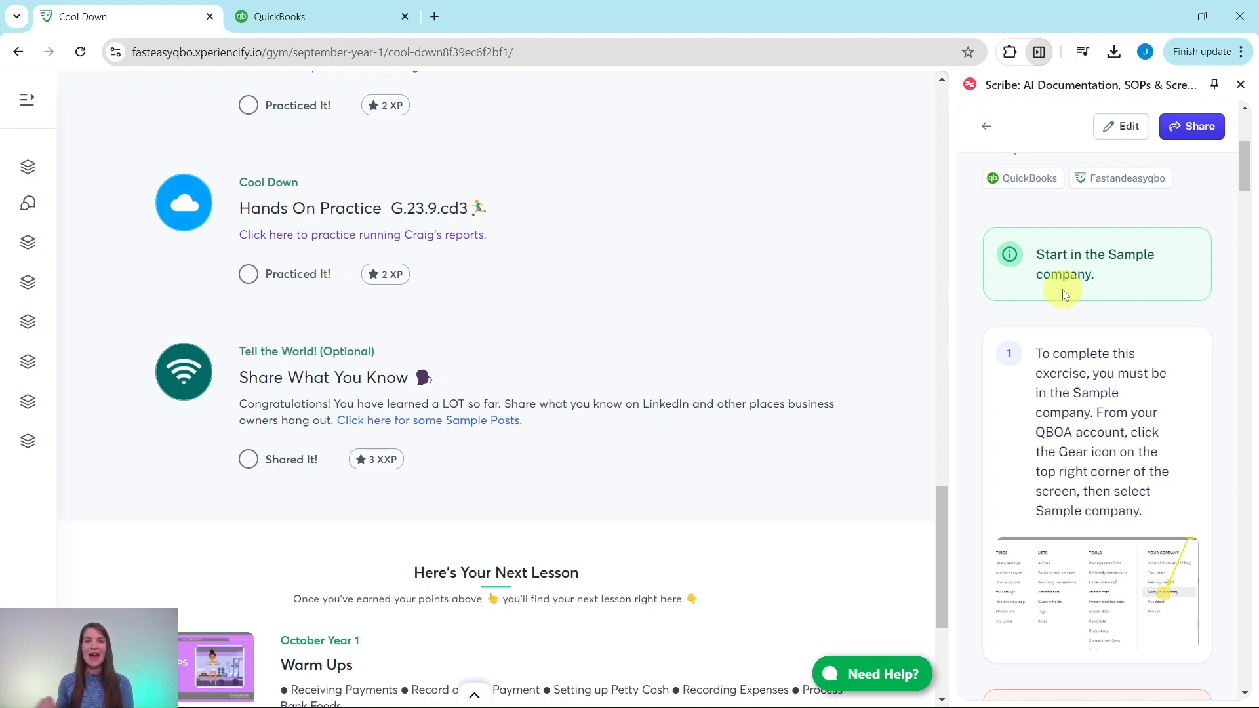
pyautogui.click(363, 31)
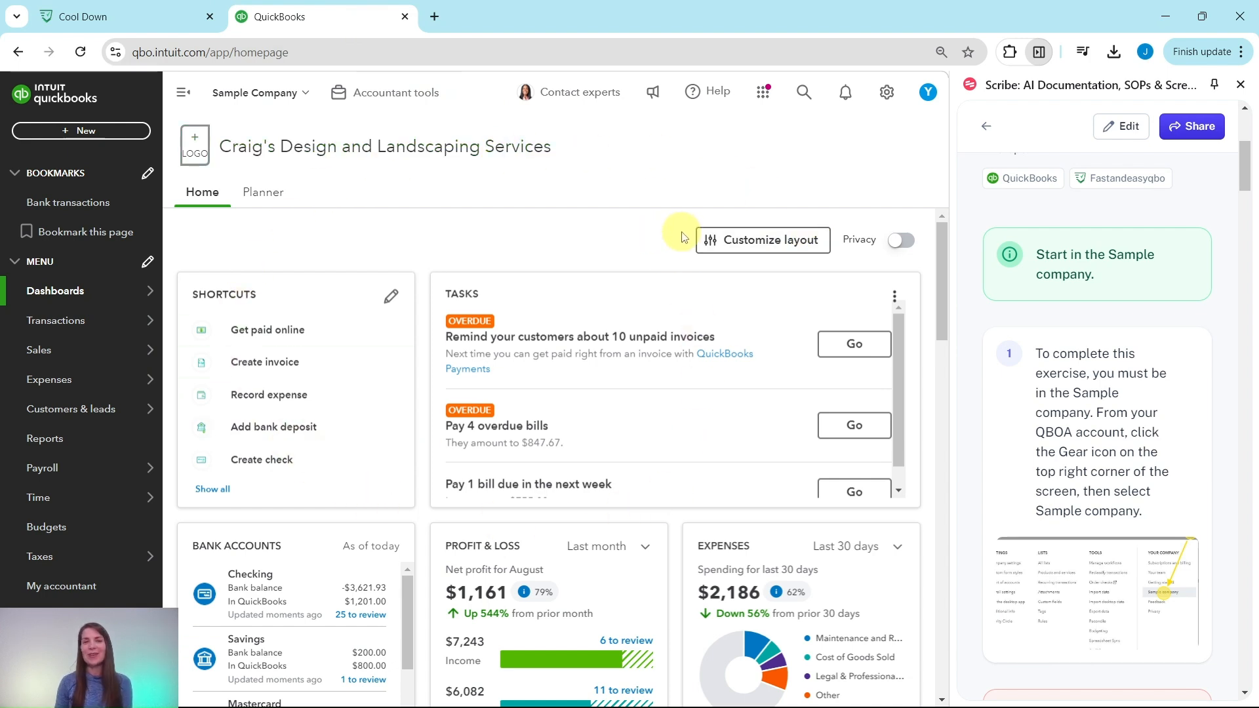
pyautogui.scroll(-6, 1159, 354)
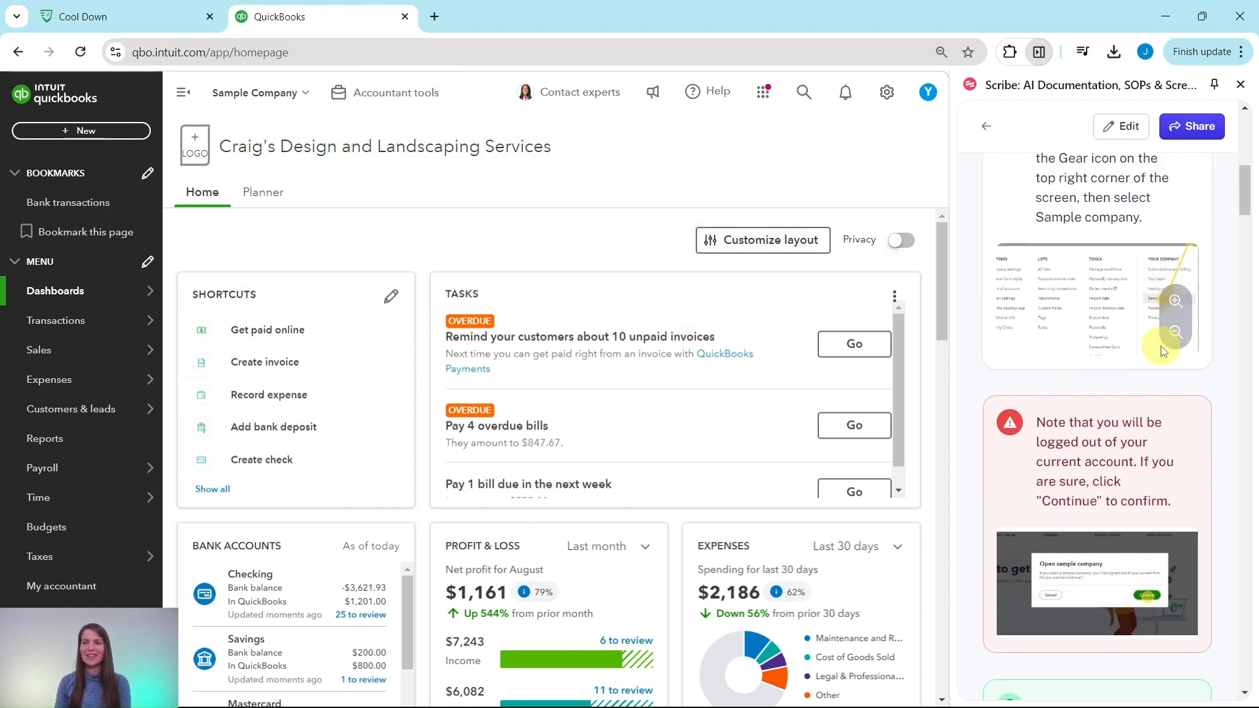
pyautogui.scroll(-6, 1159, 354)
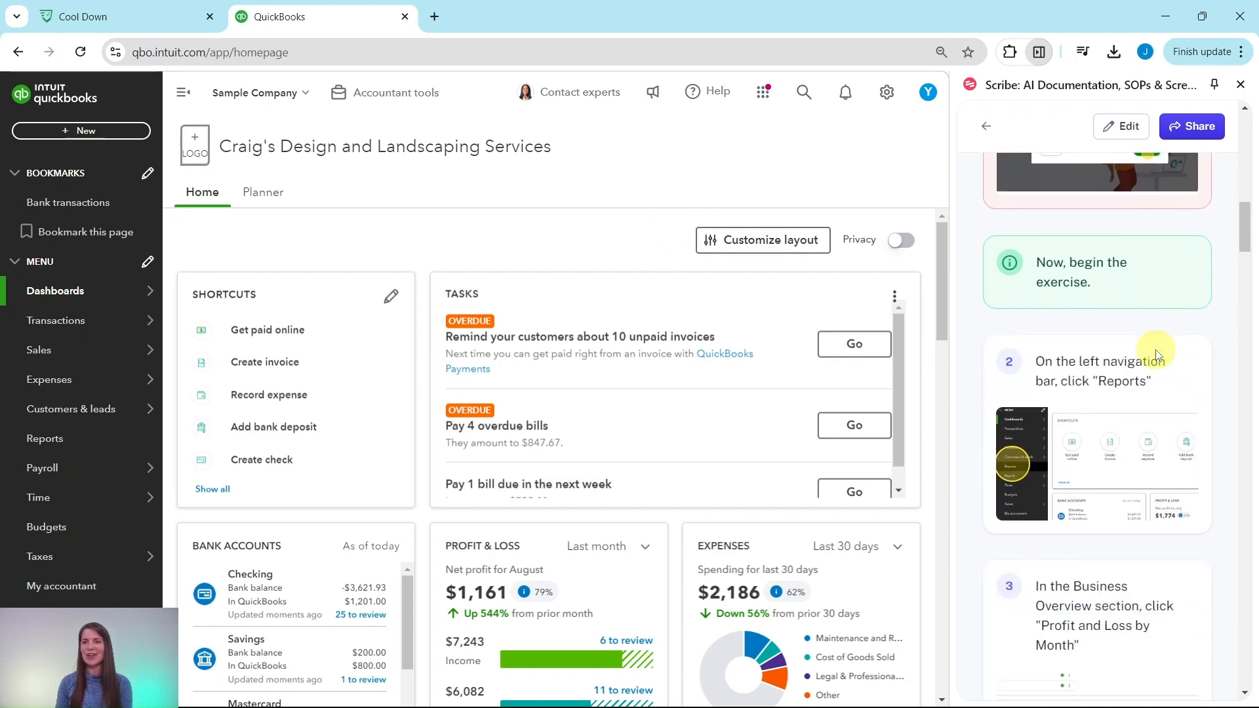
pyautogui.scroll(-1, 1157, 354)
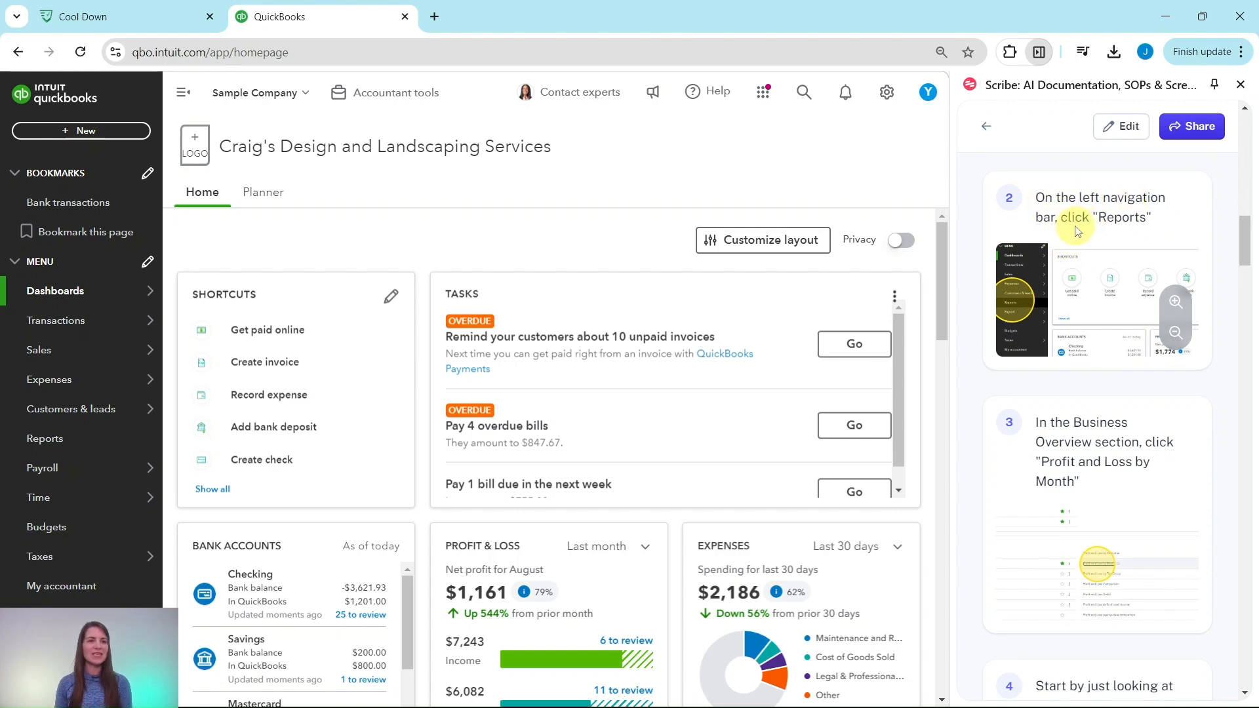
pyautogui.moveTo(84, 391)
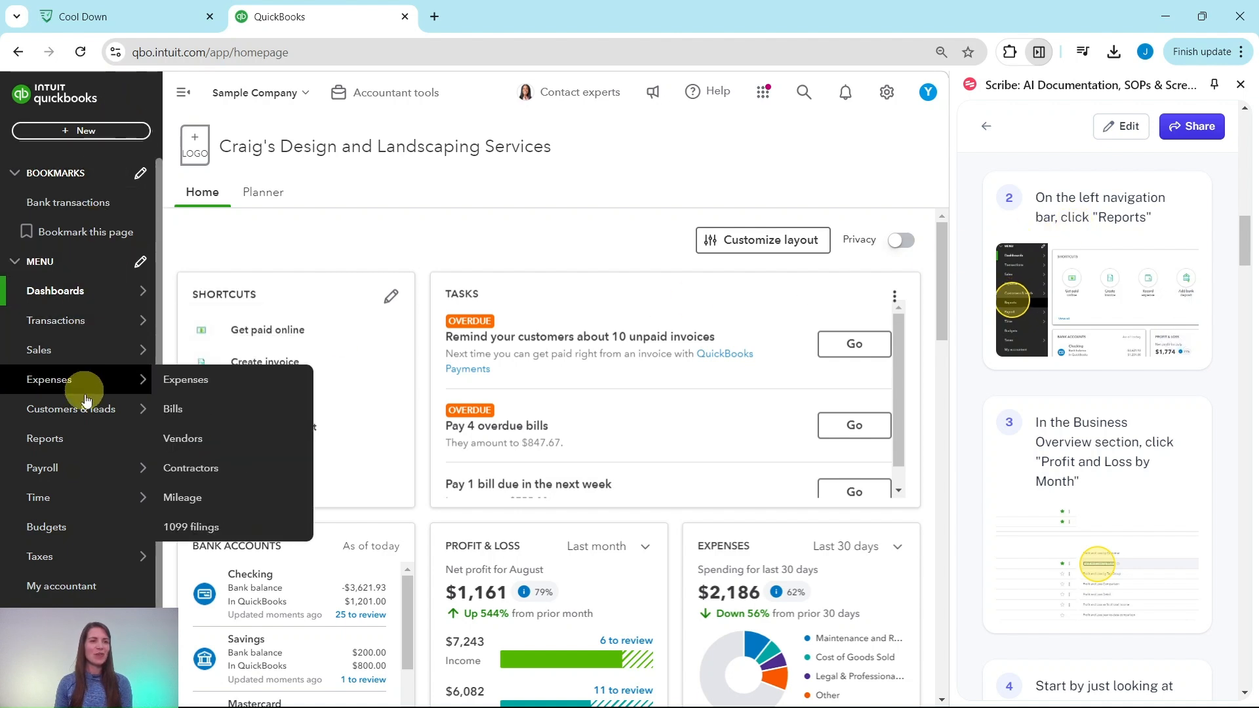
pyautogui.click(41, 446)
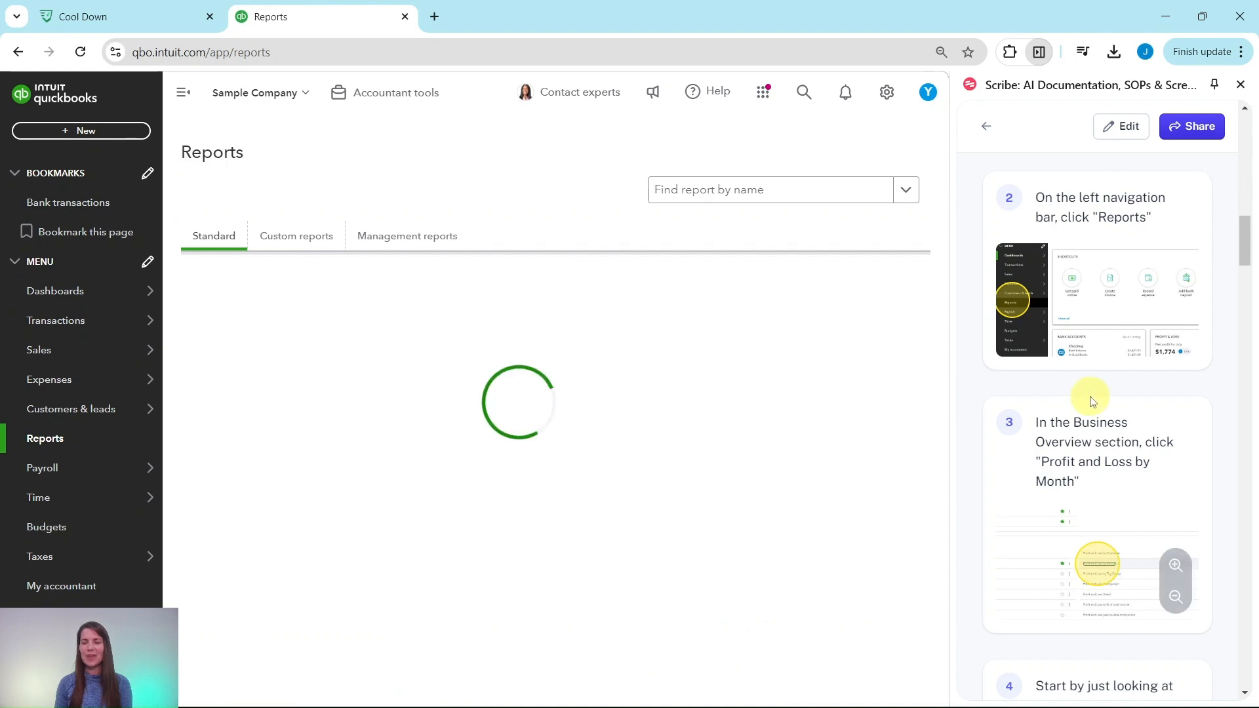
# Open the Profit and Loss by Month report from the Business overview section and collapse it to its main categories
pyautogui.scroll(-3, 1091, 401)
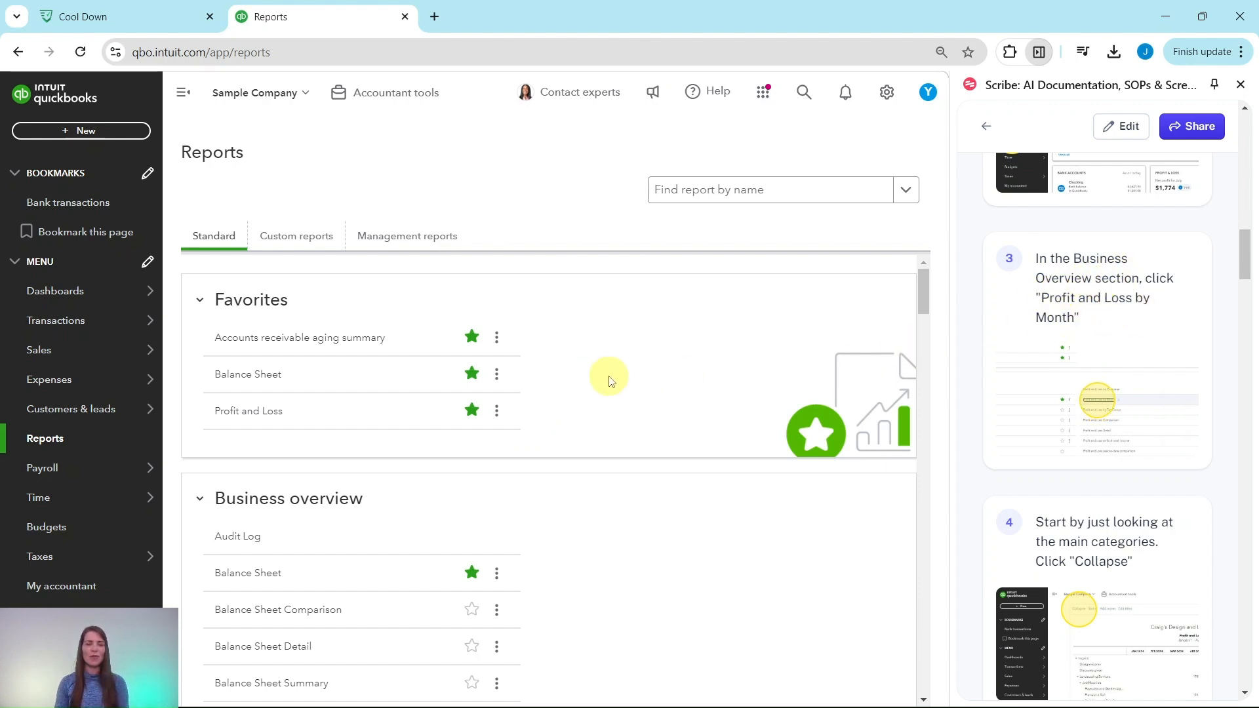
pyautogui.scroll(-3, 609, 351)
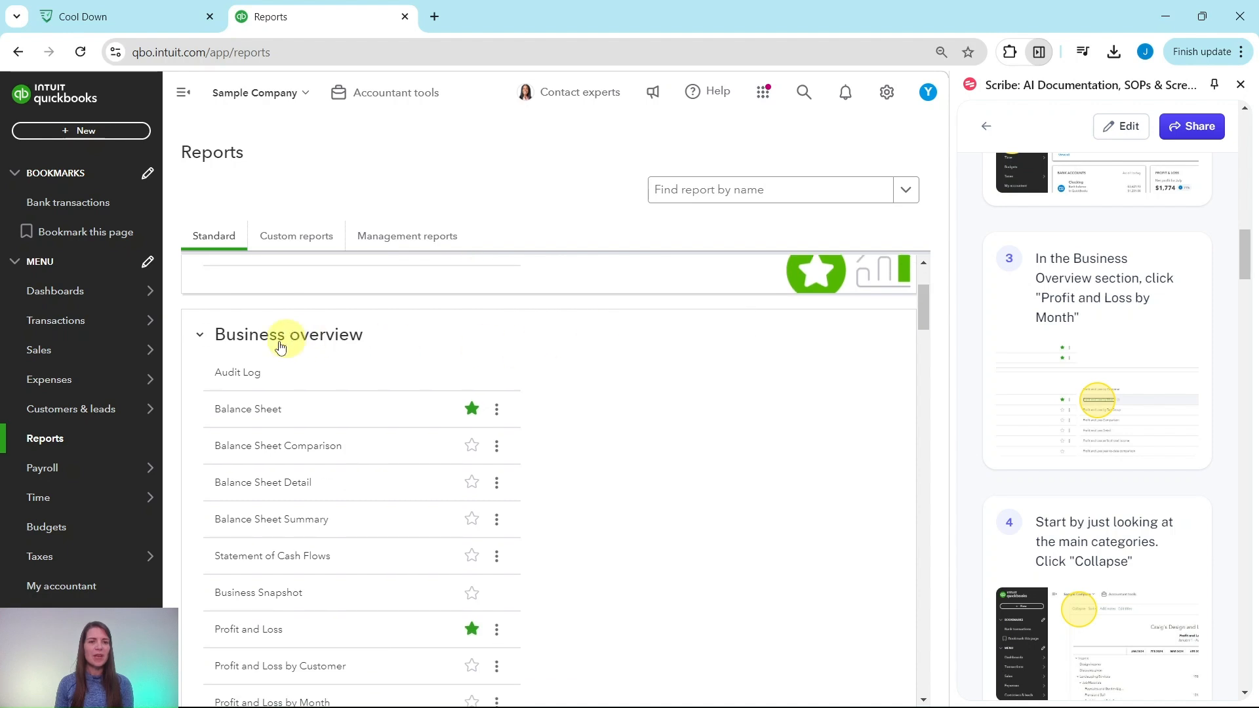
pyautogui.scroll(-5, 543, 374)
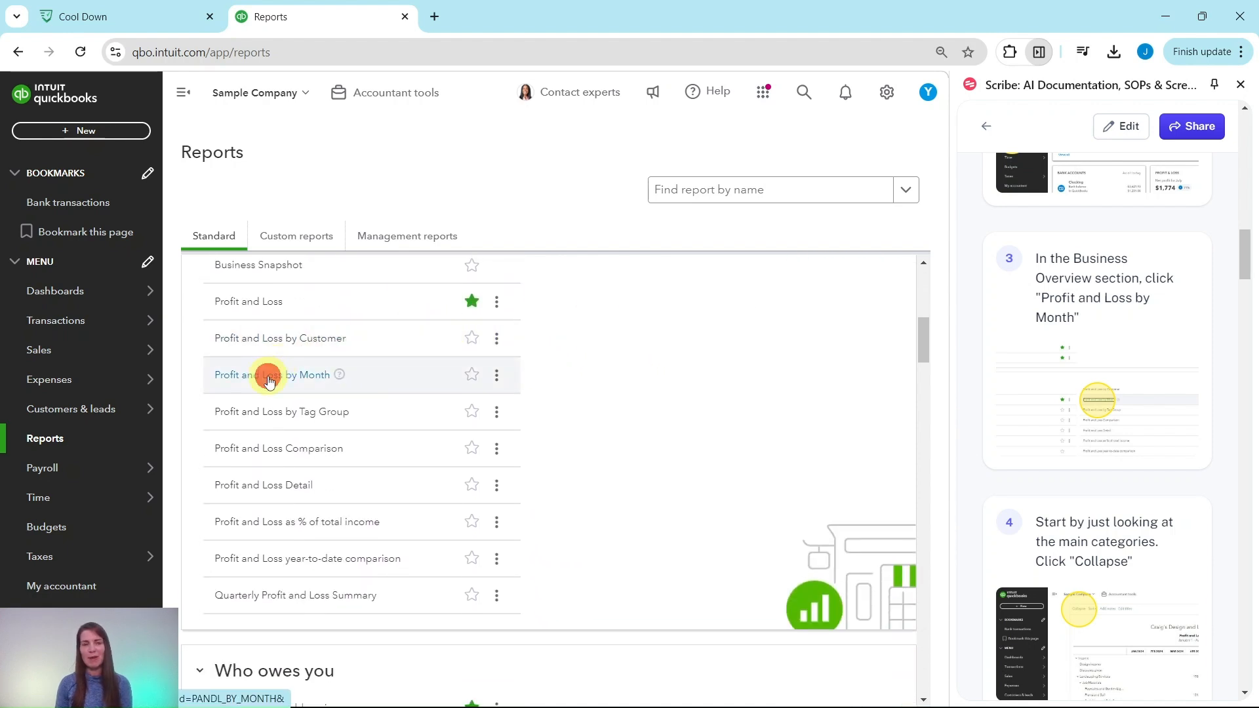
pyautogui.click(269, 381)
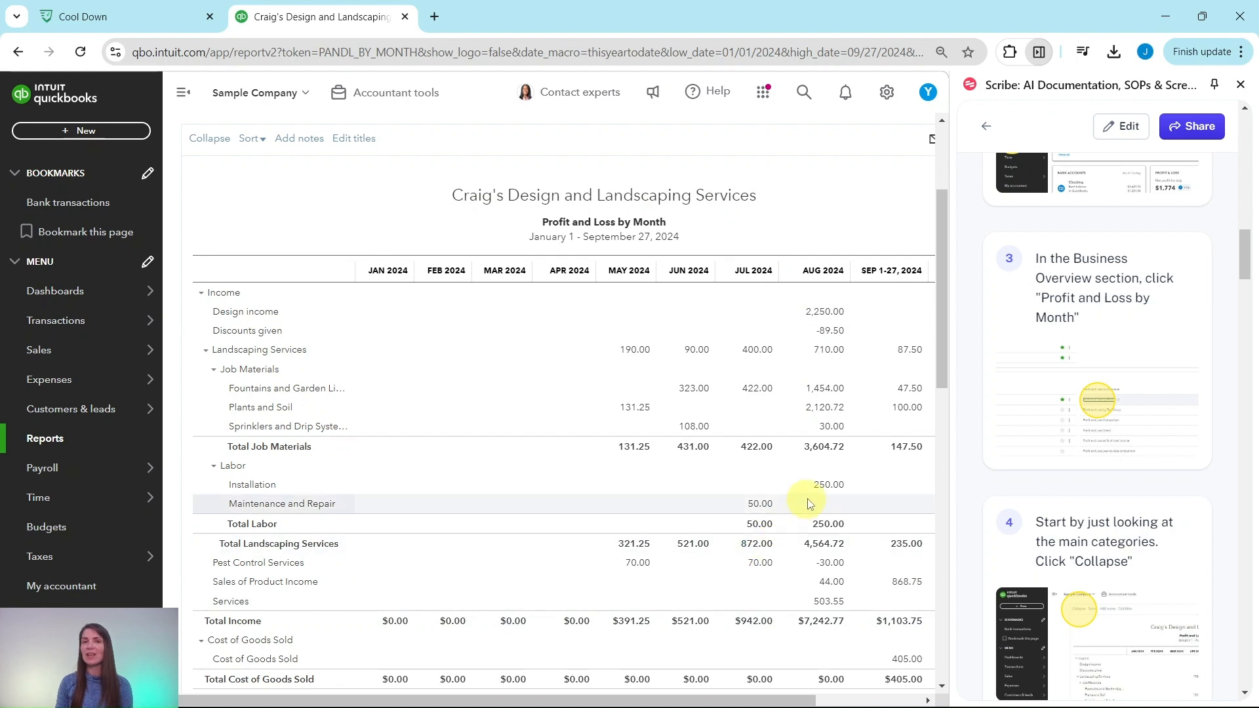
pyautogui.scroll(-5, 1042, 498)
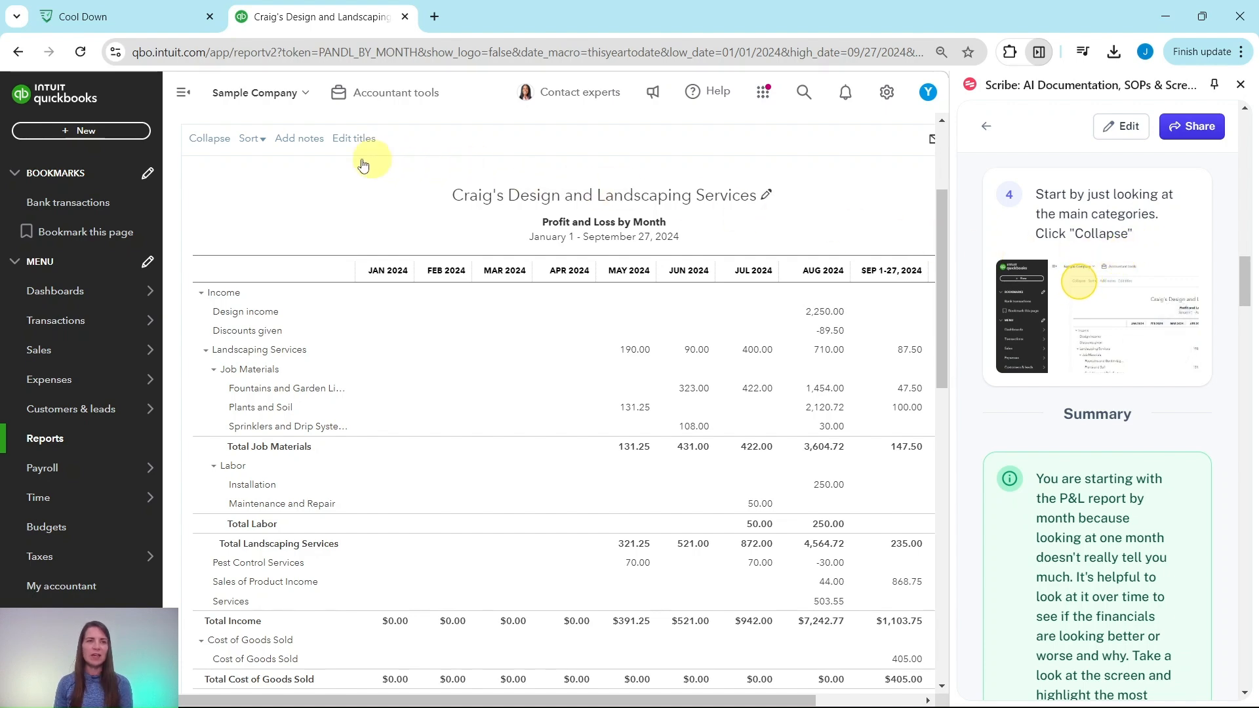
pyautogui.click(207, 145)
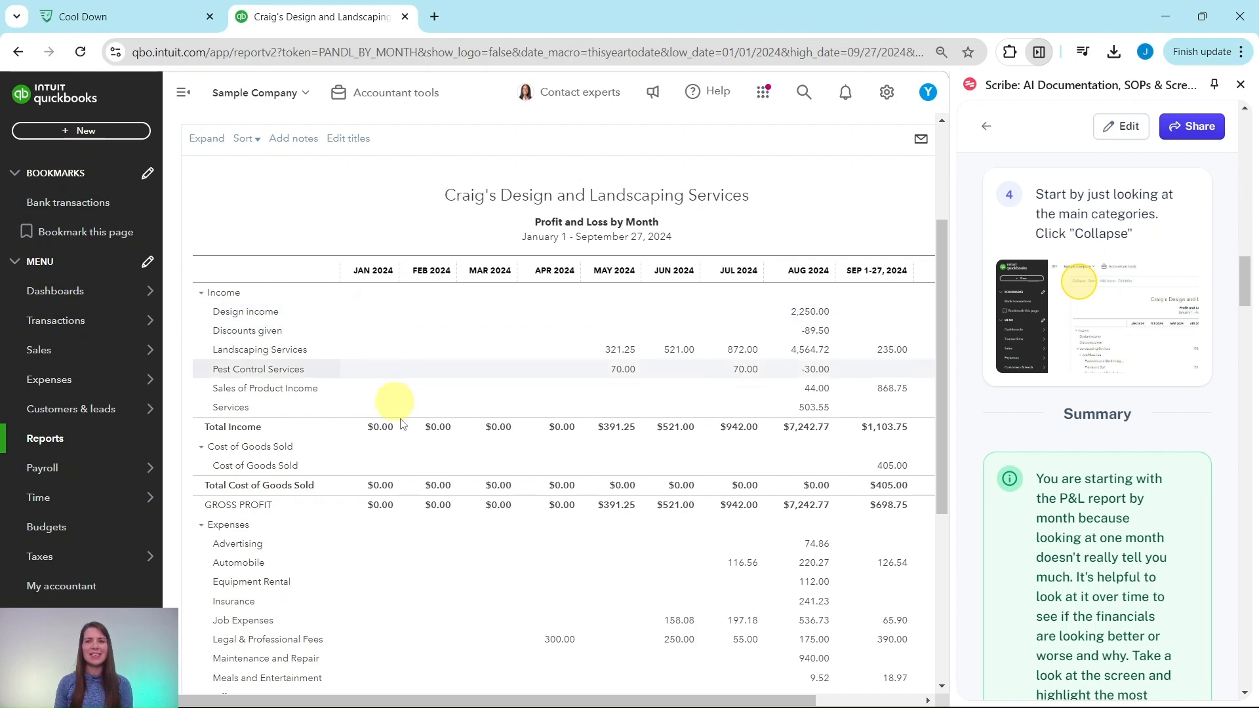
# Read the guide's Summary section and compare total income, cost of goods sold, gross profit, total expenses and net income in the monthly report
pyautogui.scroll(-1, 1084, 463)
pyautogui.scroll(-3, 1084, 463)
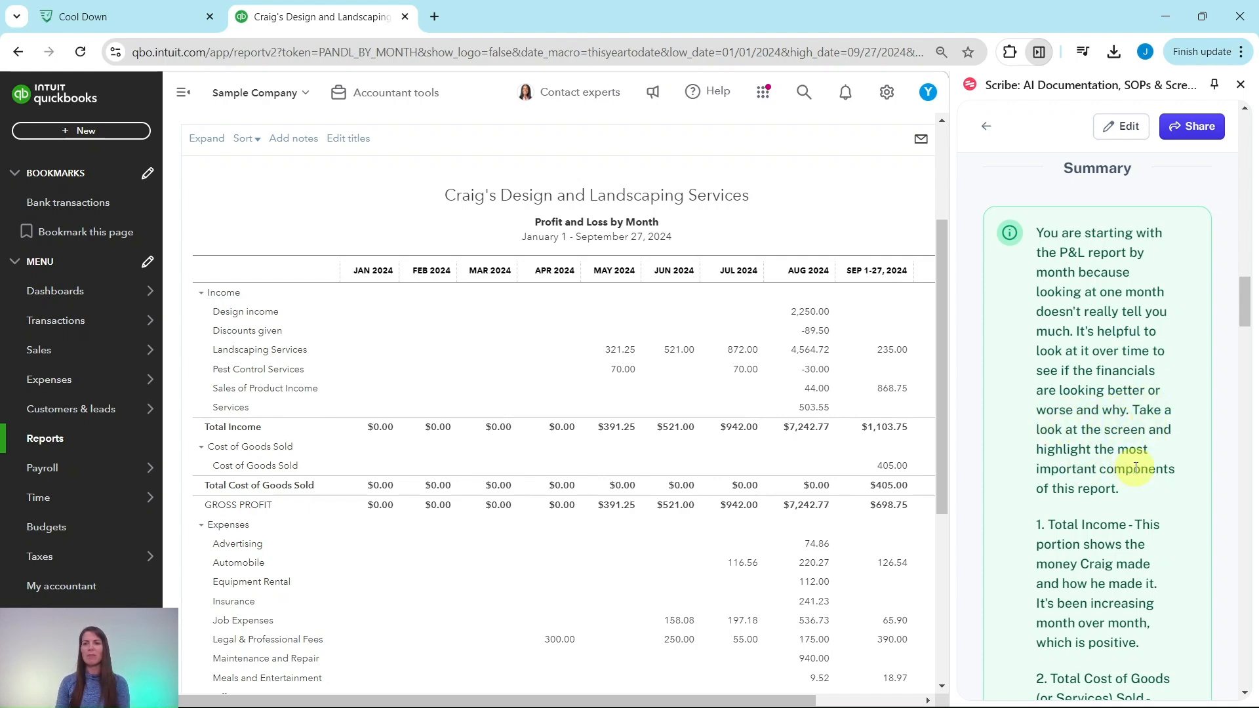
pyautogui.scroll(-5, 1121, 451)
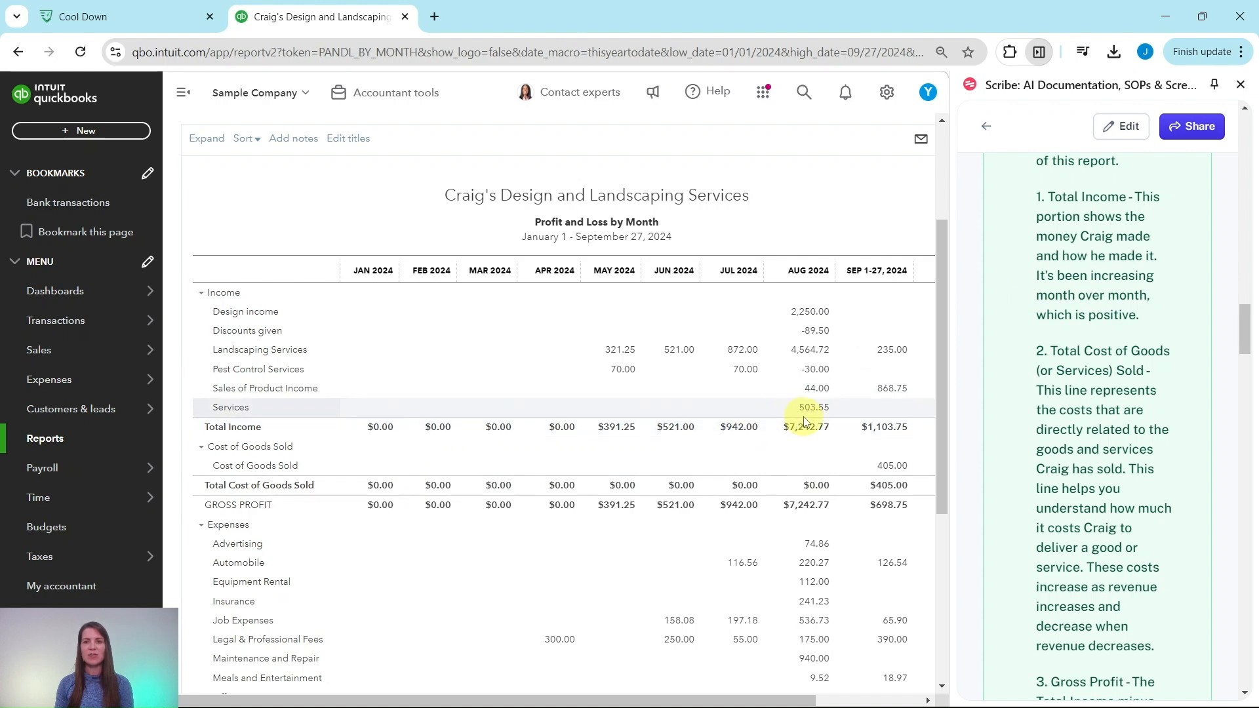
pyautogui.scroll(-2, 1076, 274)
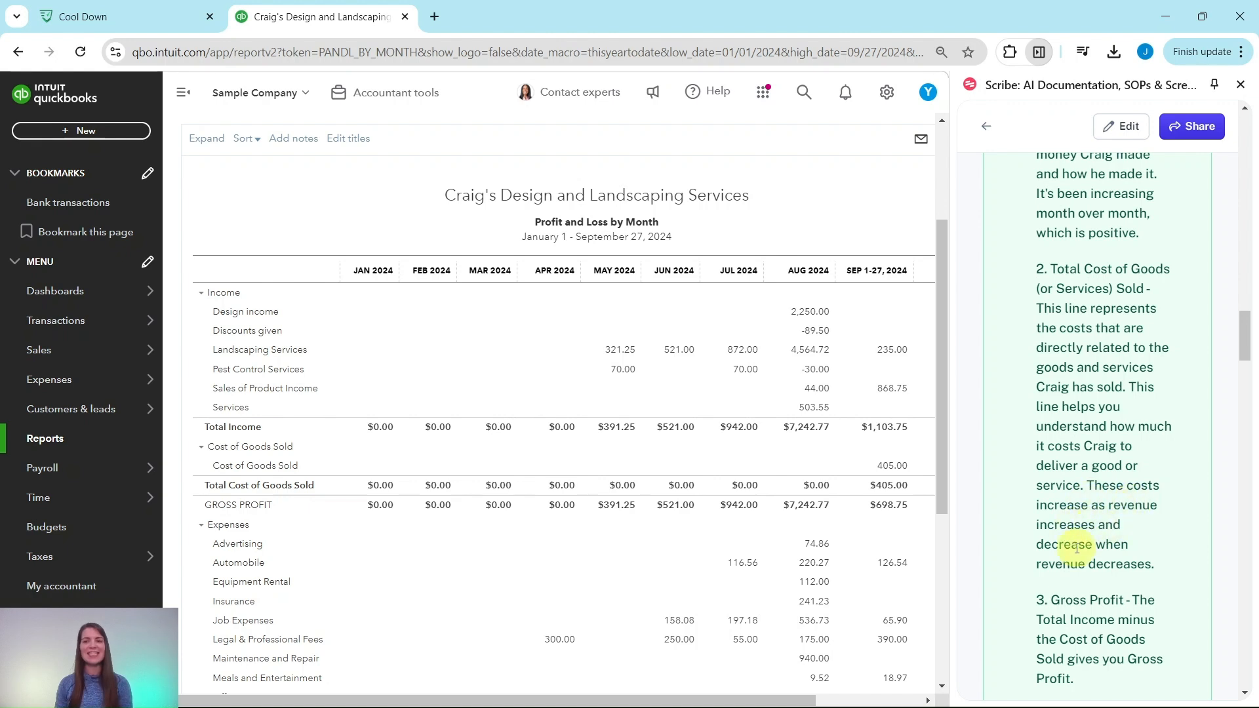
pyautogui.scroll(-6, 1119, 541)
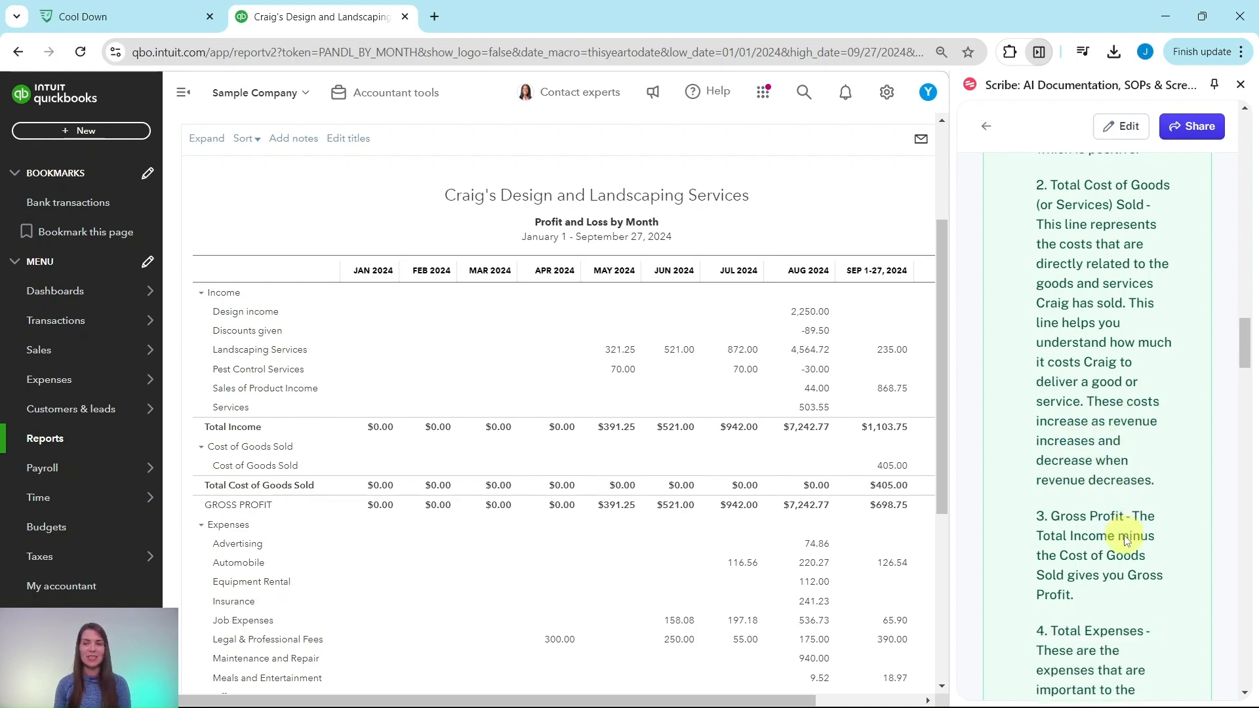
pyautogui.scroll(-5, 575, 403)
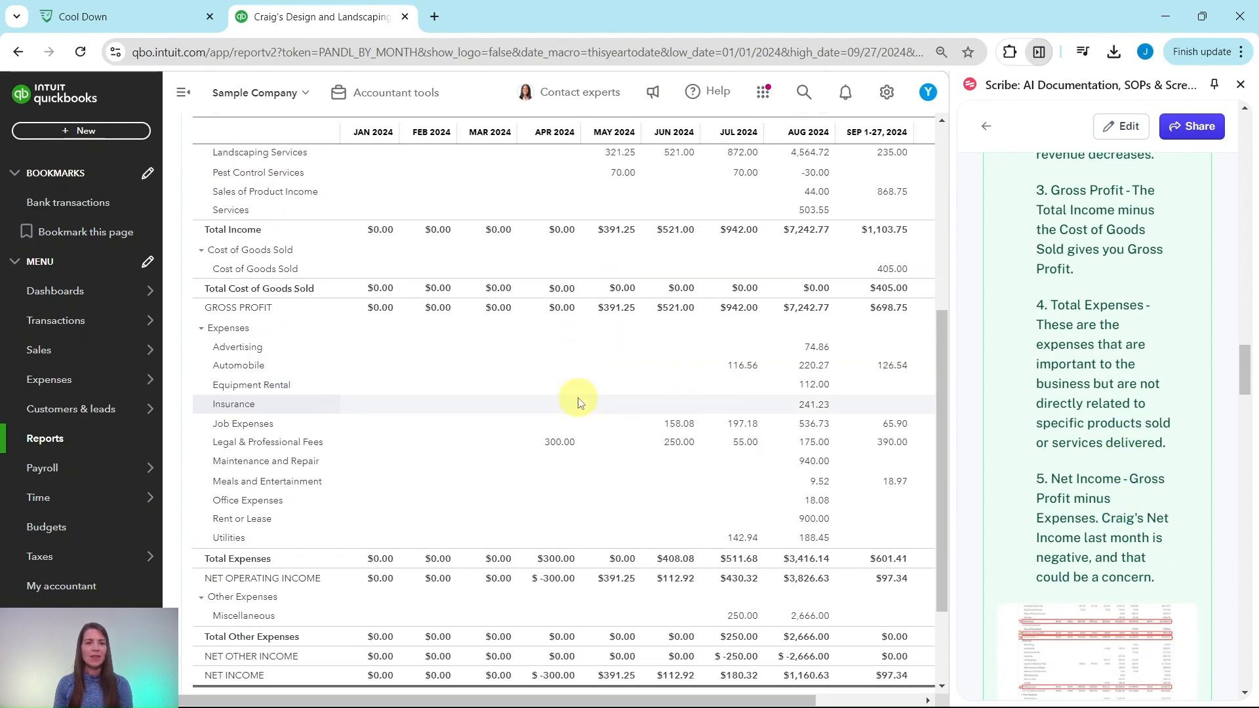
pyautogui.scroll(1, 525, 342)
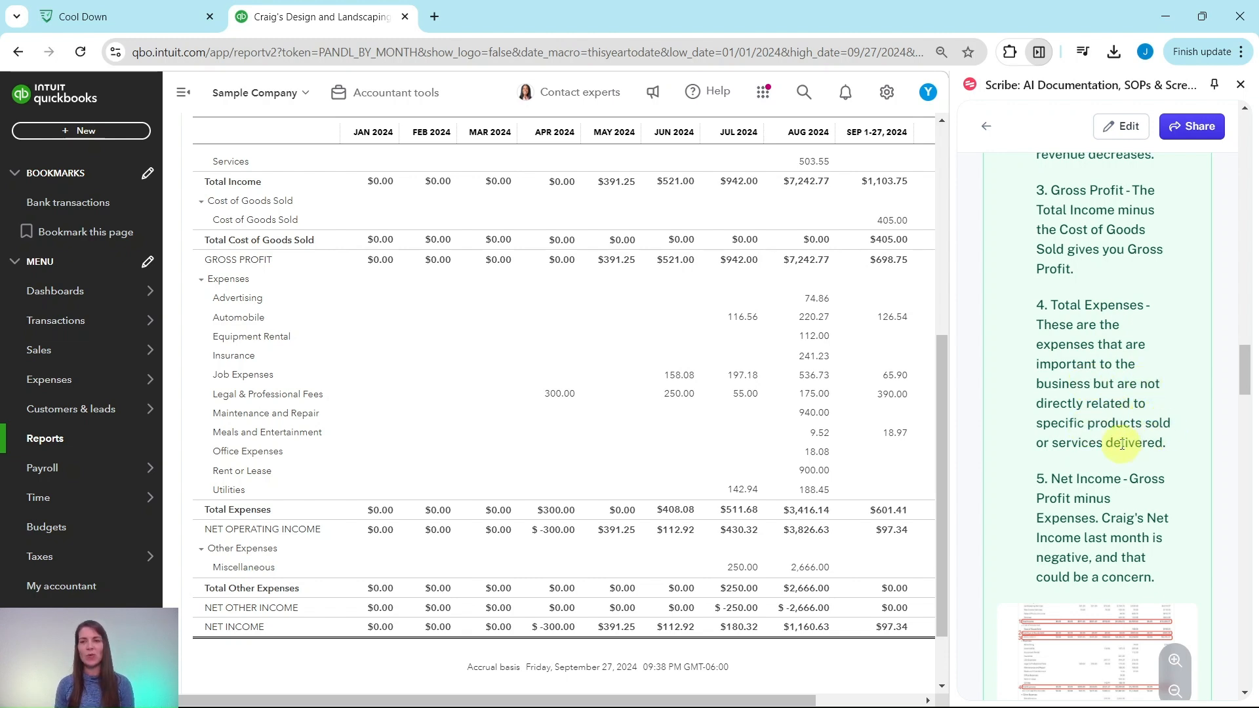
pyautogui.scroll(-4, 1101, 433)
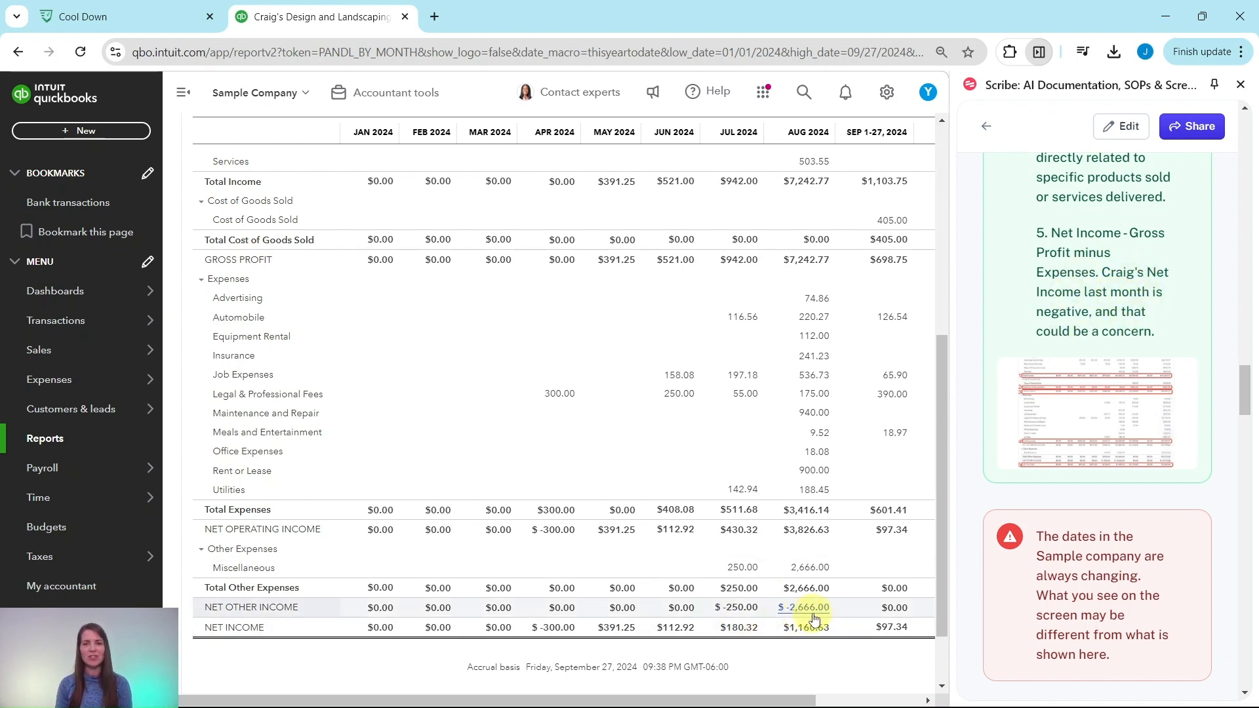
pyautogui.scroll(-4, 1057, 306)
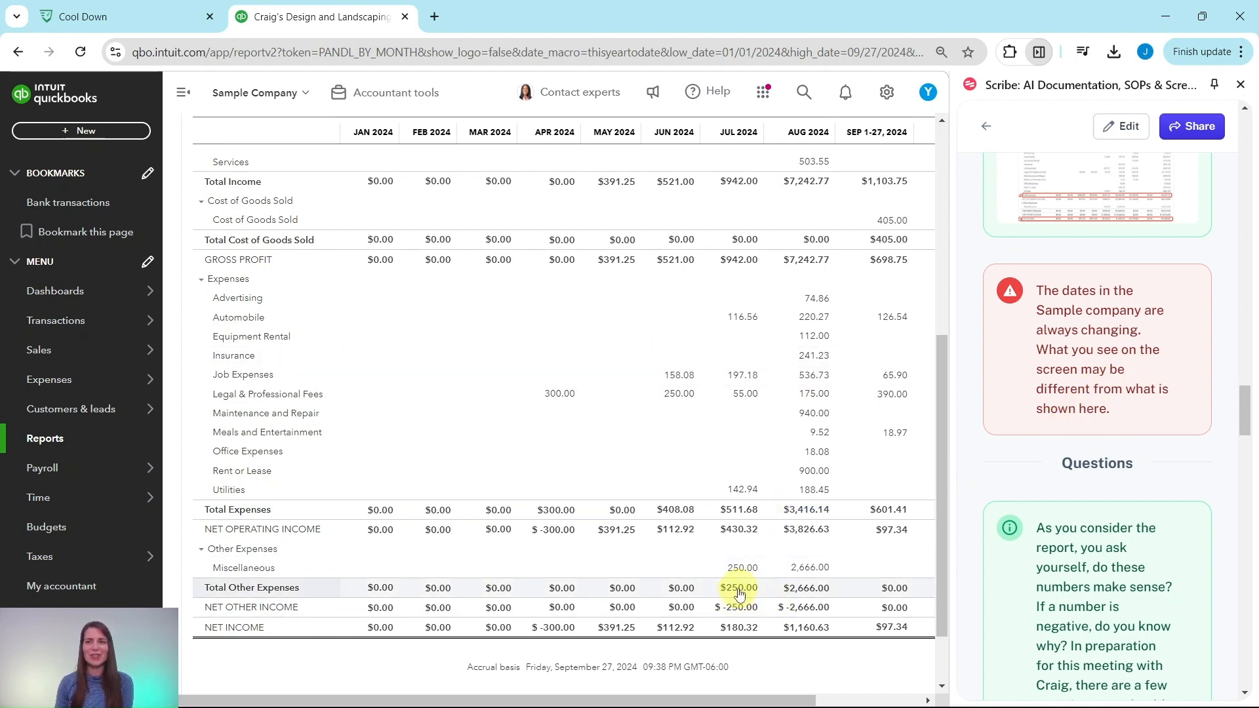
pyautogui.scroll(3, 1076, 284)
pyautogui.scroll(-1, 1027, 504)
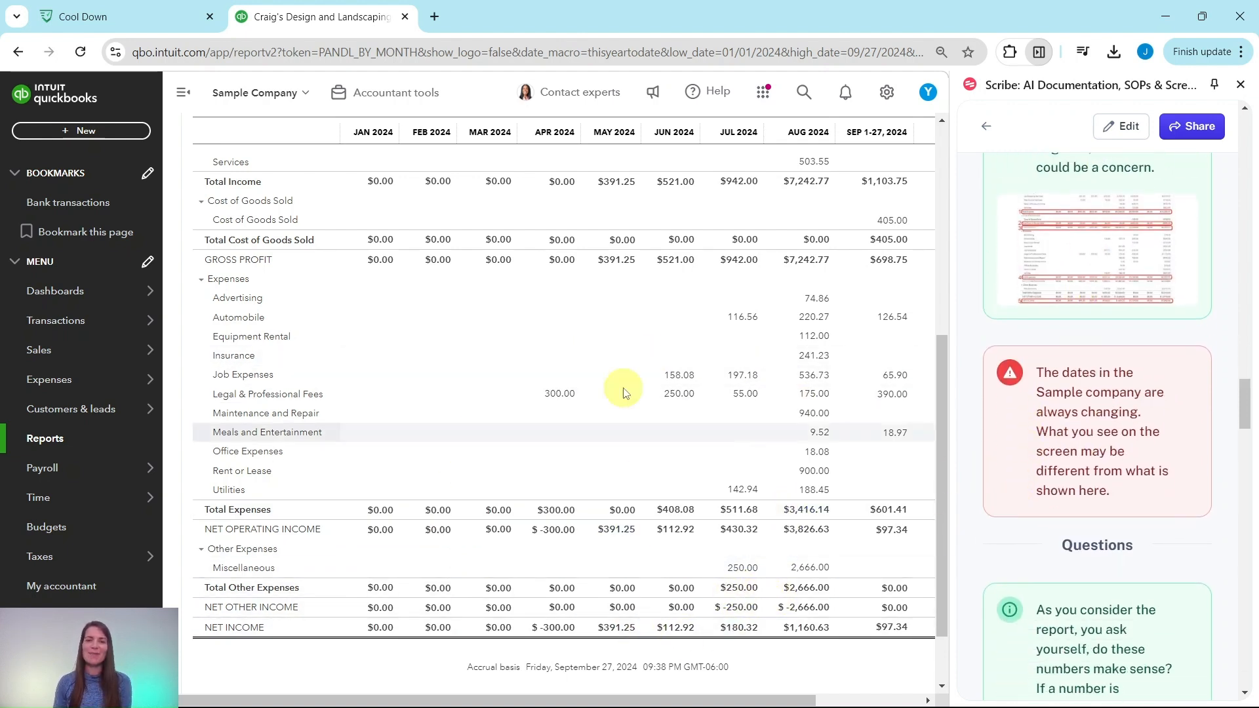
# Read the guide's Questions section and check the report's net income, other expenses and pest control services lines against it
pyautogui.scroll(-4, 997, 536)
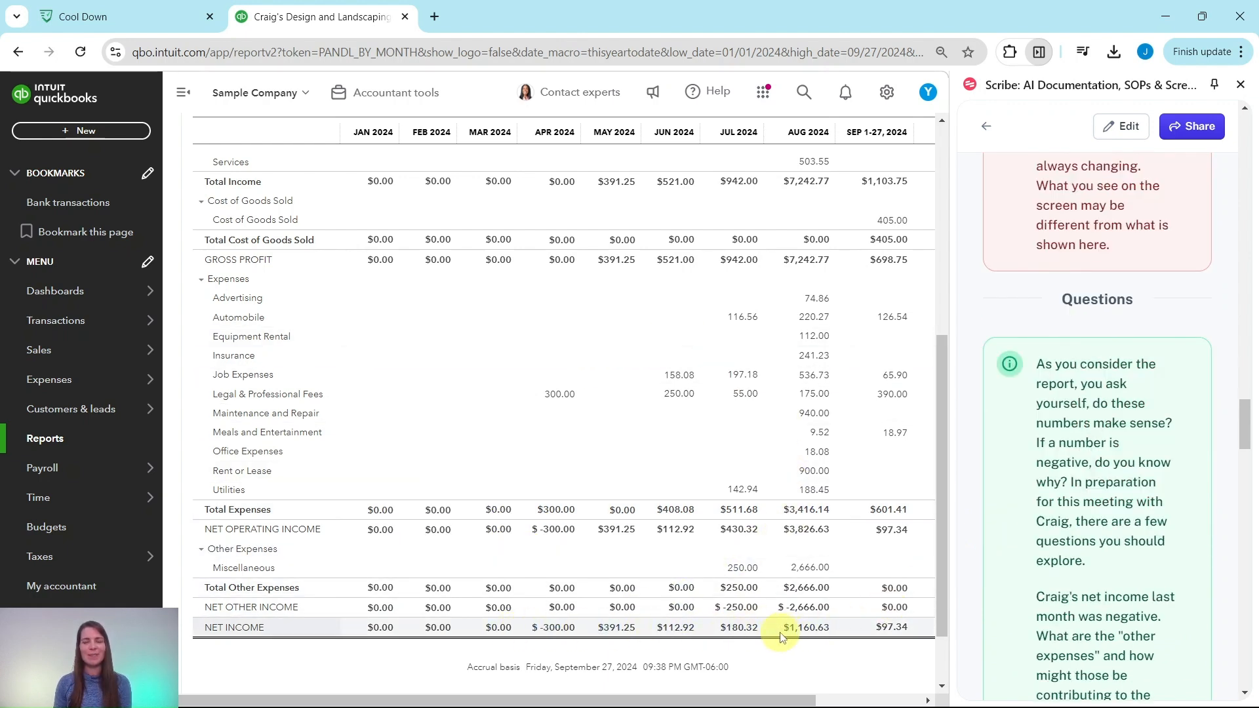
pyautogui.scroll(-3, 1023, 505)
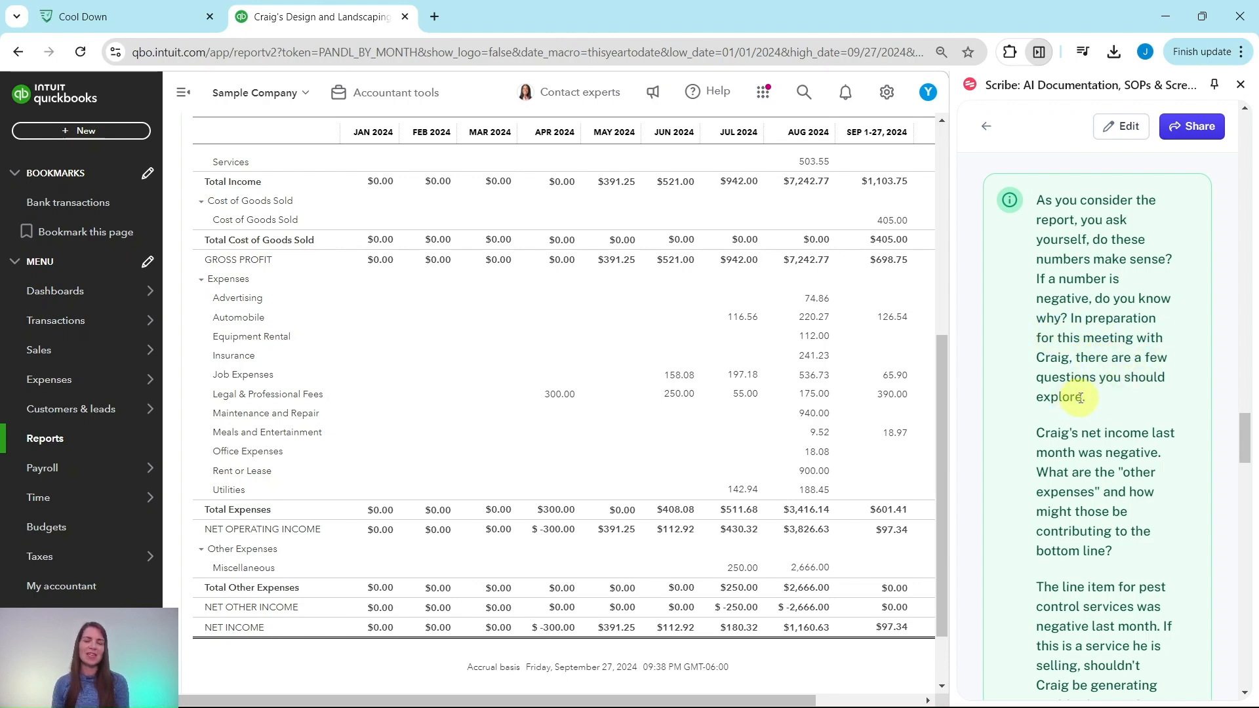
pyautogui.scroll(-3, 1078, 398)
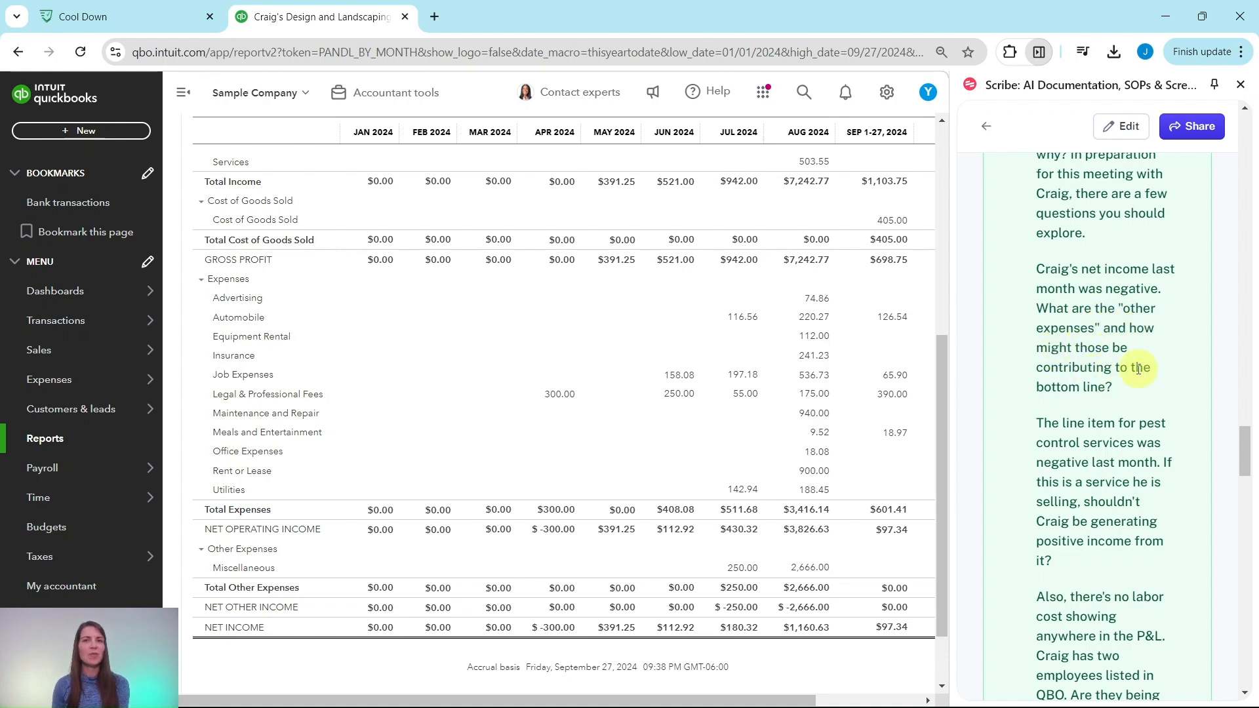
pyautogui.scroll(-1, 1096, 384)
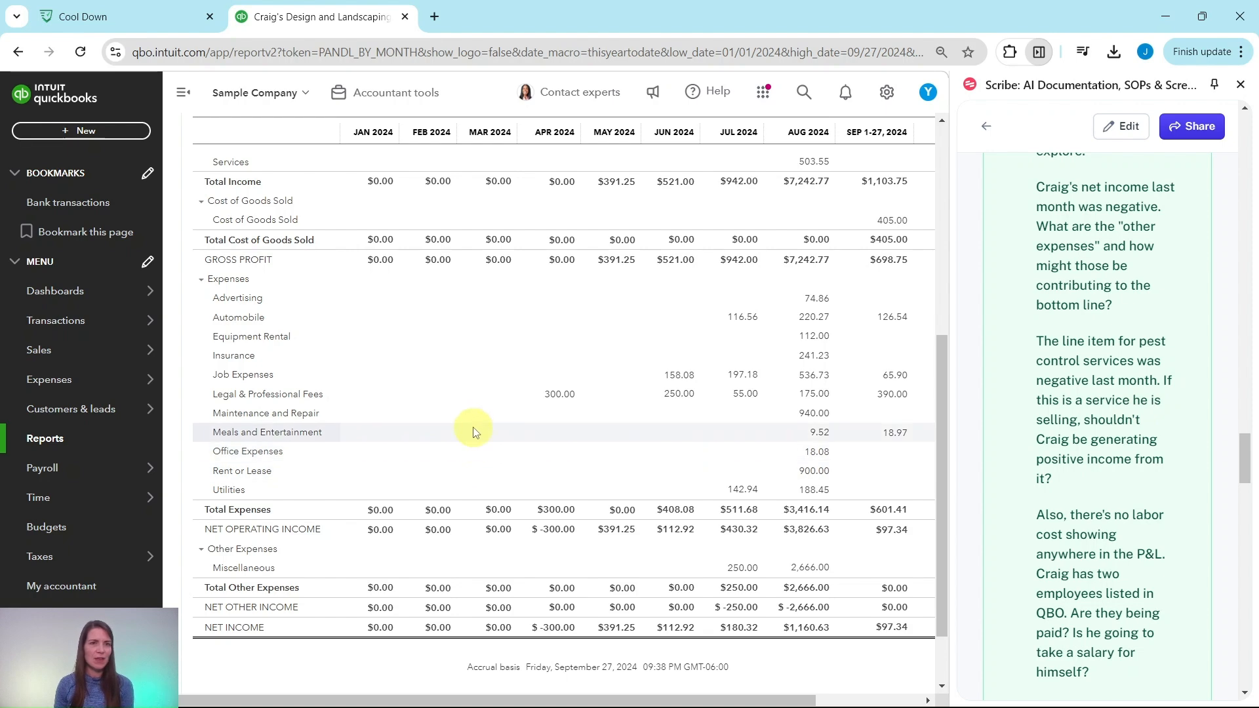
pyautogui.scroll(4, 471, 424)
pyautogui.scroll(-1, 468, 432)
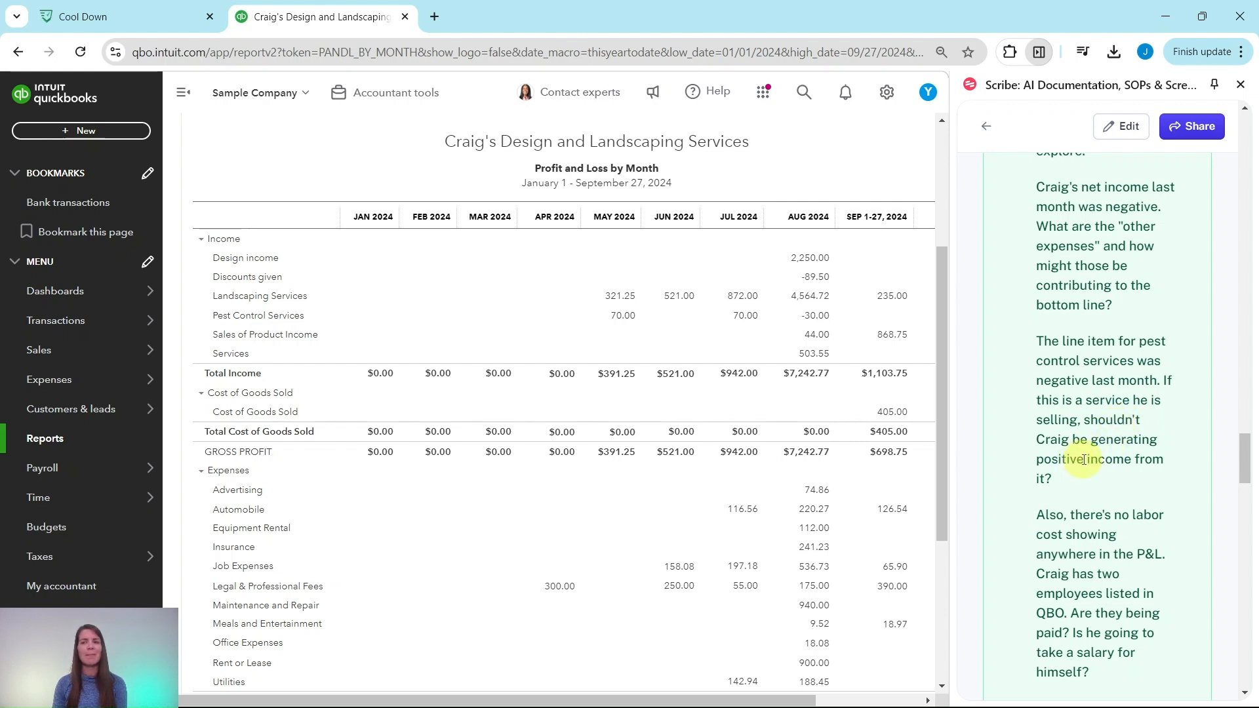
# Read the guide's remaining questions on labor cost and the Miscellaneous expense, and check the Miscellaneous line under Other Expenses in the report
pyautogui.scroll(-4, 1147, 472)
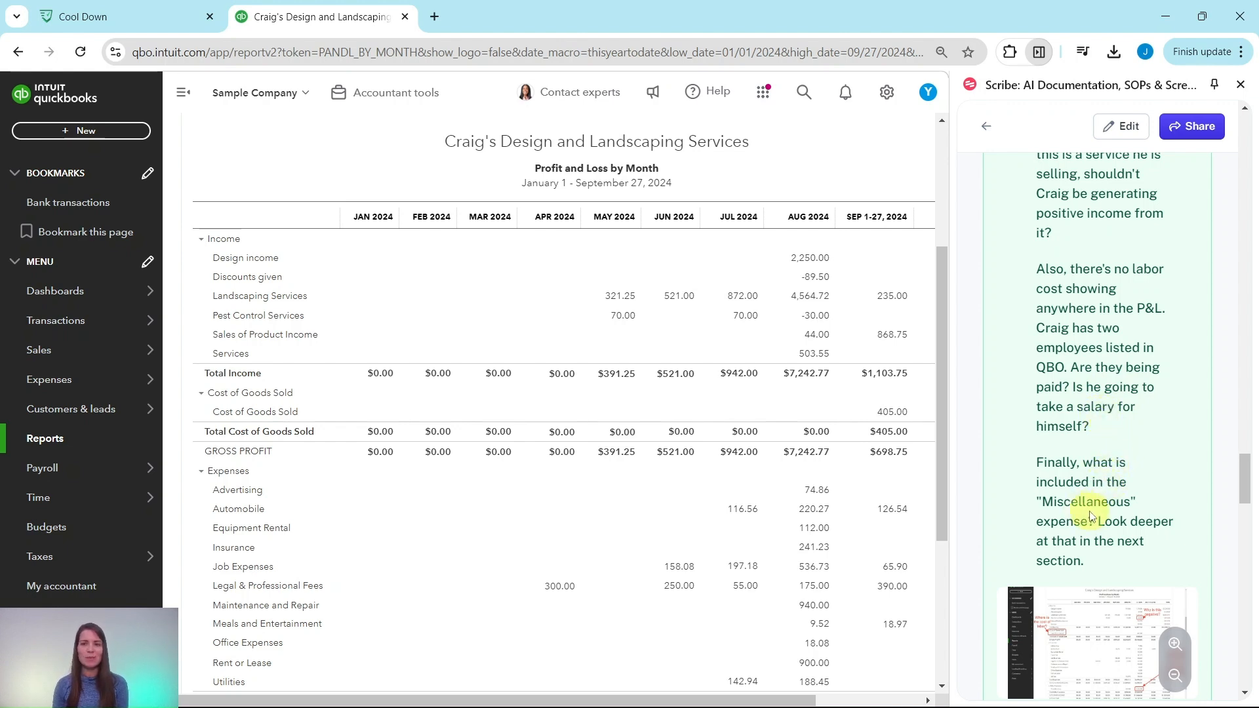
pyautogui.scroll(-3, 636, 482)
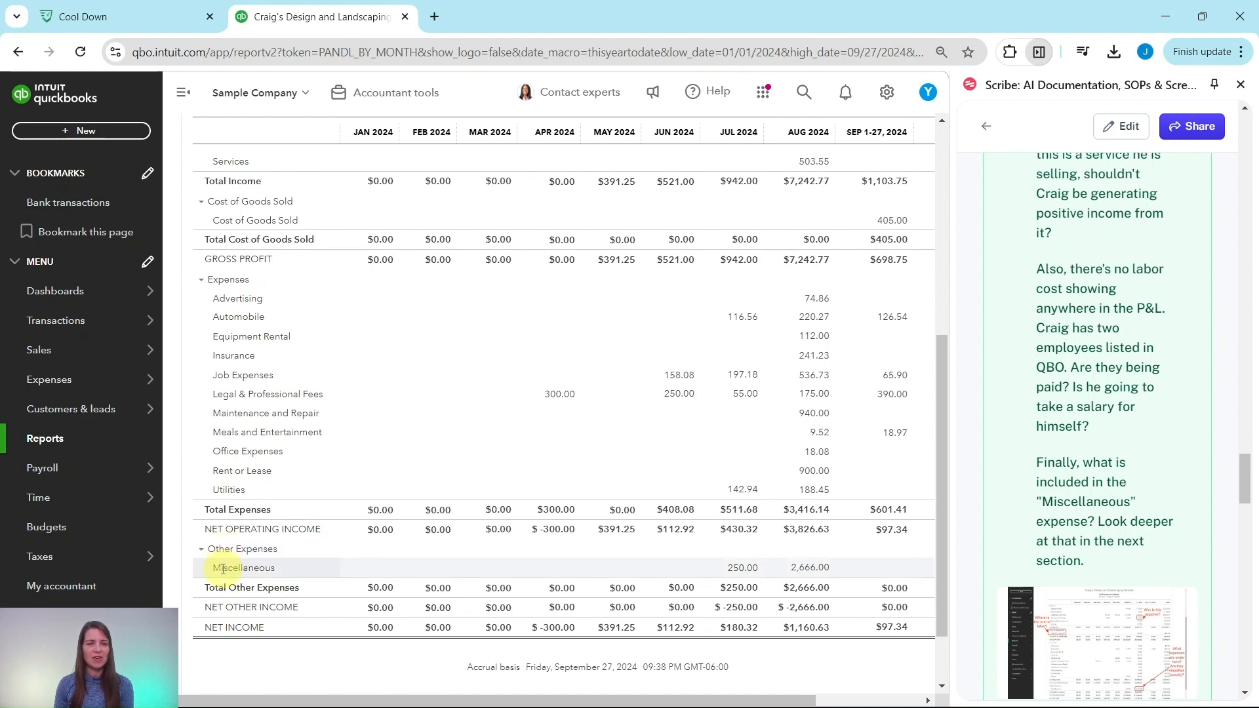
pyautogui.scroll(-1, 1083, 522)
# Following the guide's Miscellaneous Expense section, open the transactions behind the August 2,666.00 Miscellaneous amount and show their amounts in classic view
pyautogui.scroll(-8, 1083, 522)
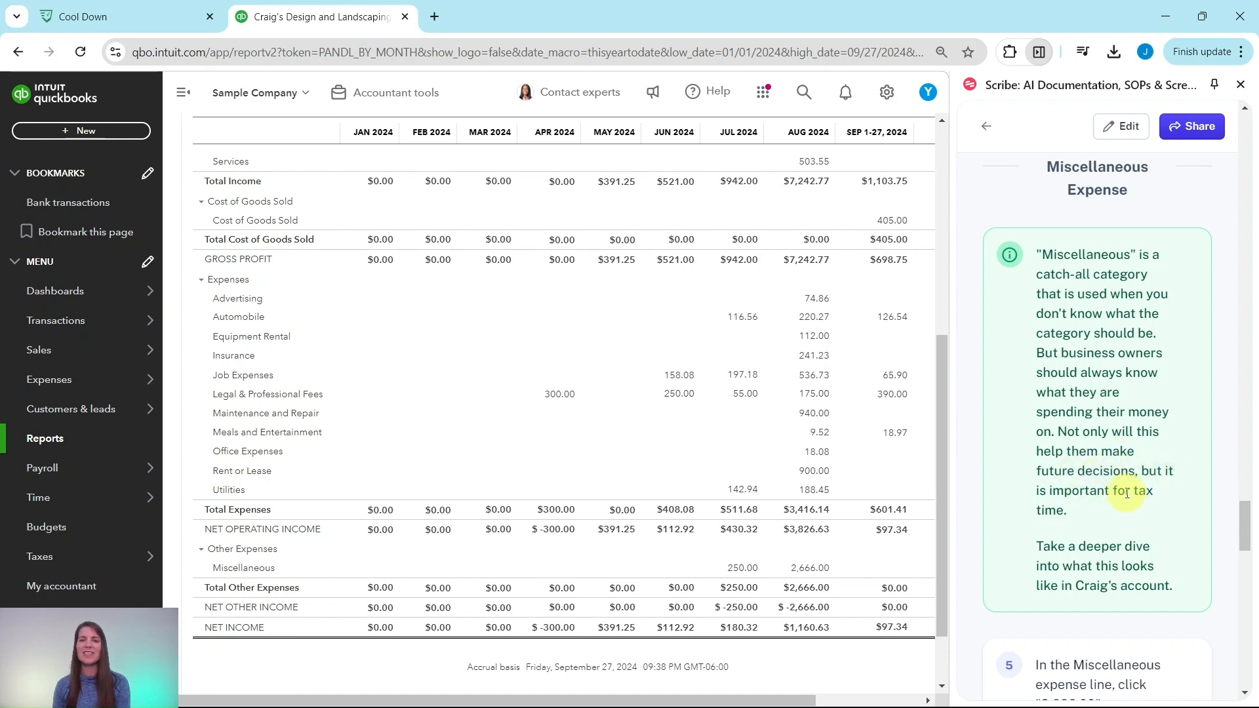
pyautogui.scroll(-4, 1123, 510)
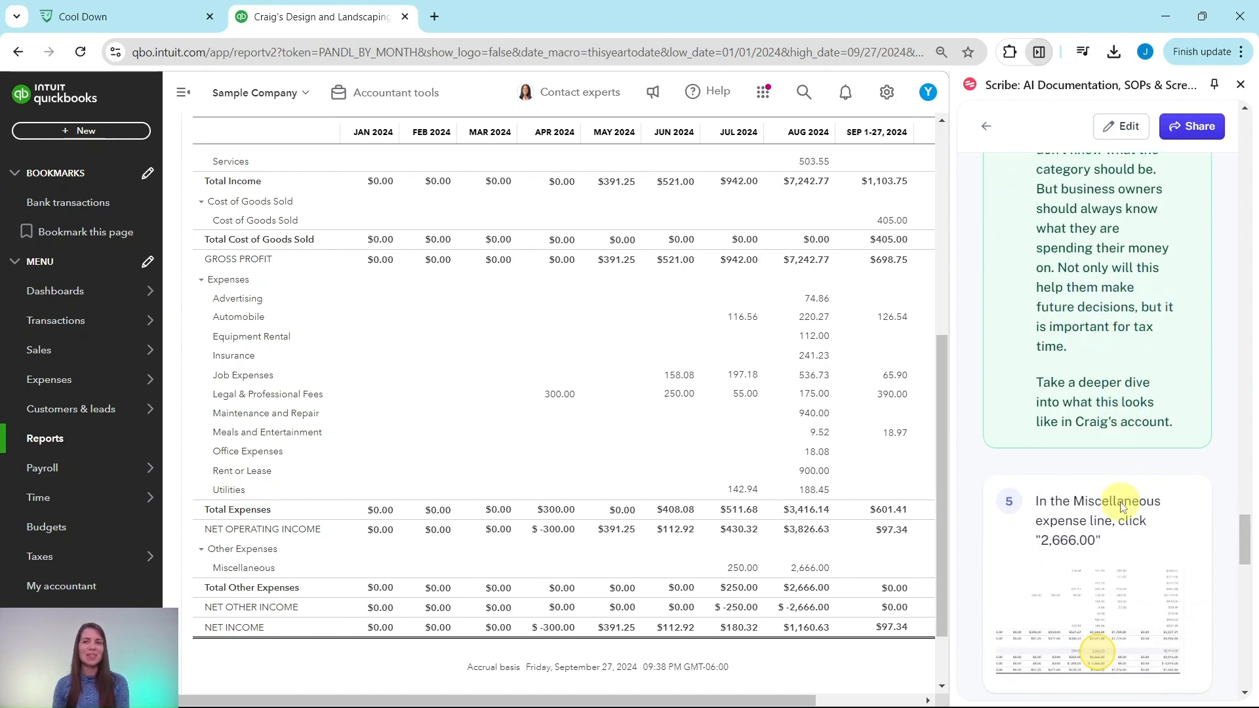
pyautogui.scroll(-1, 1121, 505)
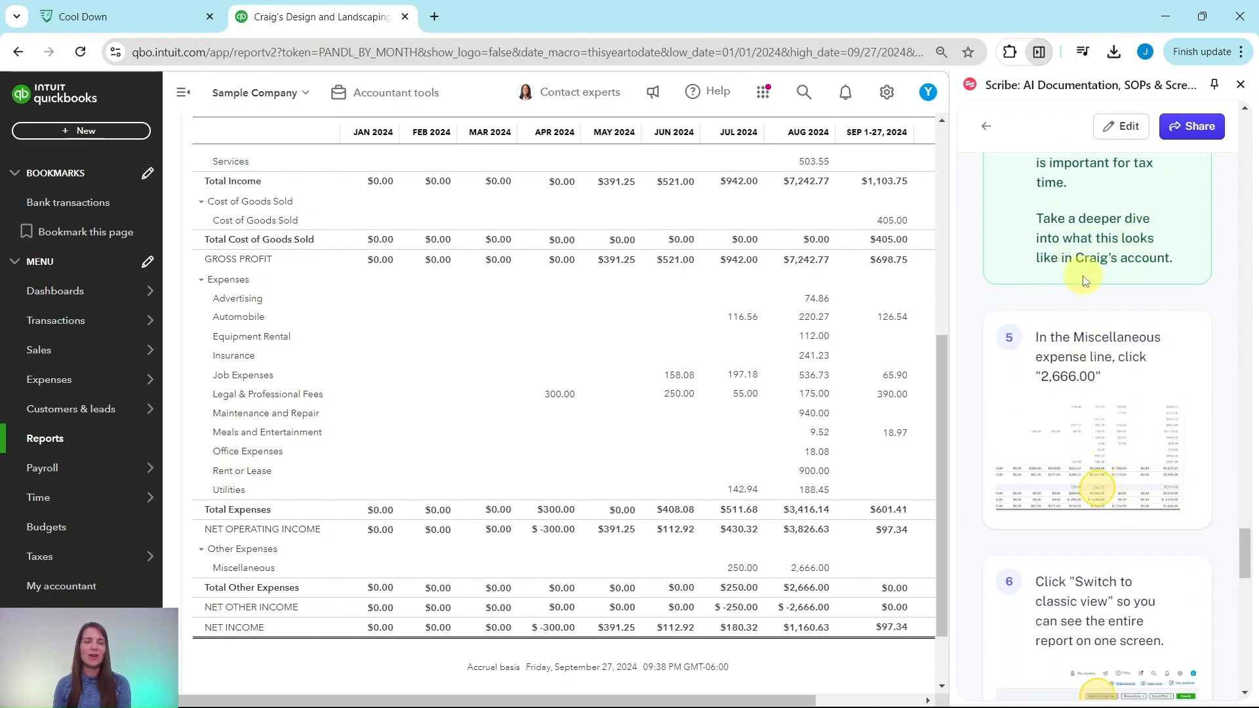
pyautogui.scroll(-1, 1104, 324)
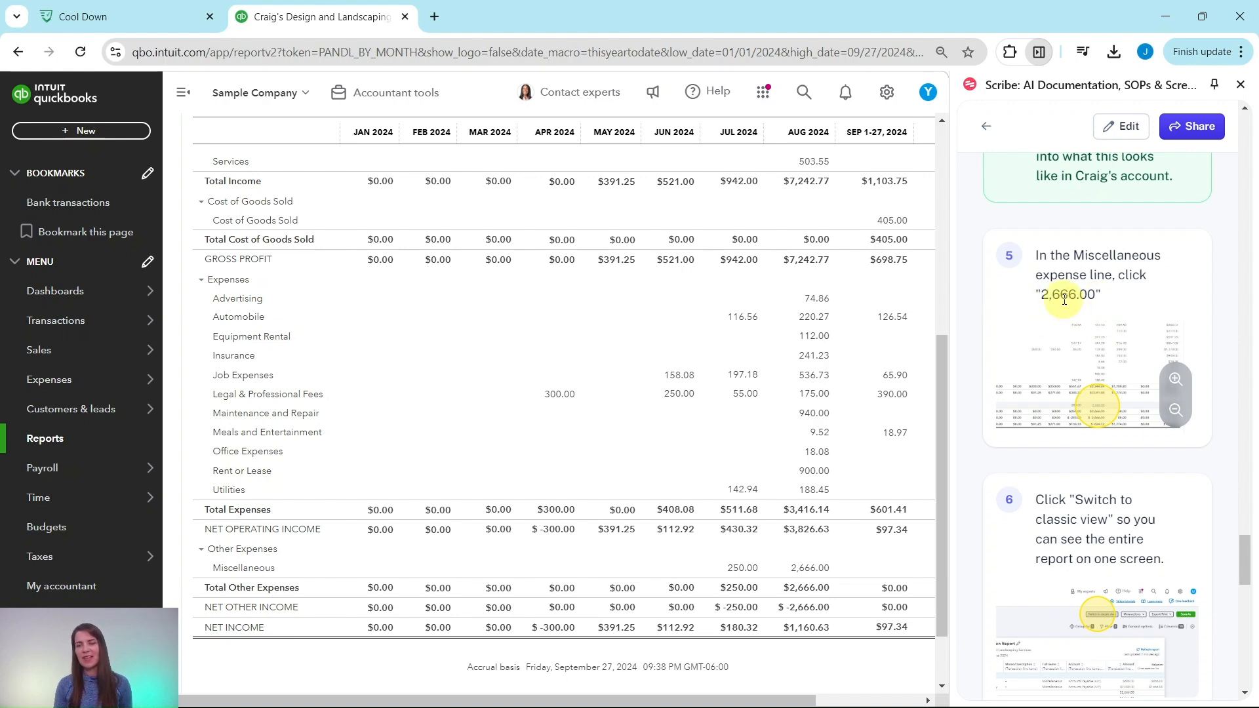
pyautogui.click(804, 573)
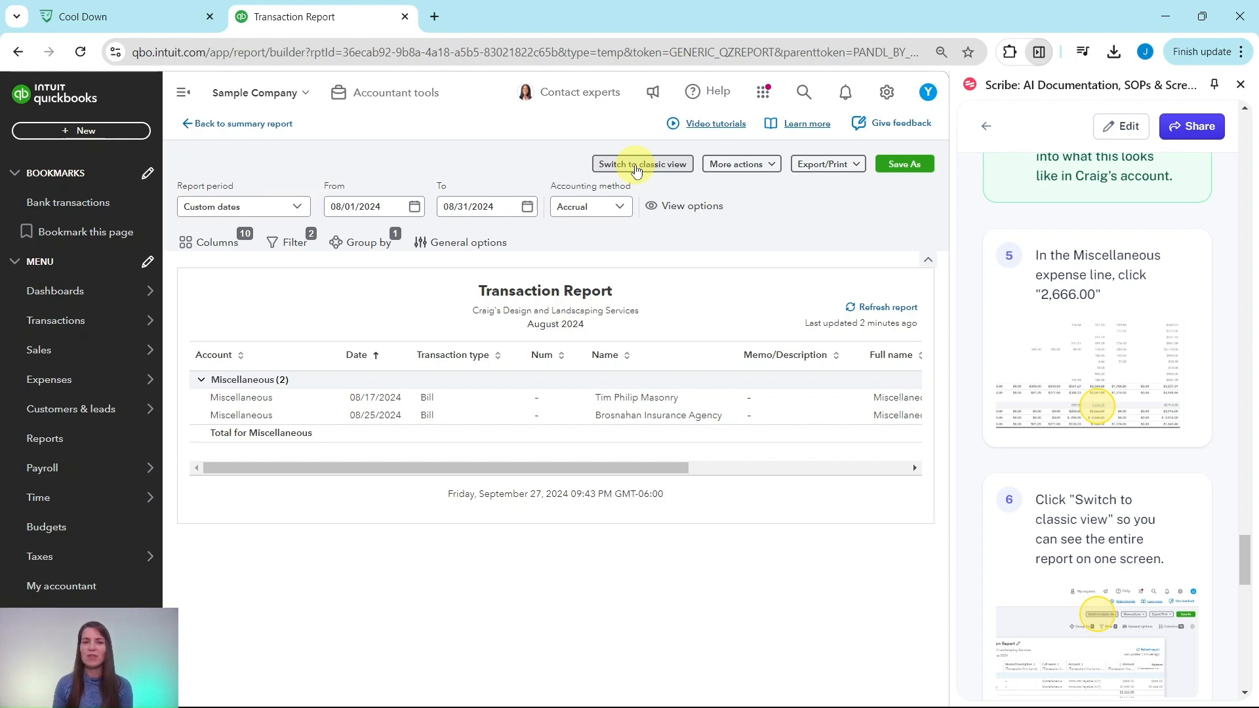
pyautogui.click(636, 168)
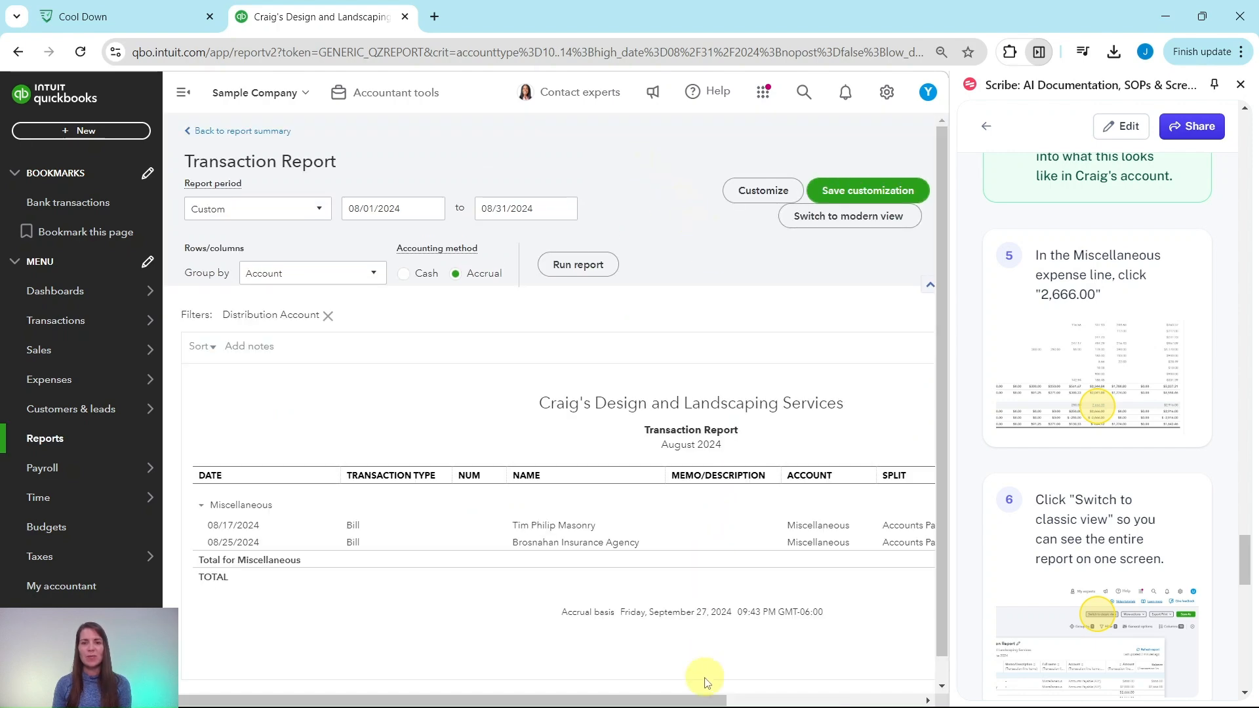
pyautogui.moveTo(697, 699); pyautogui.dragTo(900, 700)
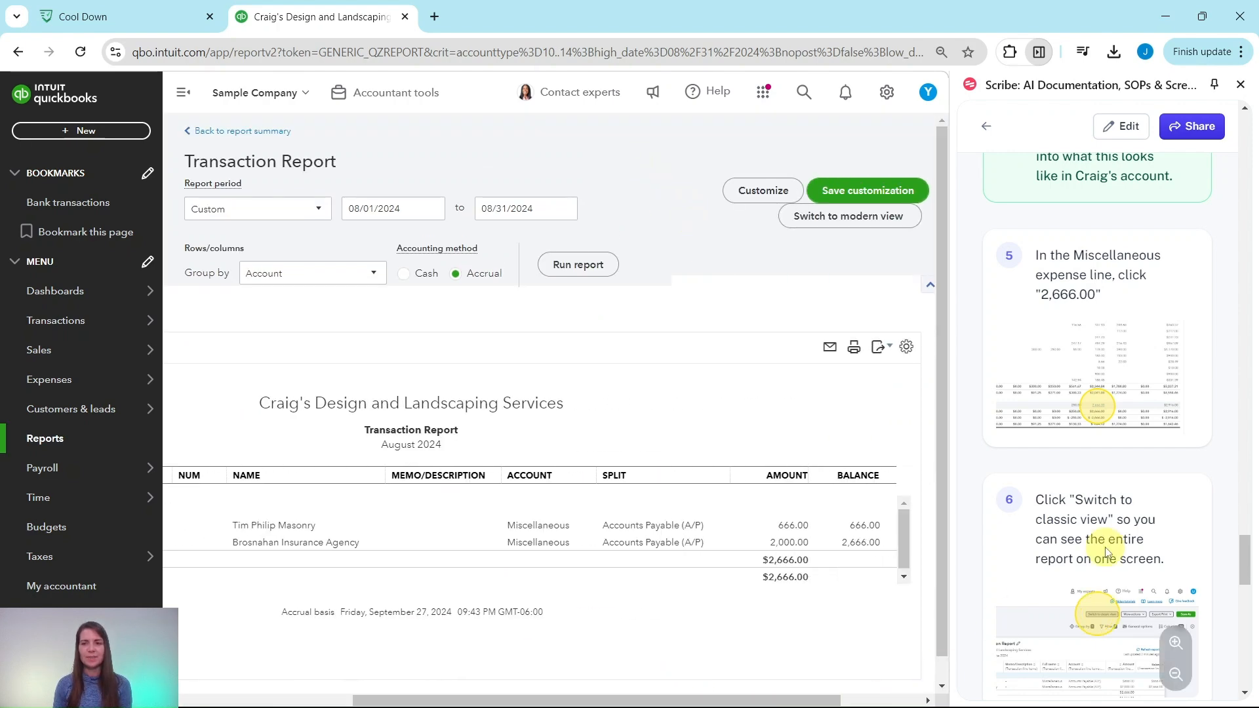
# Read the guide's explanation of the miscategorized masonry transaction and open its 666.00 bill from the Transaction Report
pyautogui.scroll(-10, 1114, 518)
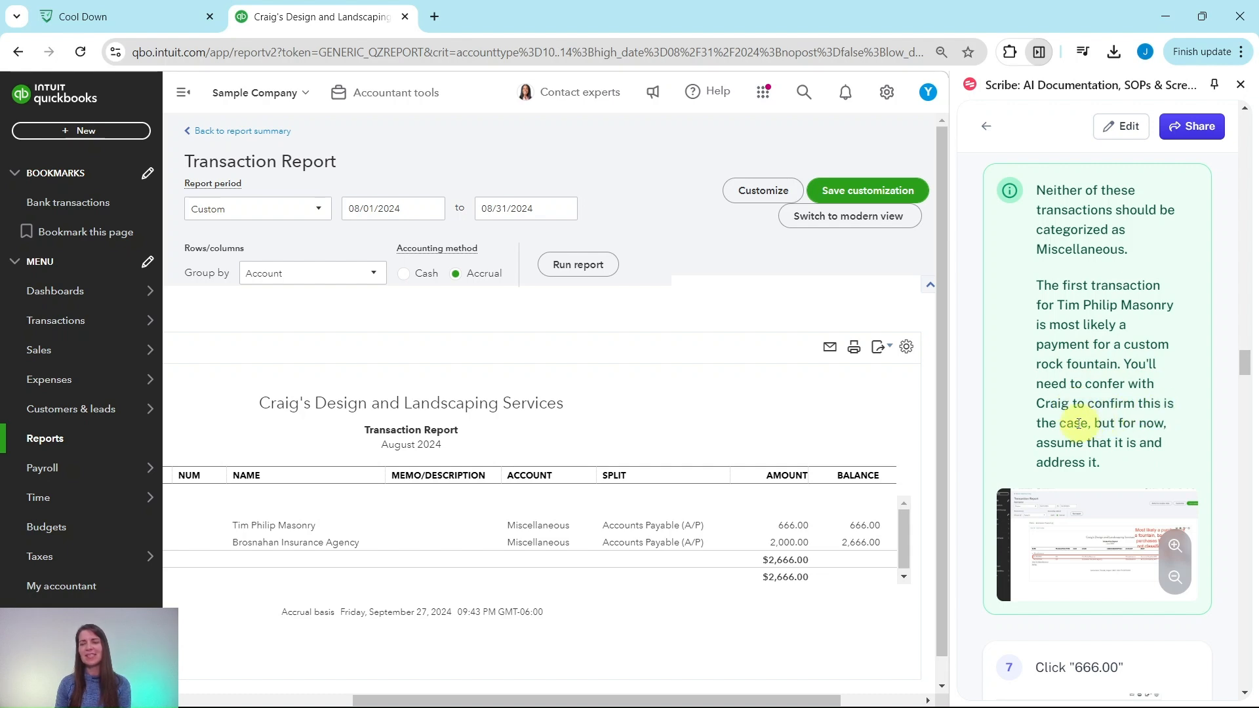
pyautogui.scroll(-7, 1127, 429)
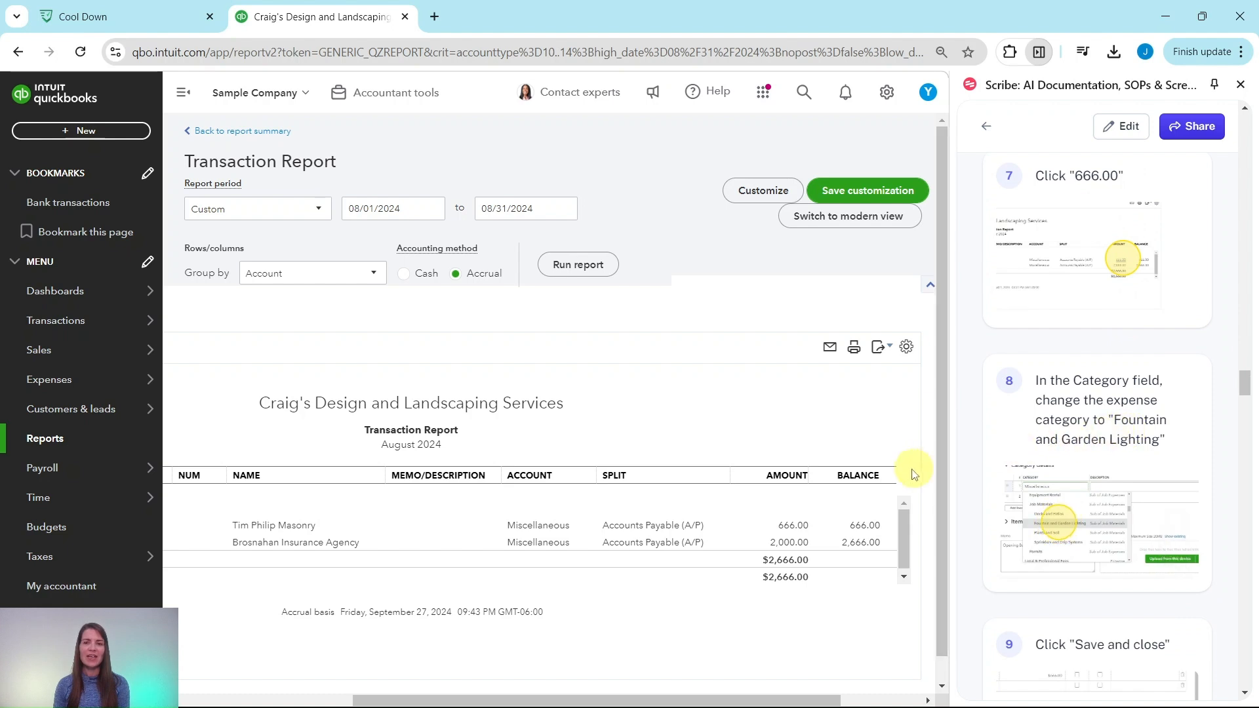
pyautogui.click(793, 526)
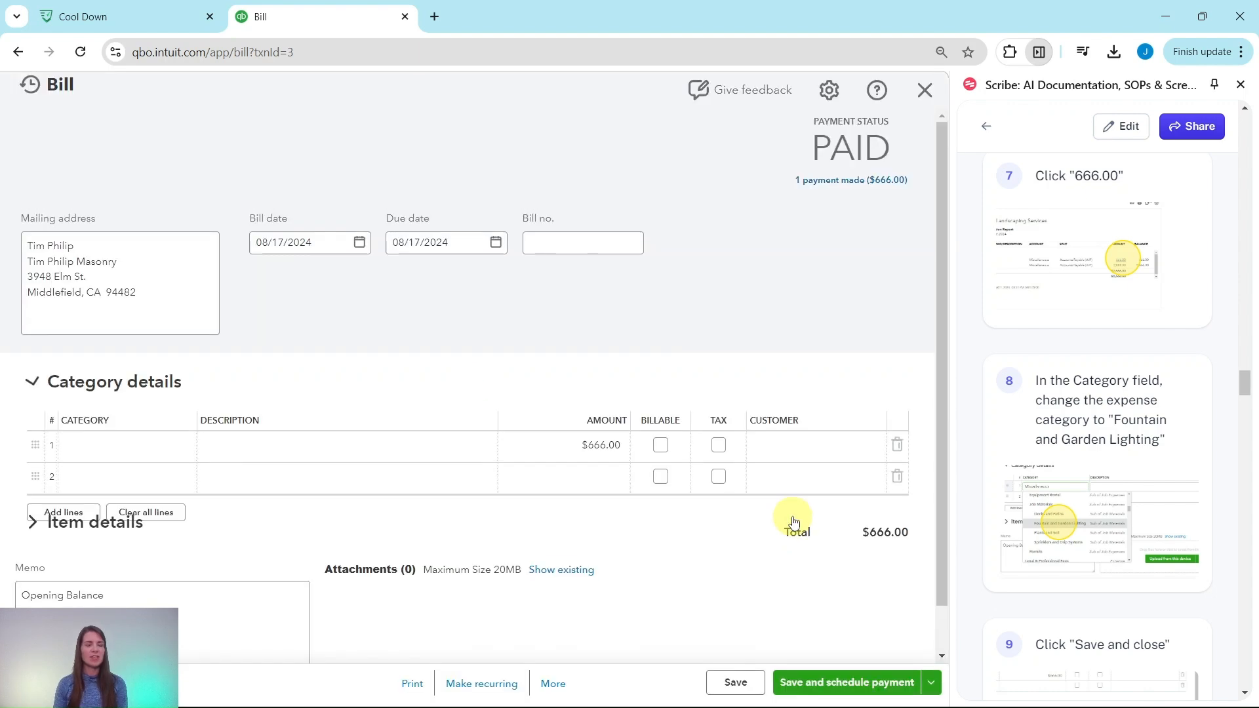
# Change the first category line of the masonry bill to Fountain and Garden Lighting under Job Materials
pyautogui.scroll(-3, 1090, 371)
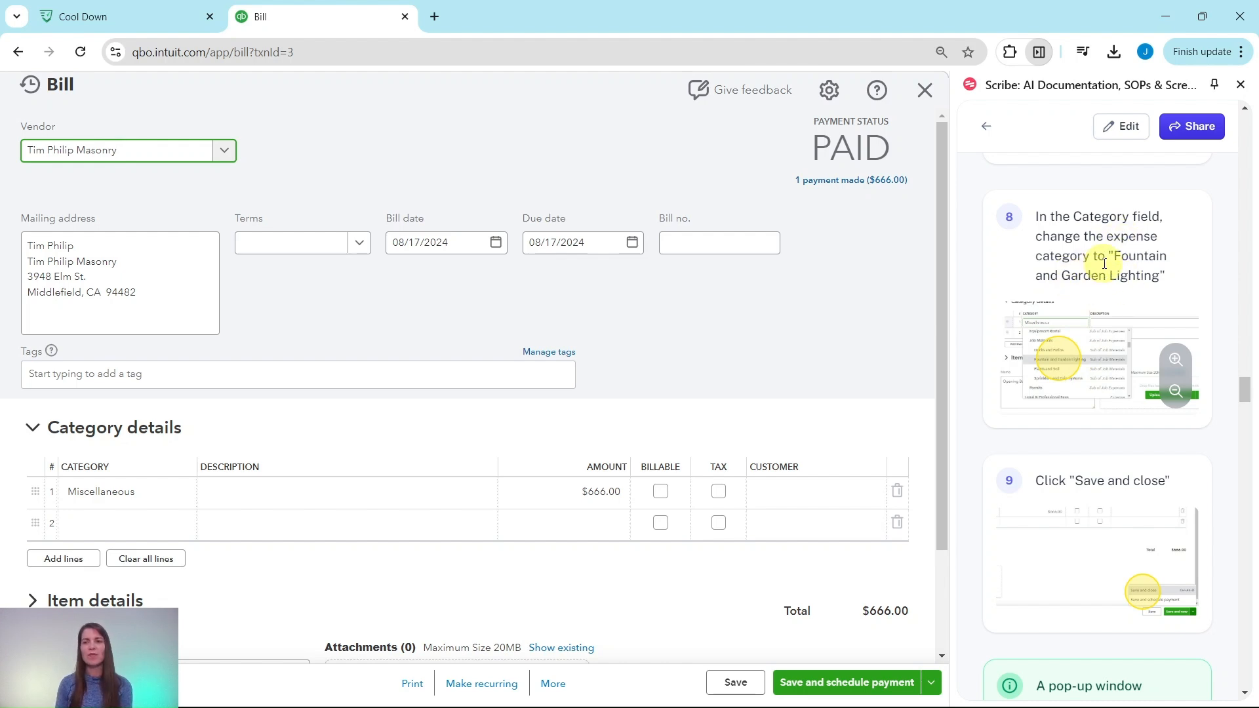
pyautogui.click(140, 493)
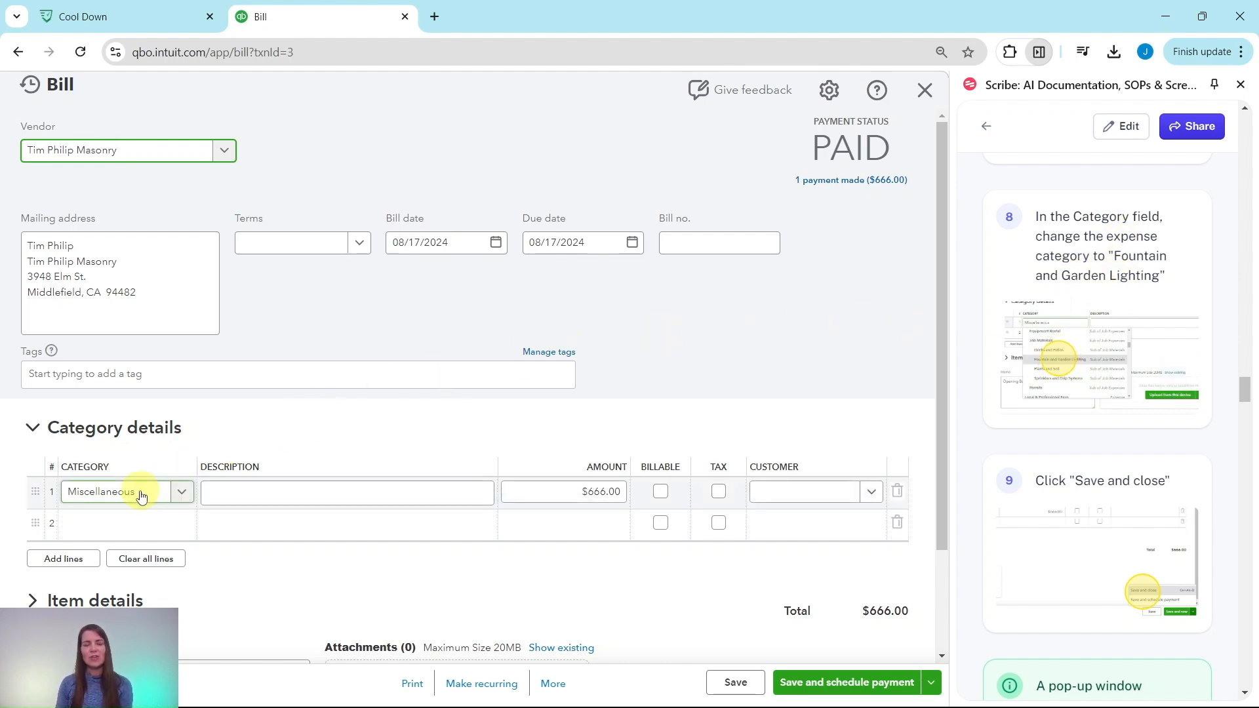
pyautogui.scroll(3, 201, 407)
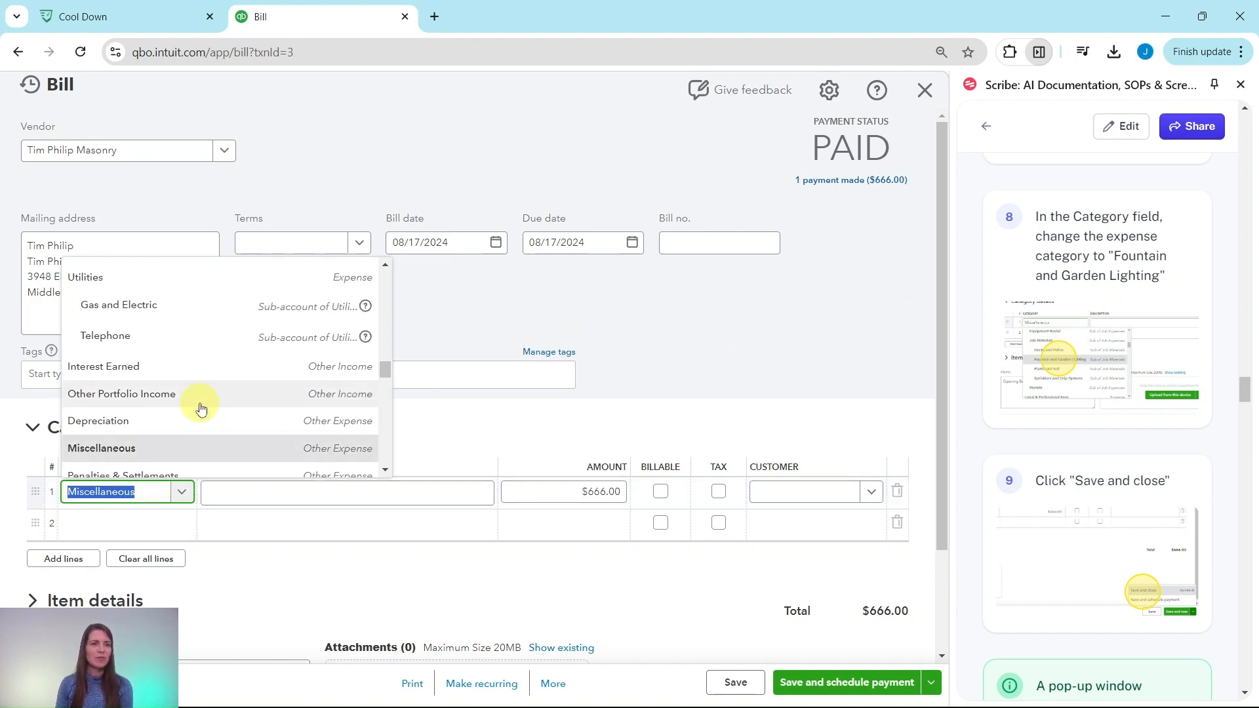
pyautogui.scroll(10, 200, 407)
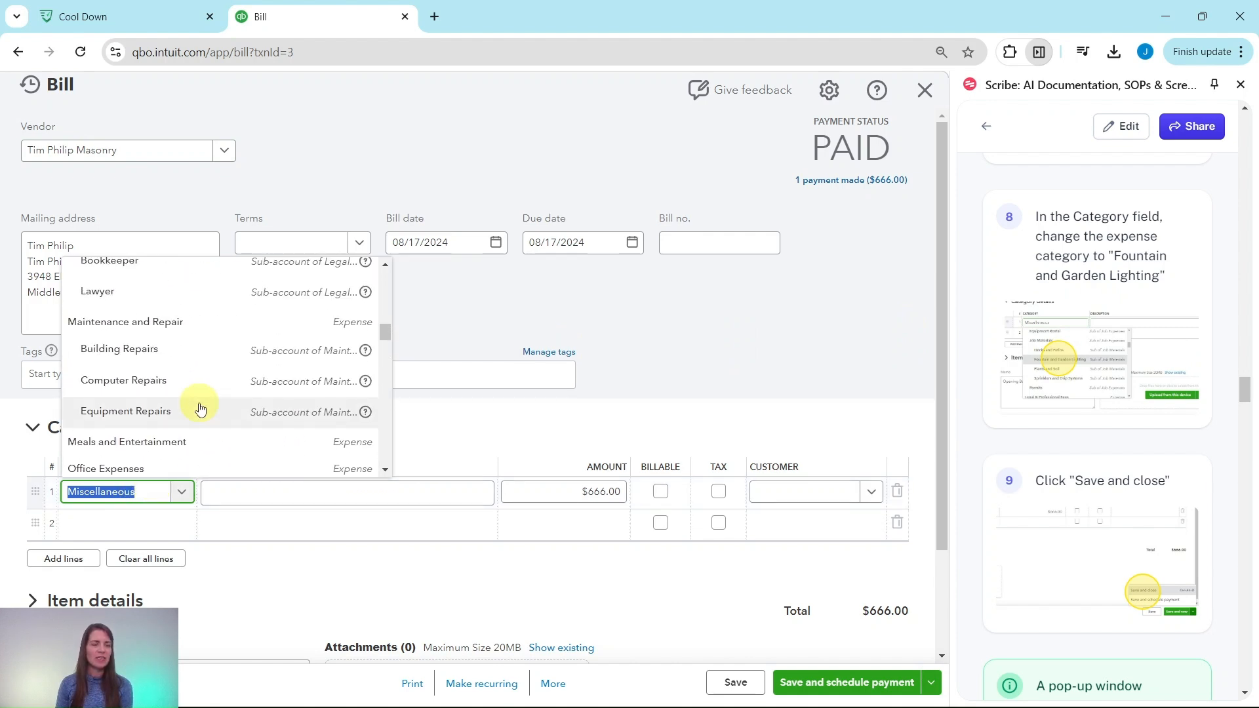
pyautogui.scroll(3, 200, 407)
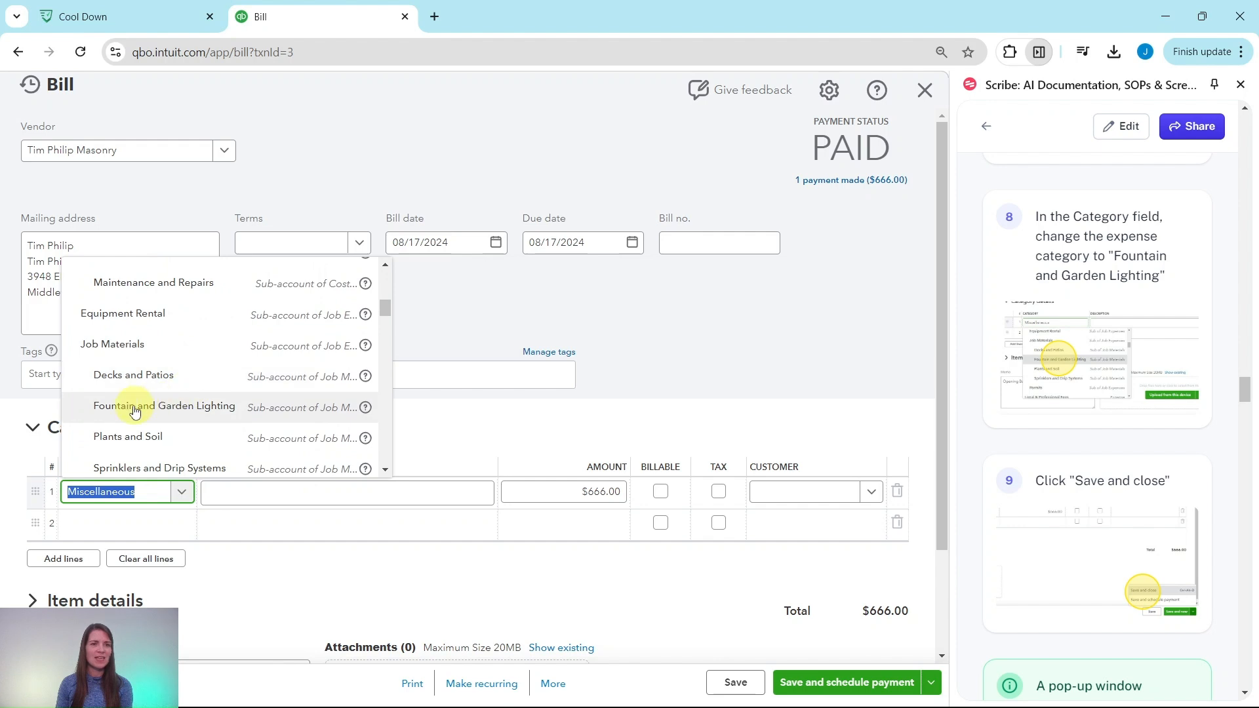
pyautogui.click(172, 407)
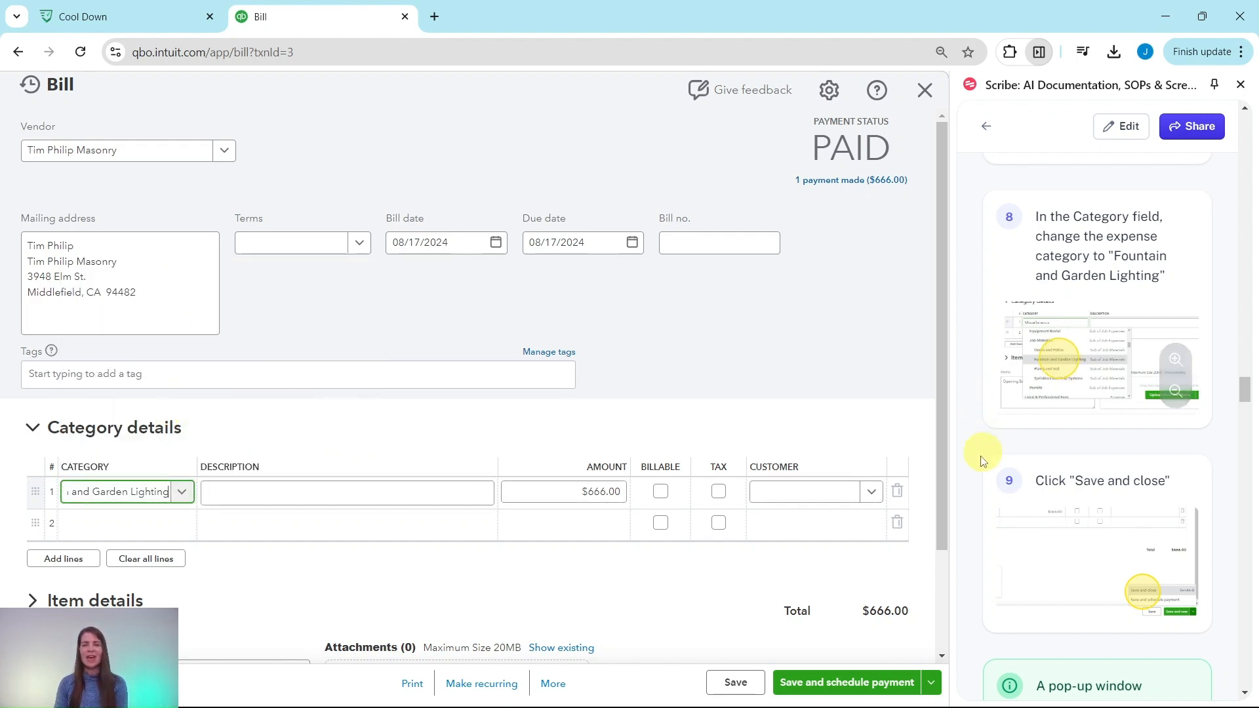
# Save and close the masonry bill, agreeing to modify the transaction although it is linked to others
pyautogui.click(931, 683)
pyautogui.click(768, 649)
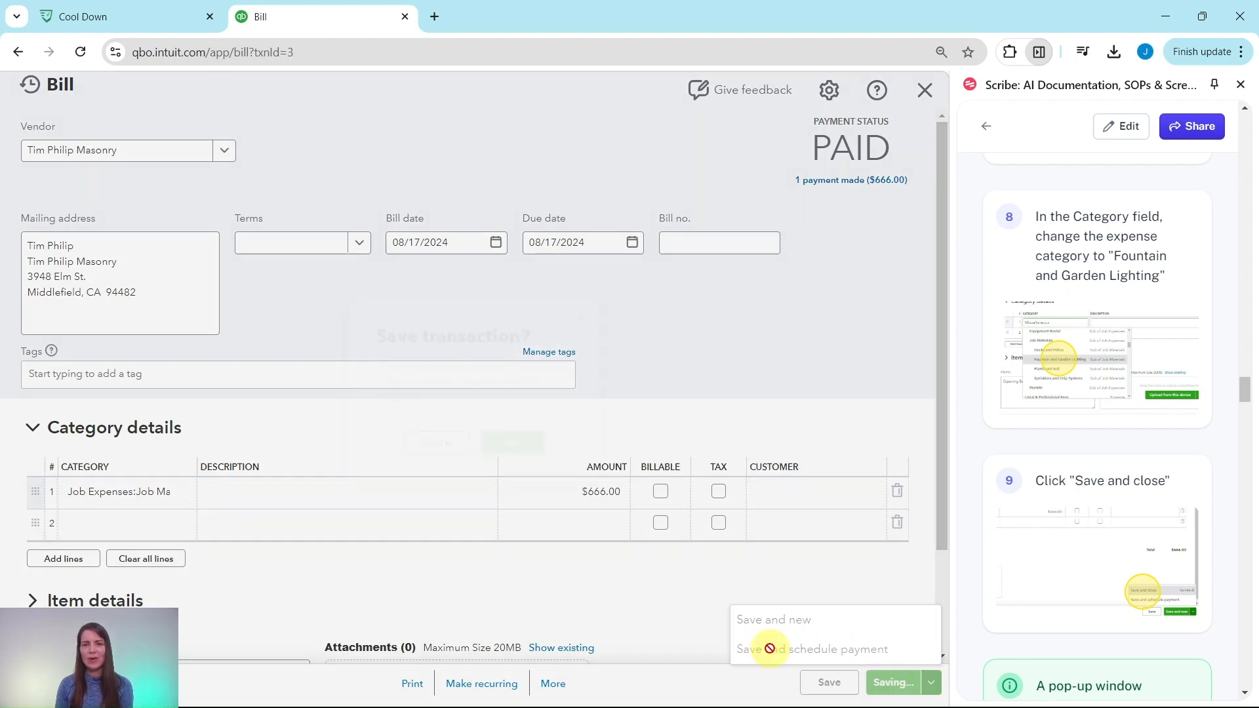
pyautogui.scroll(-7, 1091, 528)
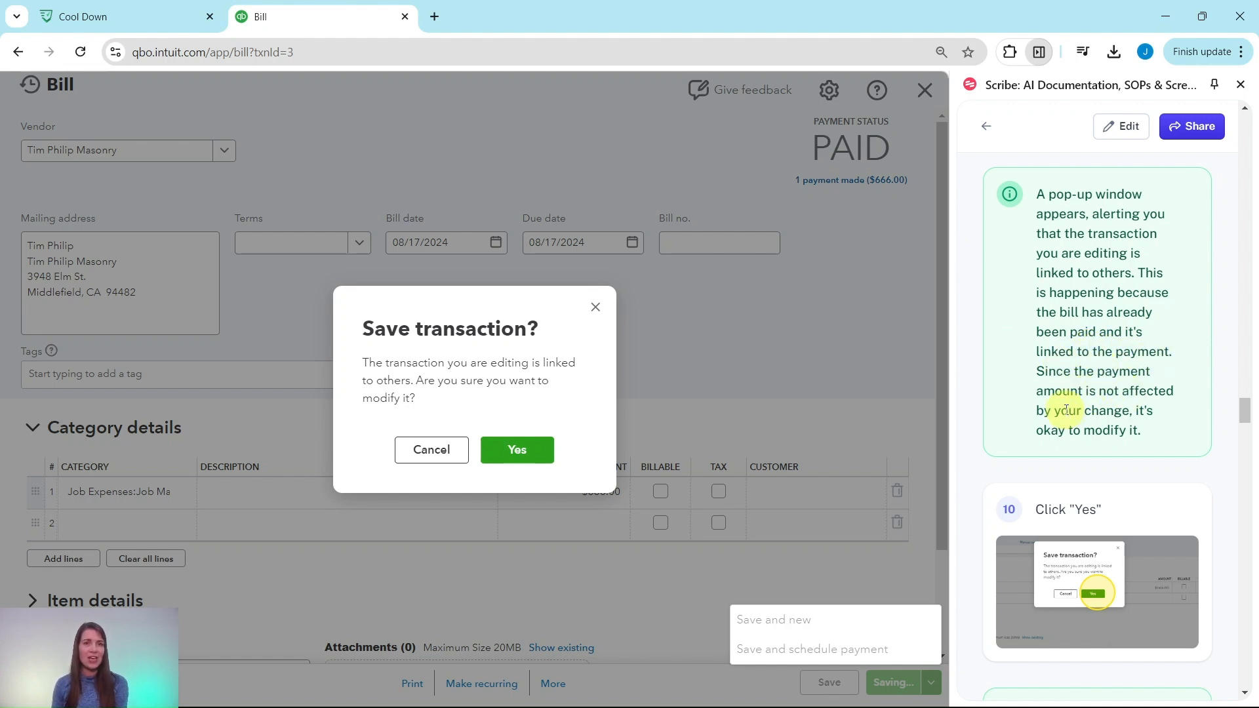
pyautogui.scroll(-3, 1071, 407)
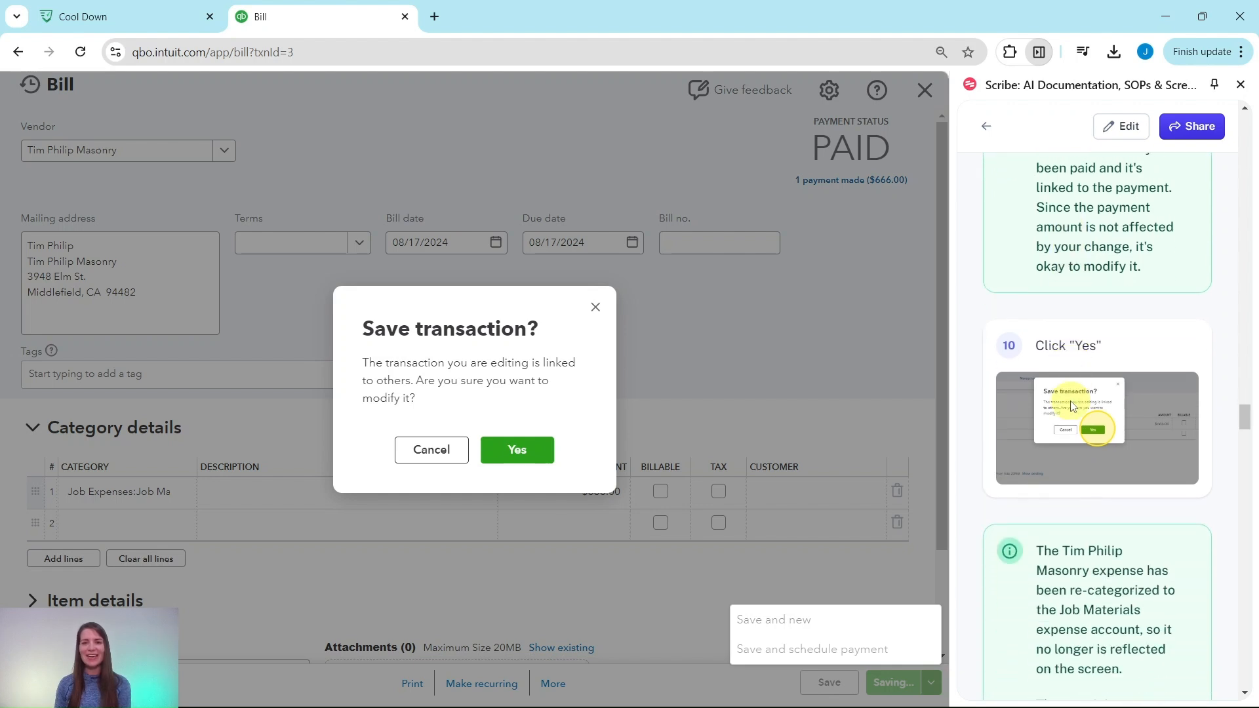
pyautogui.click(517, 451)
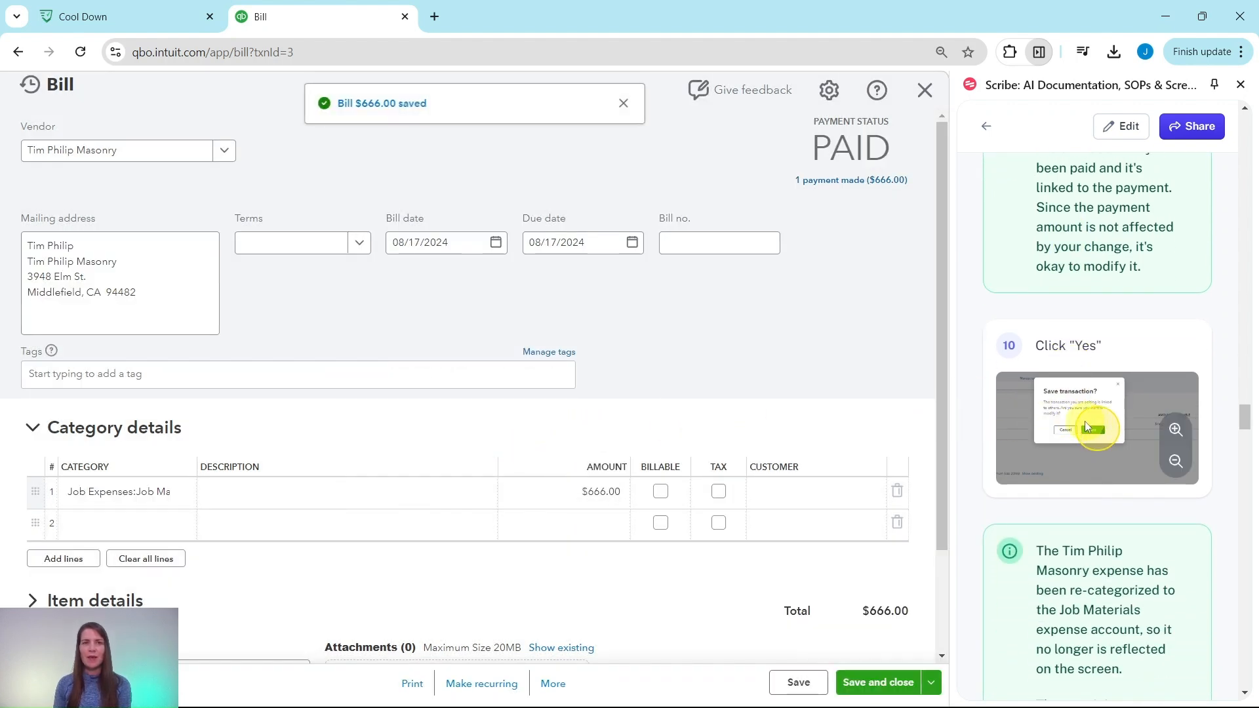
# Read the guide's notes on the remaining insurance agency payment and its instructions for reclassifying it as a prepaid expense
pyautogui.scroll(-3, 1048, 363)
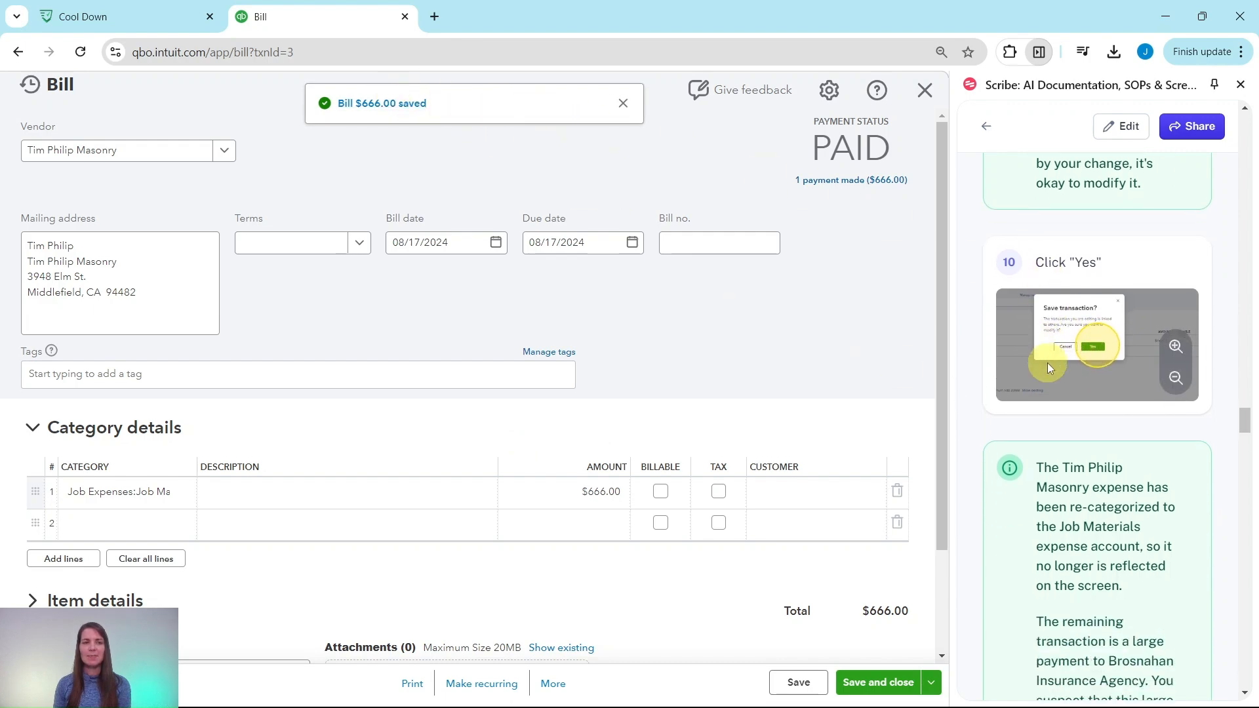
pyautogui.scroll(-3, 1072, 367)
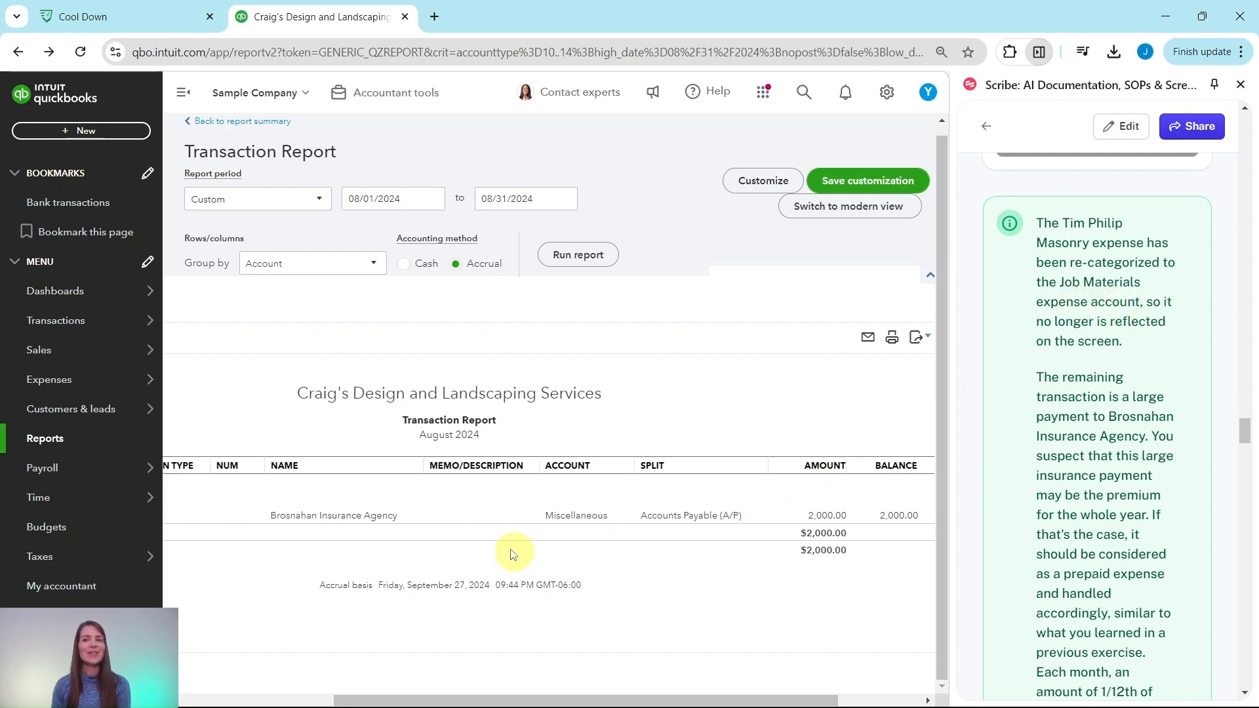
pyautogui.scroll(-2, 1081, 373)
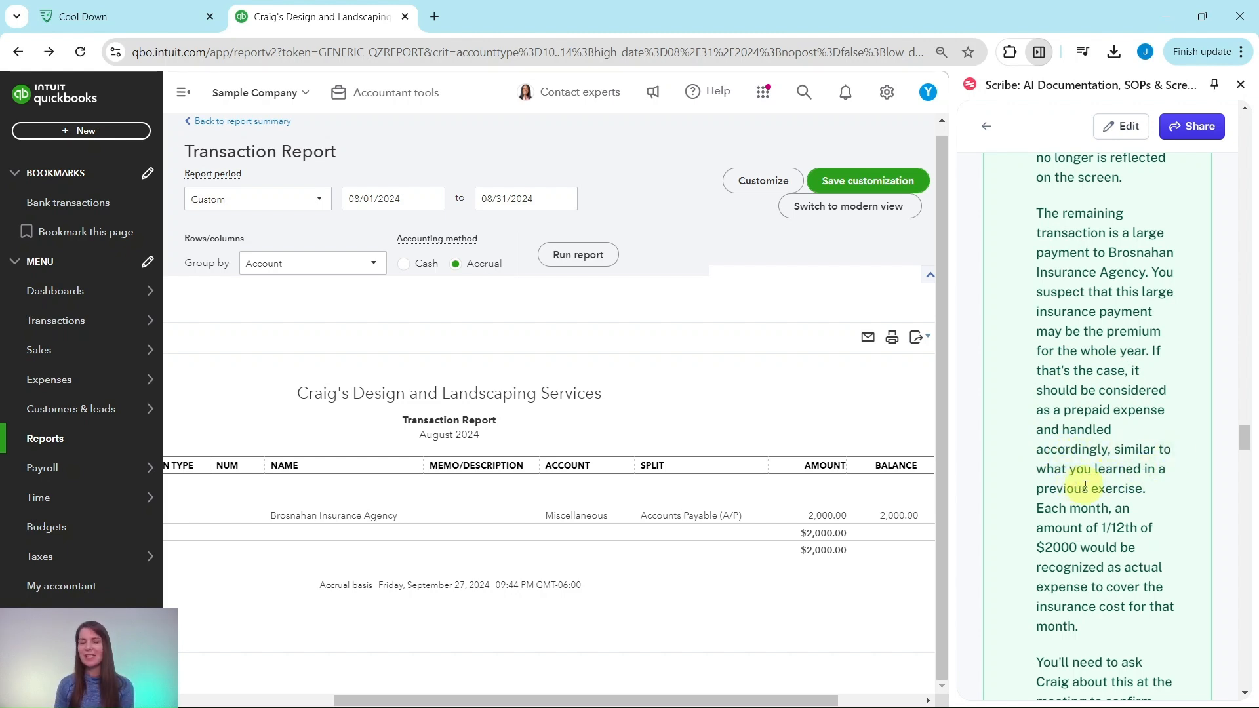
pyautogui.scroll(-2, 1085, 486)
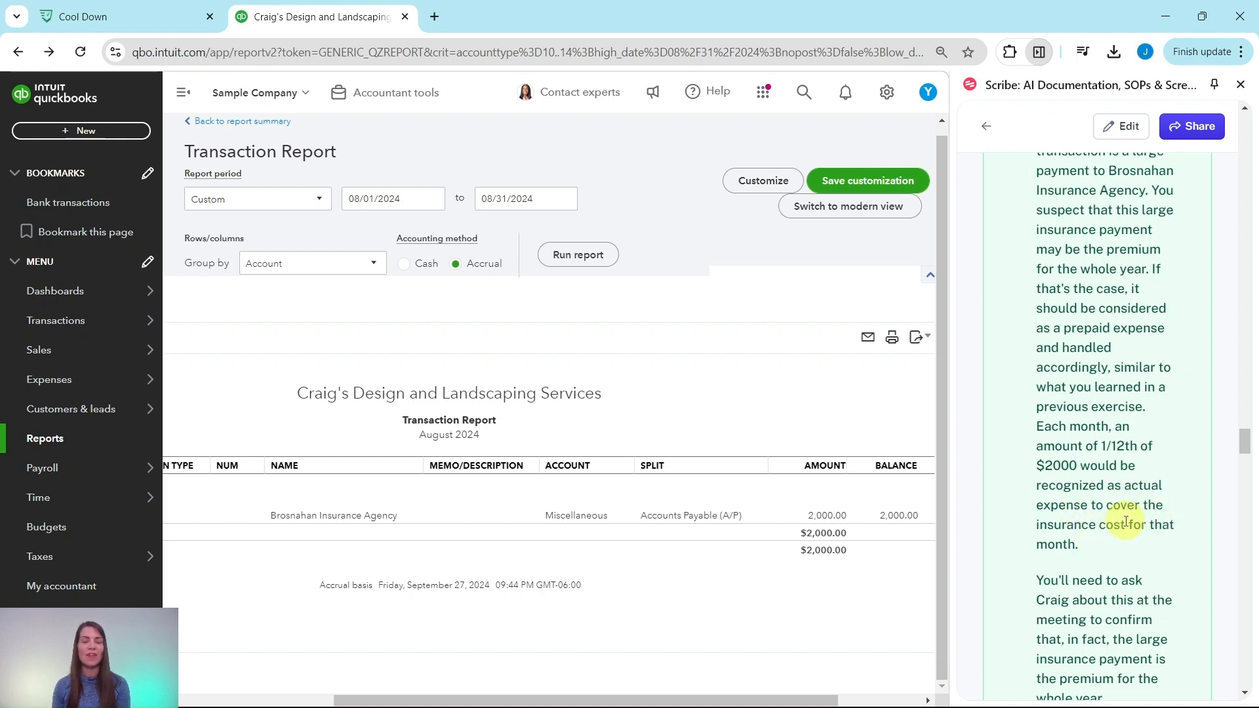
pyautogui.scroll(-4, 1125, 522)
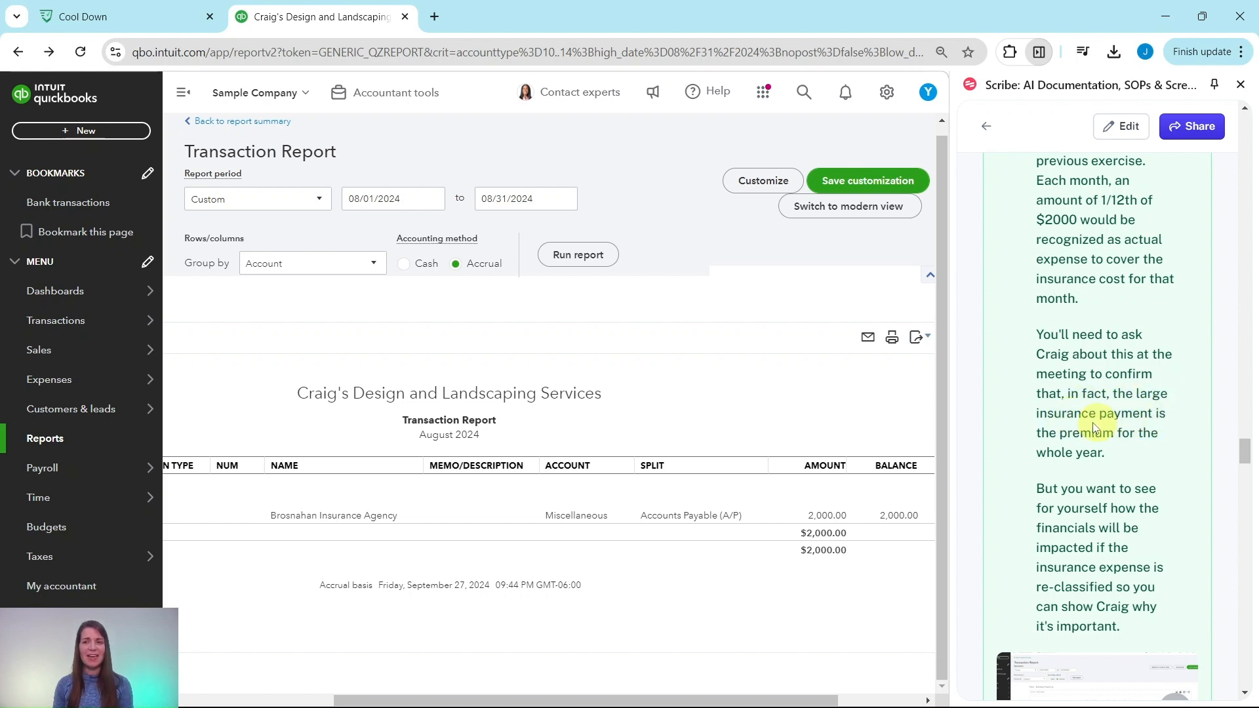
pyautogui.scroll(-3, 1117, 431)
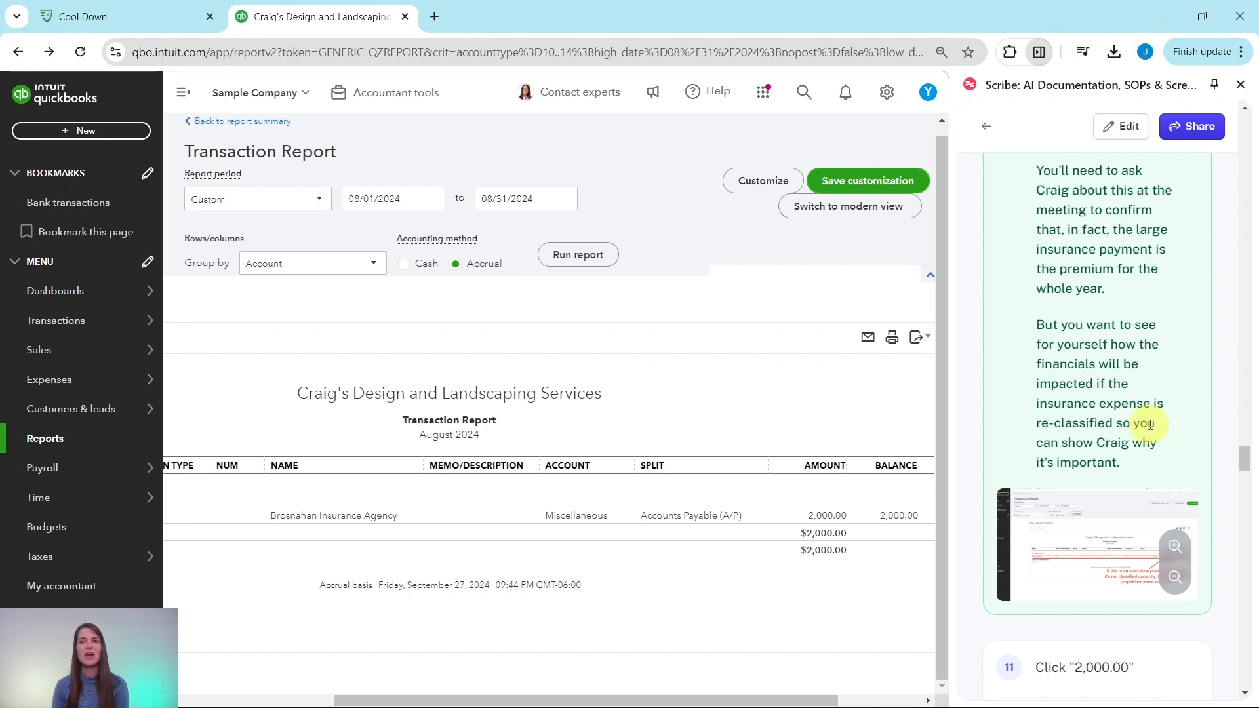
pyautogui.scroll(-6, 1092, 430)
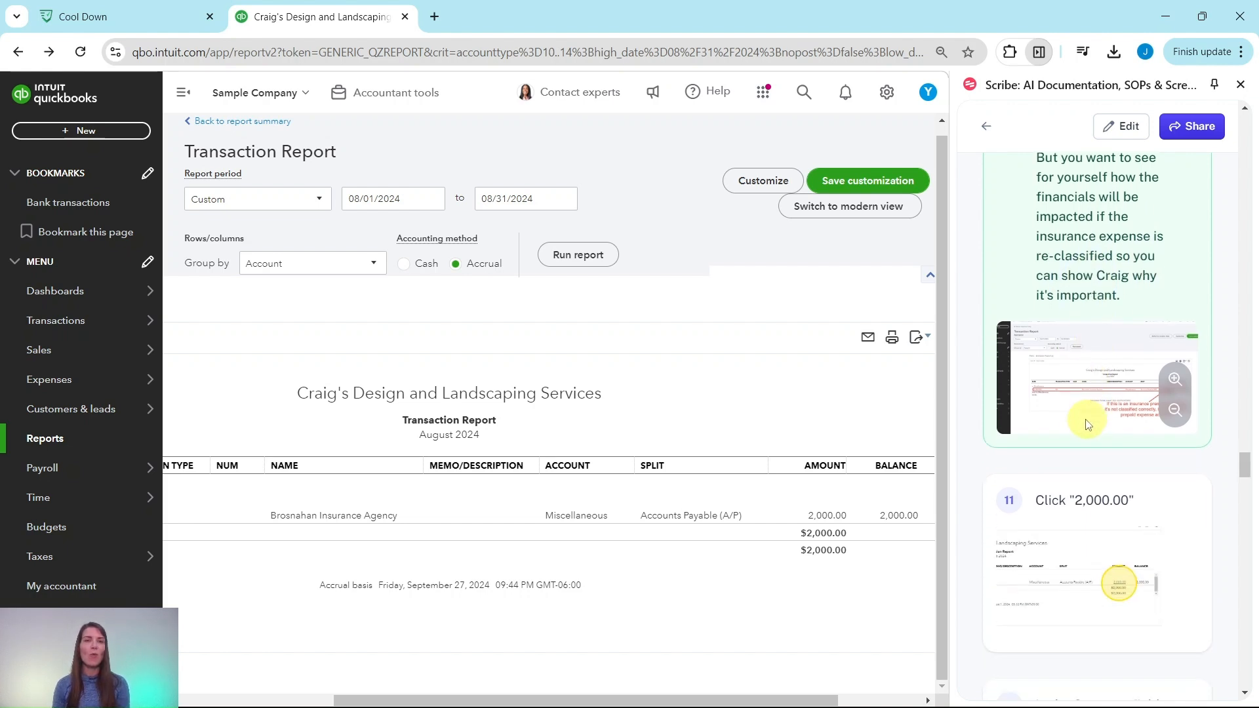
pyautogui.scroll(-1, 1090, 418)
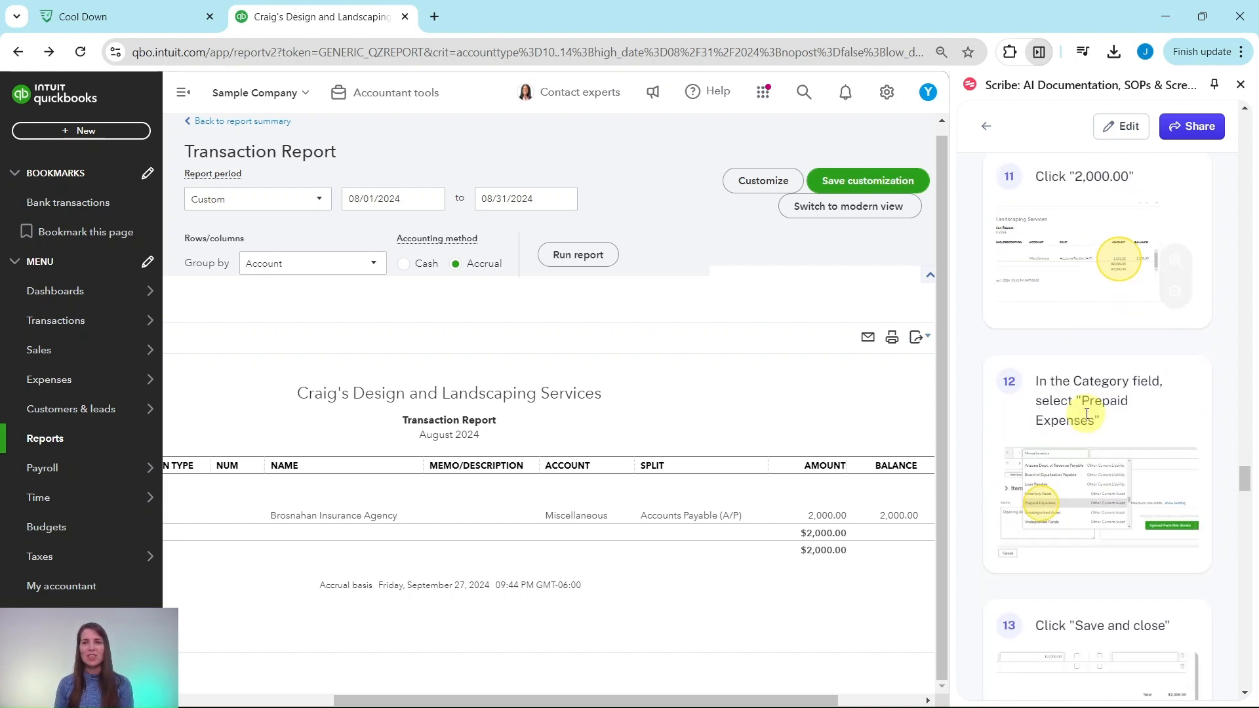
# Open the insurance agency's 2,000.00 bill from the Transaction Report and change its category to Prepaid Expenses
pyautogui.click(841, 520)
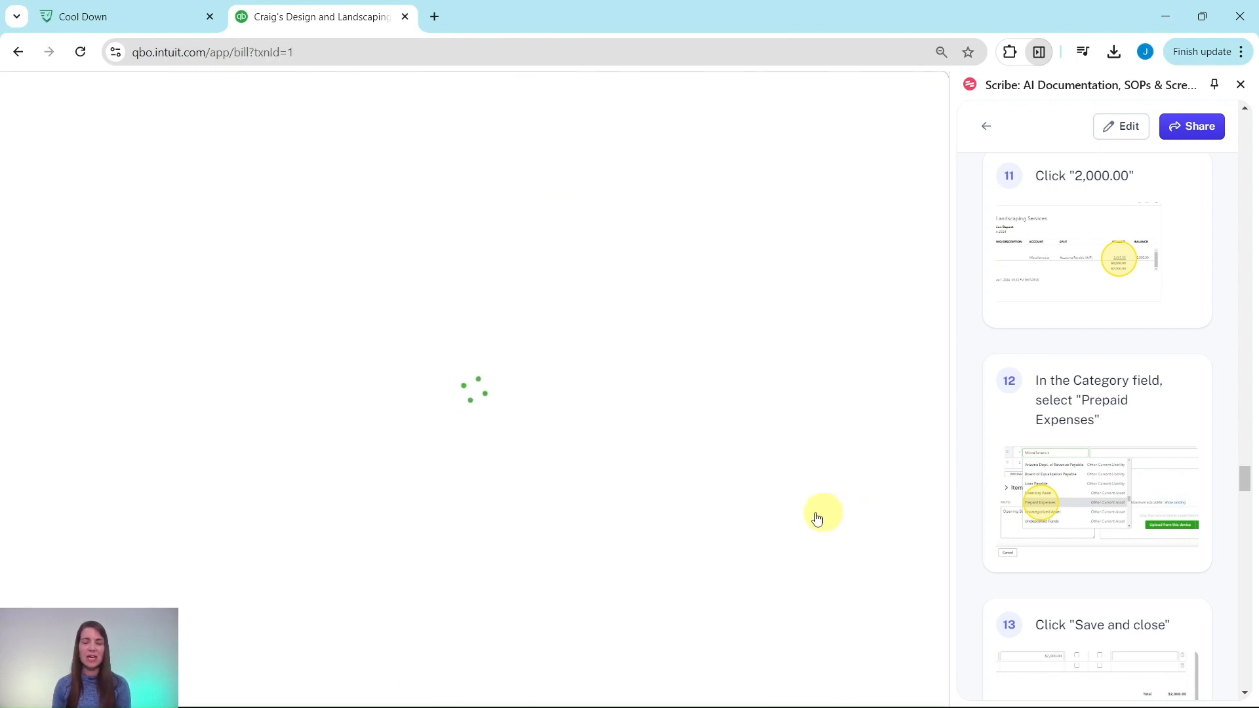
pyautogui.scroll(-3, 1047, 441)
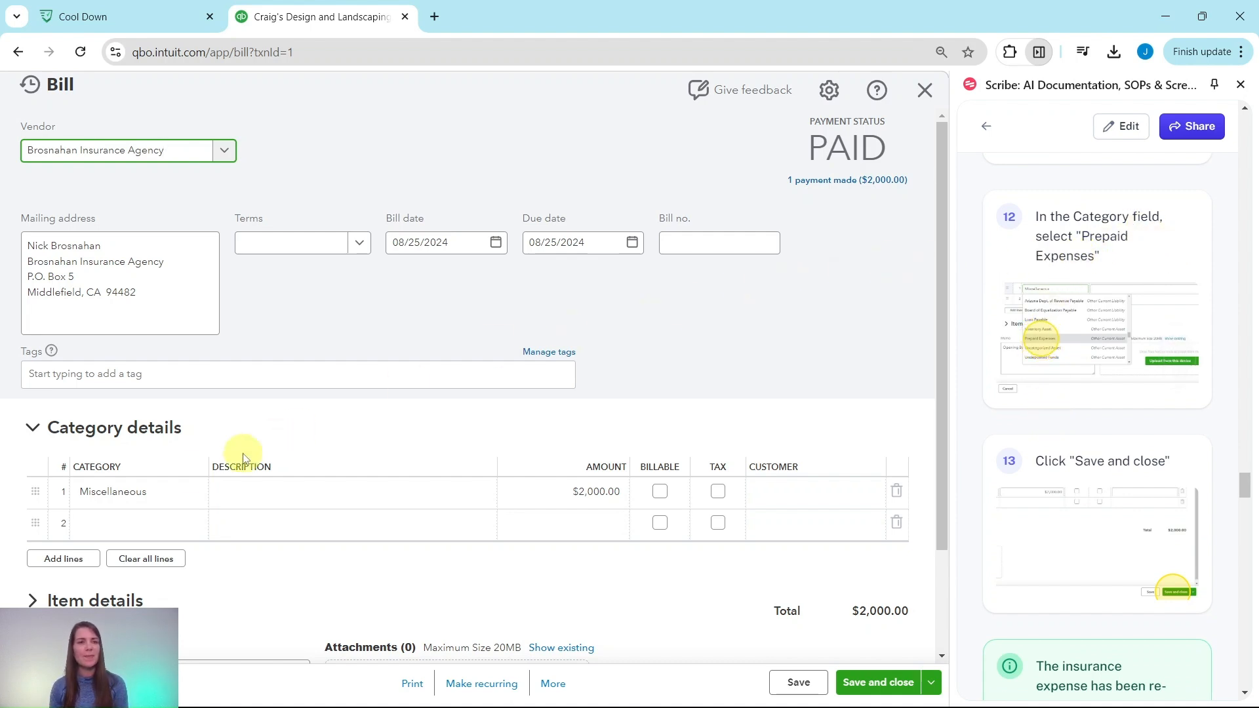
pyautogui.click(125, 492)
pyautogui.click(150, 497)
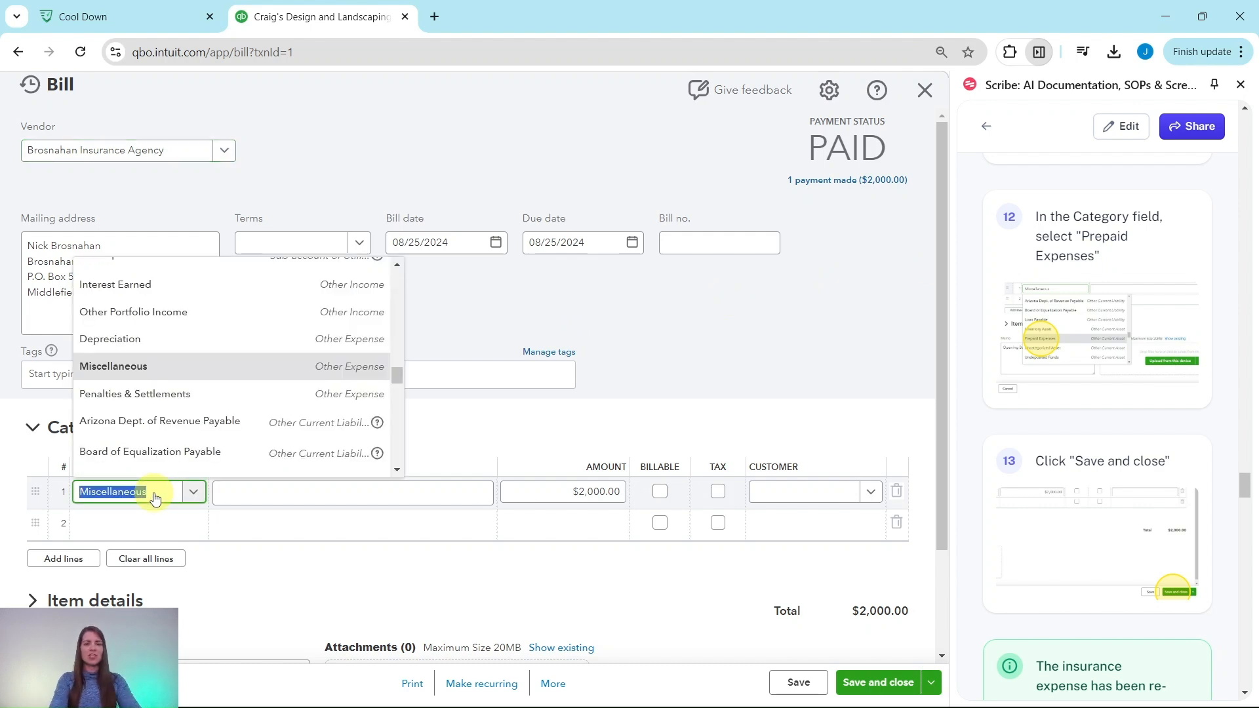
pyautogui.write('prepaid')
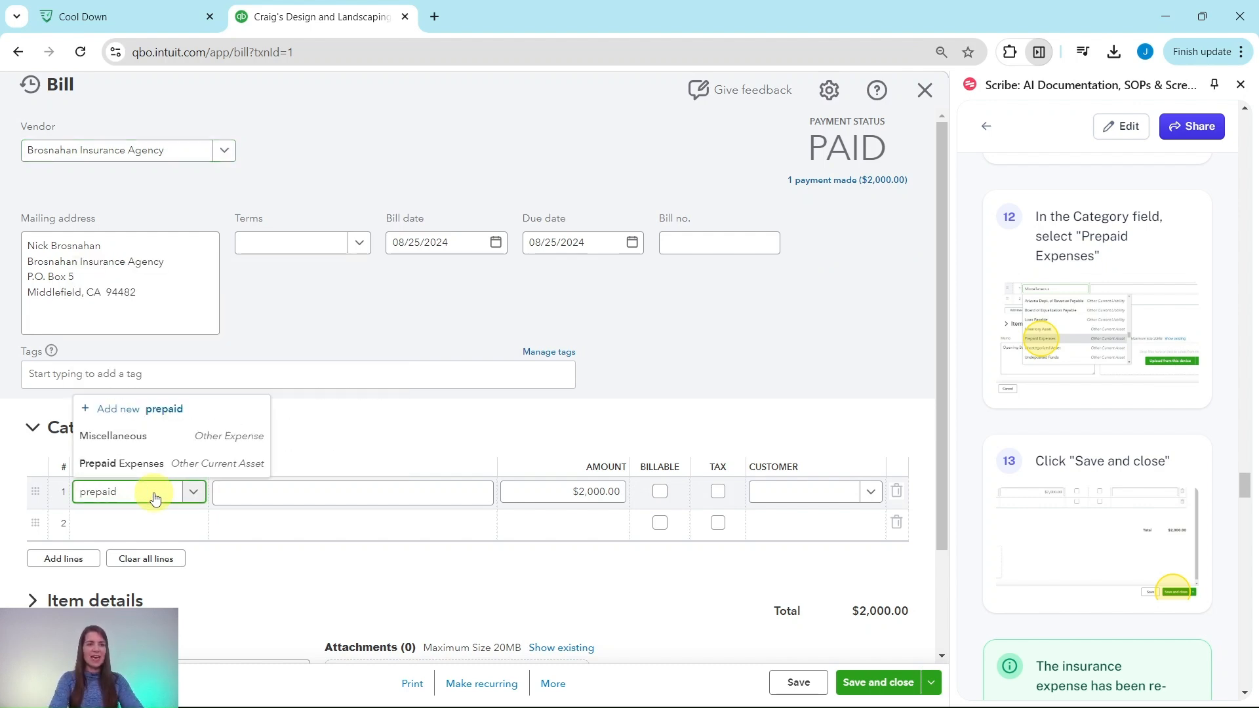
pyautogui.click(113, 465)
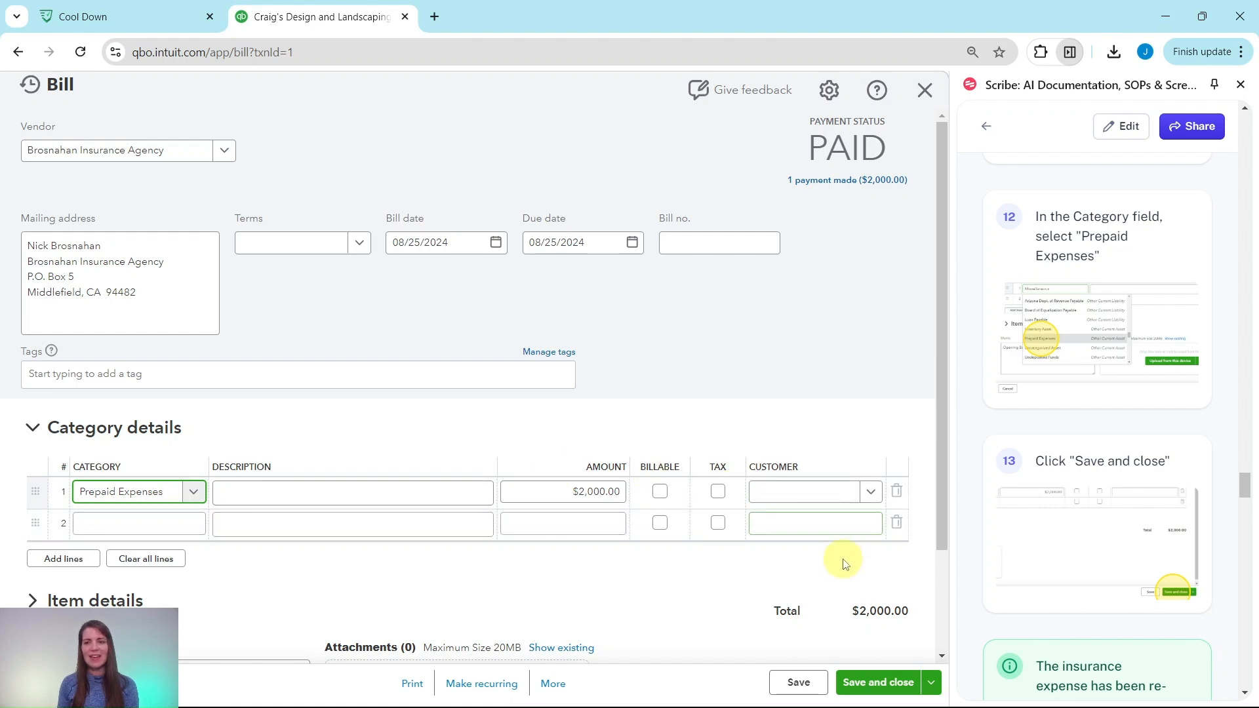
# Save and close the insurance agency's 2,000.00 bill, agreeing to modify the linked transaction
pyautogui.click(877, 682)
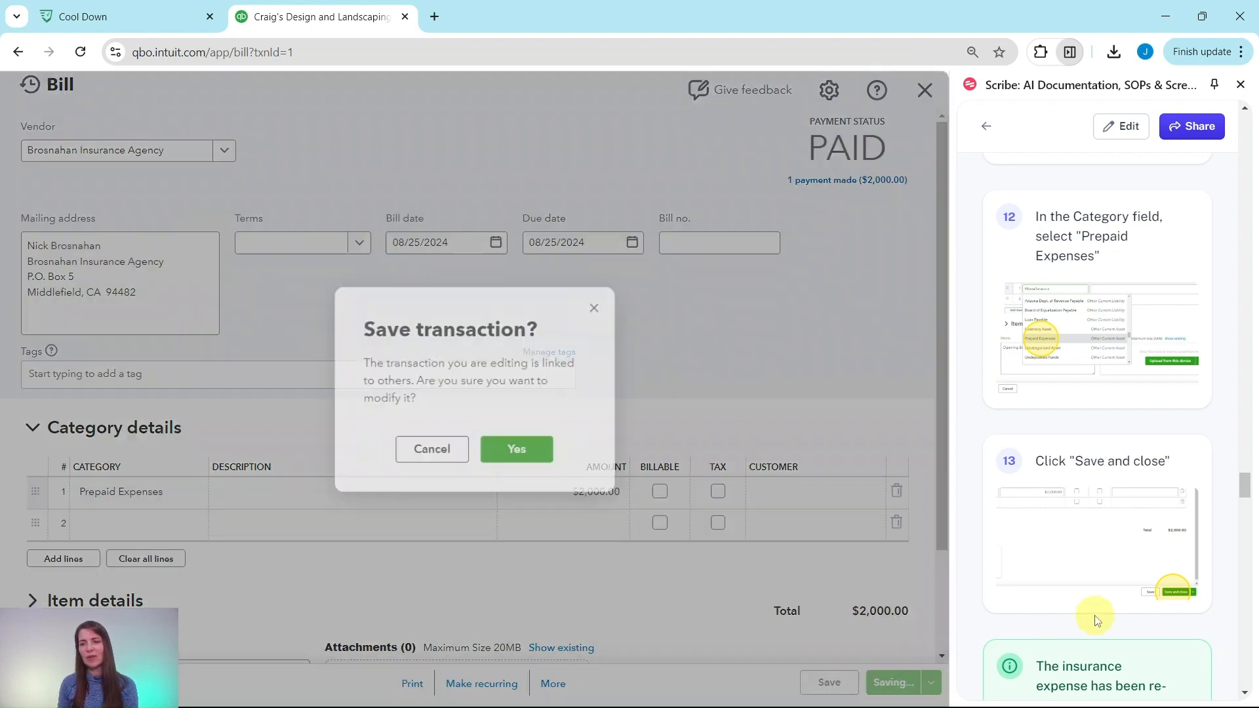
pyautogui.scroll(-5, 1096, 622)
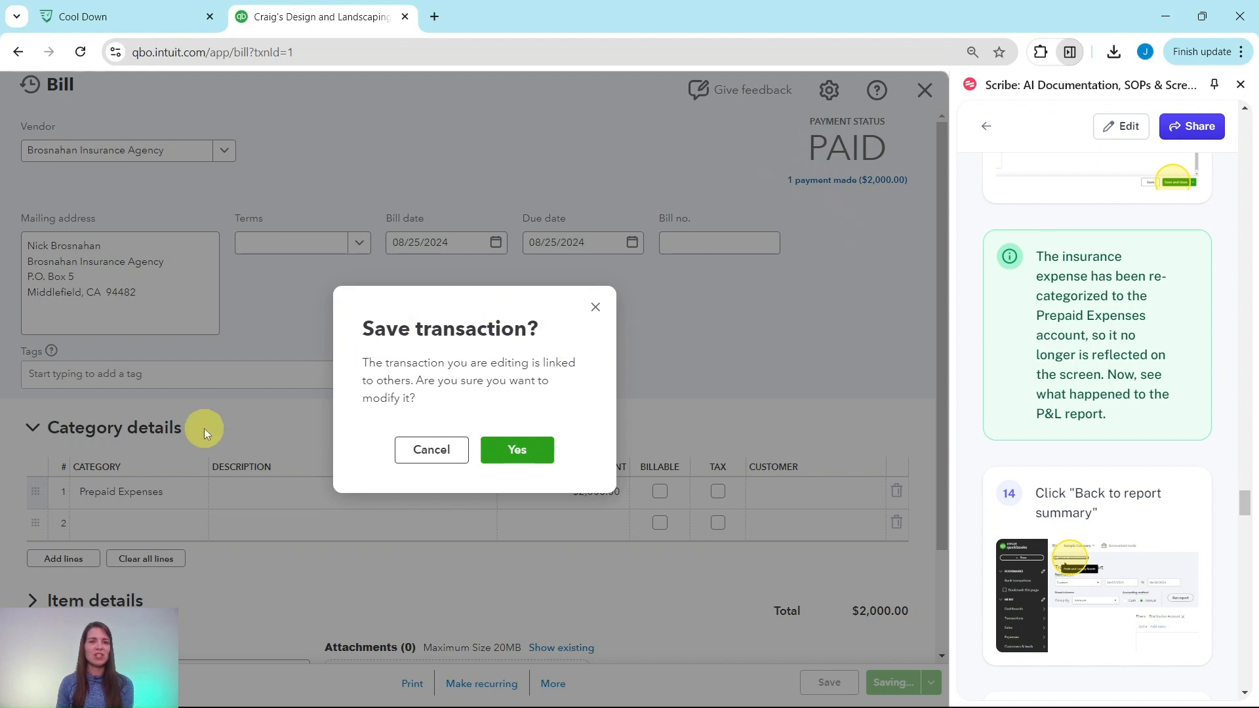
pyautogui.click(517, 452)
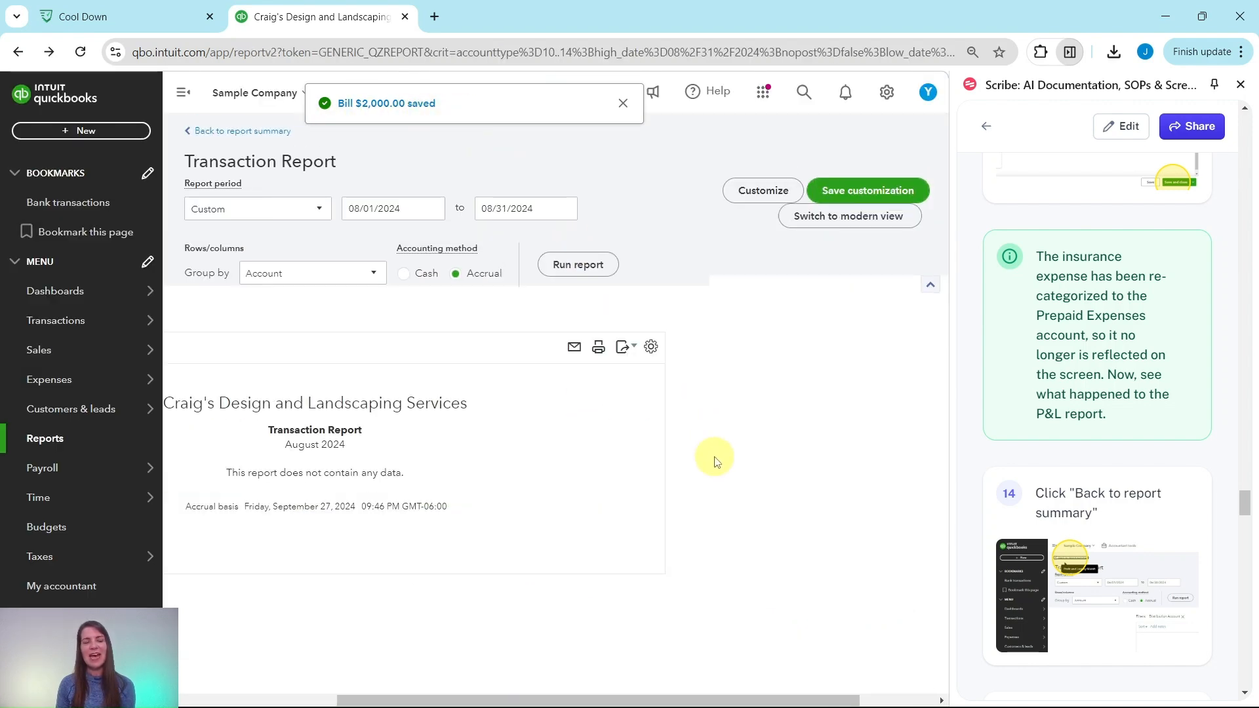
# Return from the Transaction Report to the Profit and Loss by Month summary and expand its rows to show the subaccounts
pyautogui.moveTo(794, 699); pyautogui.dragTo(617, 701)
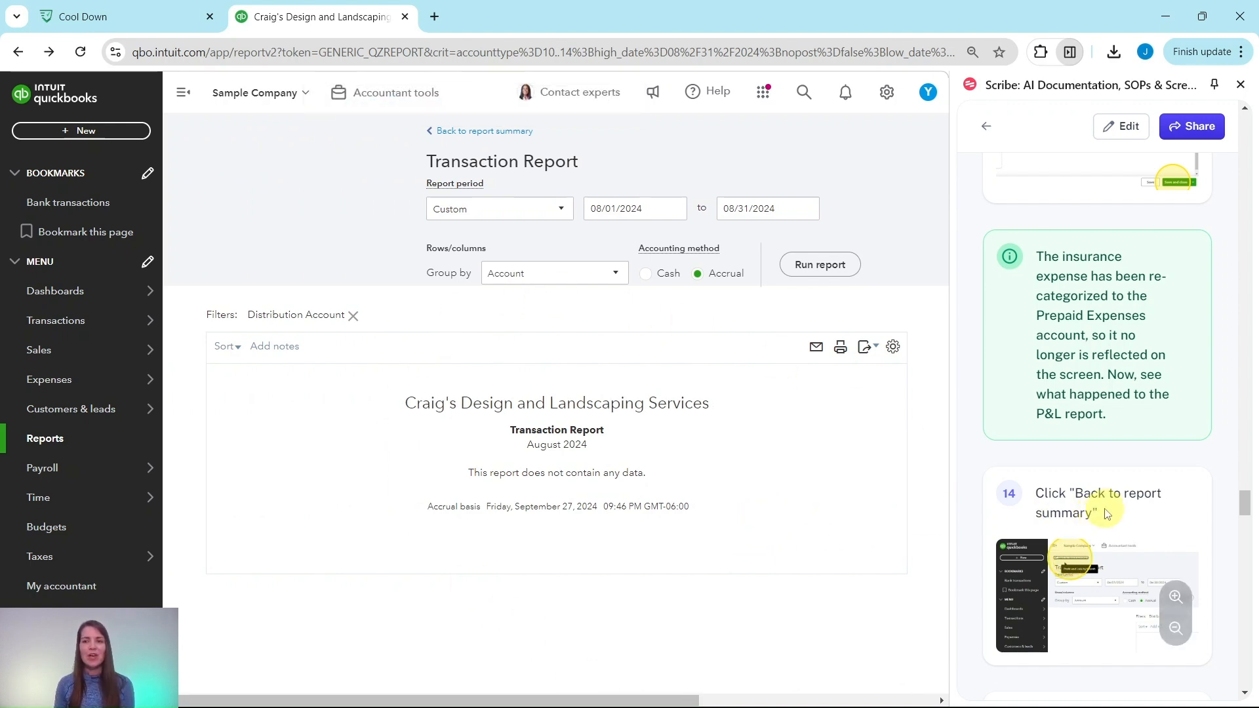
pyautogui.scroll(-2, 1164, 485)
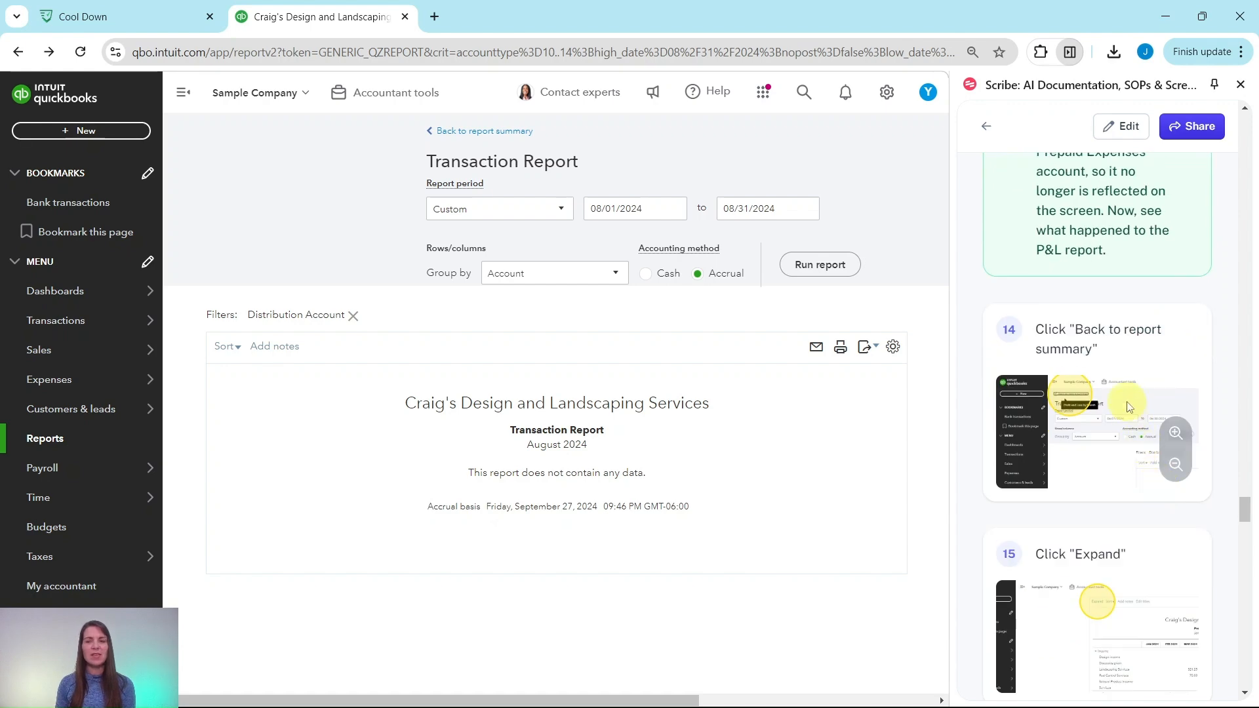
pyautogui.click(499, 135)
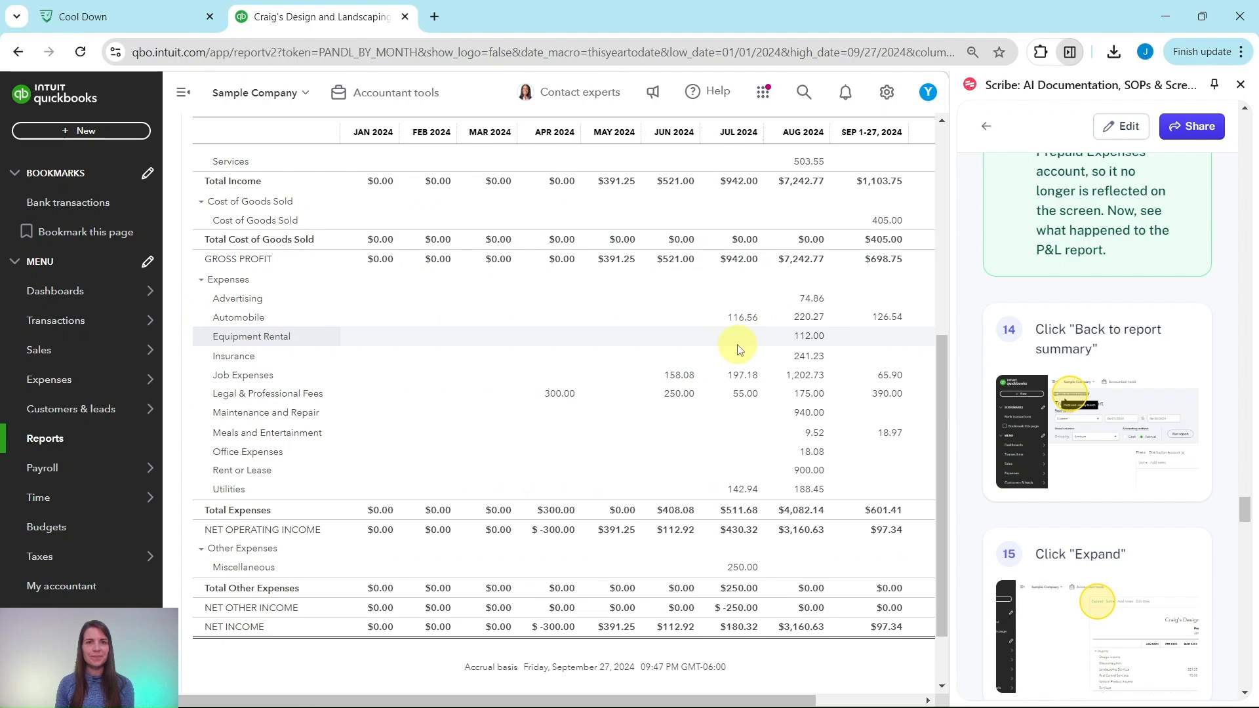
pyautogui.scroll(-4, 1027, 405)
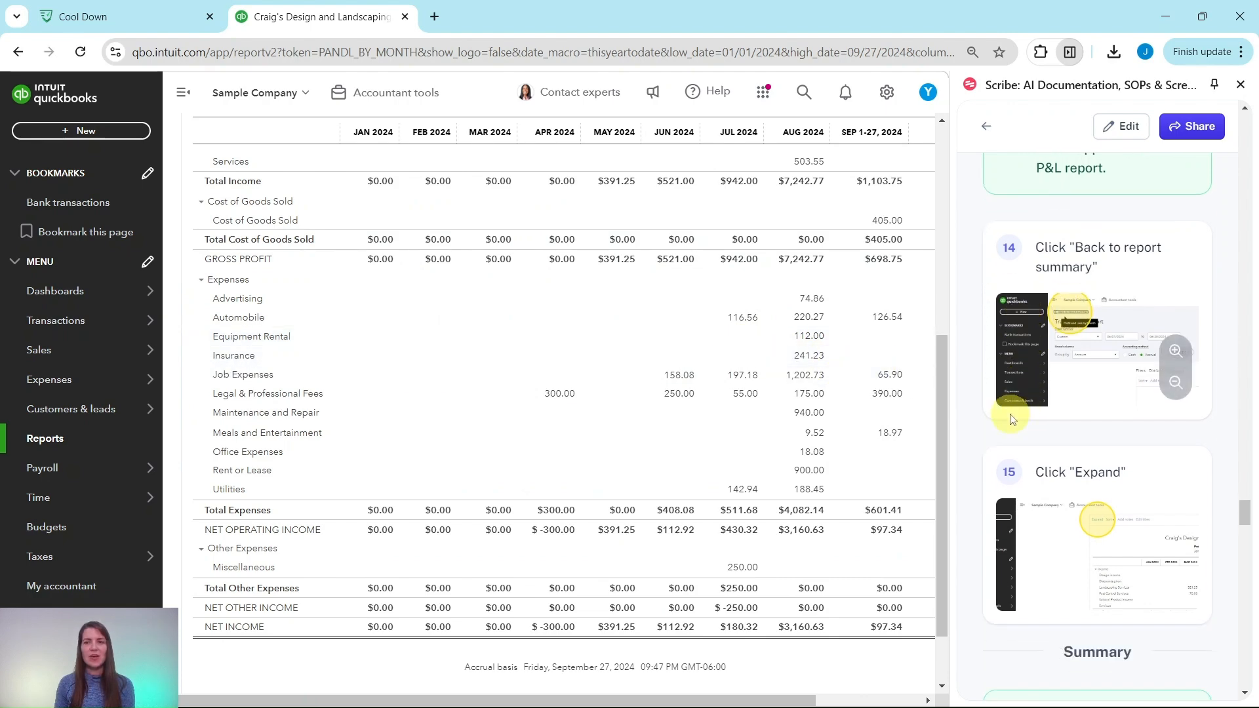
pyautogui.scroll(6, 340, 289)
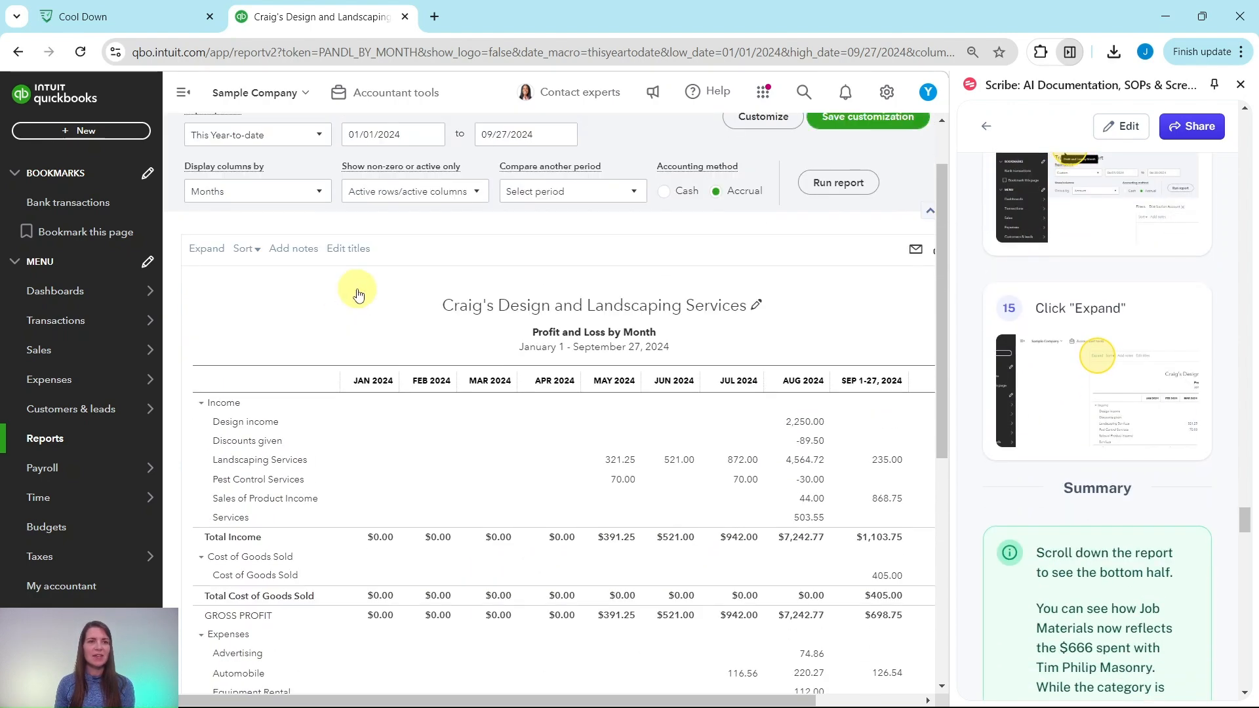
pyautogui.click(207, 249)
pyautogui.scroll(-2, 502, 294)
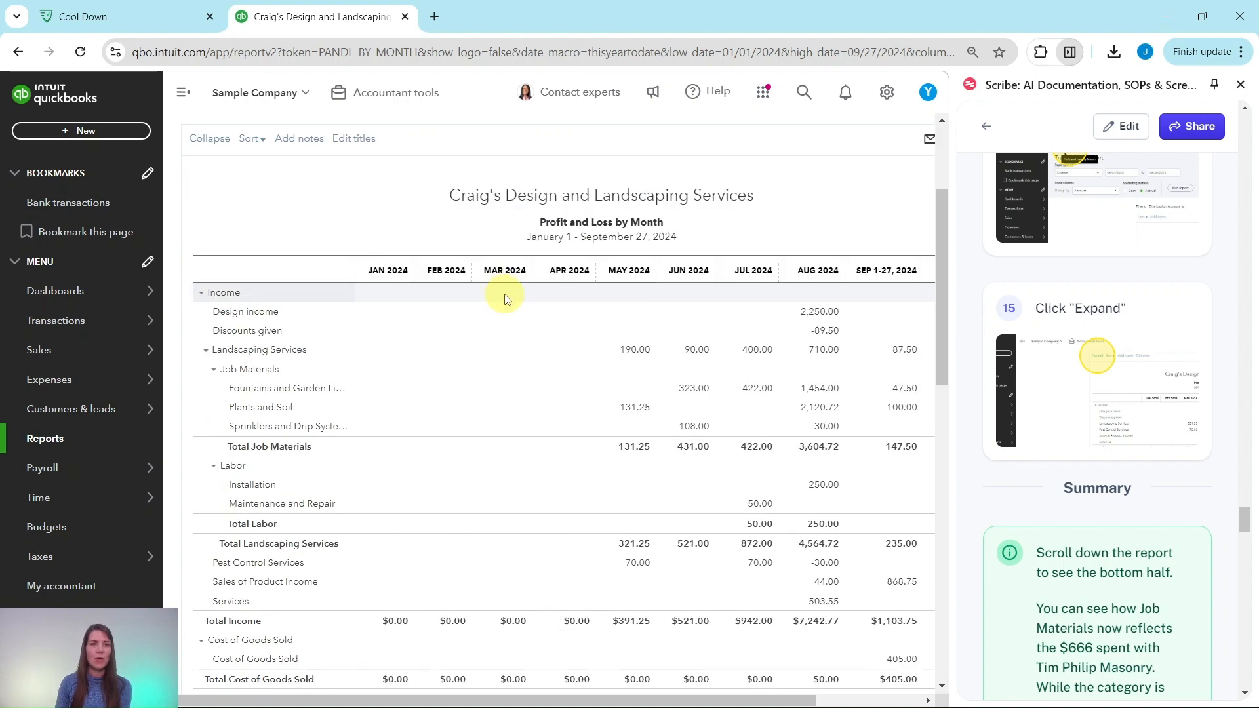
# Read the guide's summary and compare it with the Job Materials, Miscellaneous and Net Income rows of the expanded report
pyautogui.scroll(-5, 1039, 457)
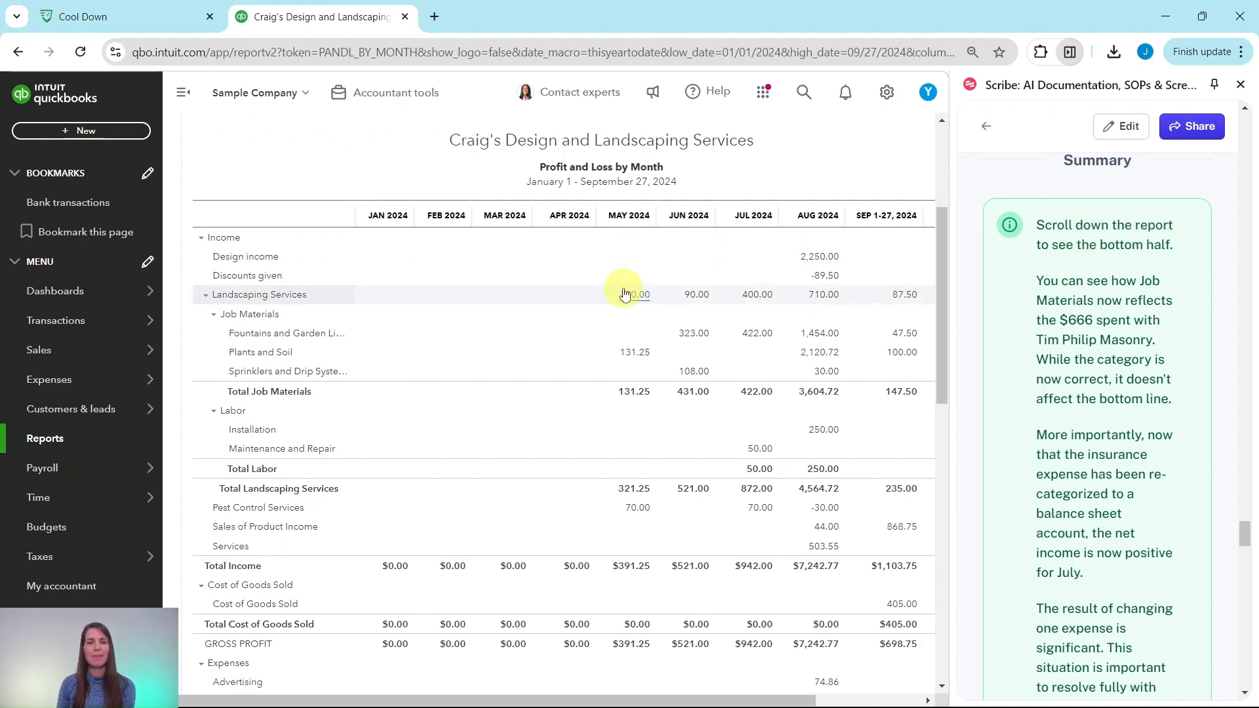
pyautogui.scroll(-8, 627, 287)
pyautogui.scroll(-5, 626, 287)
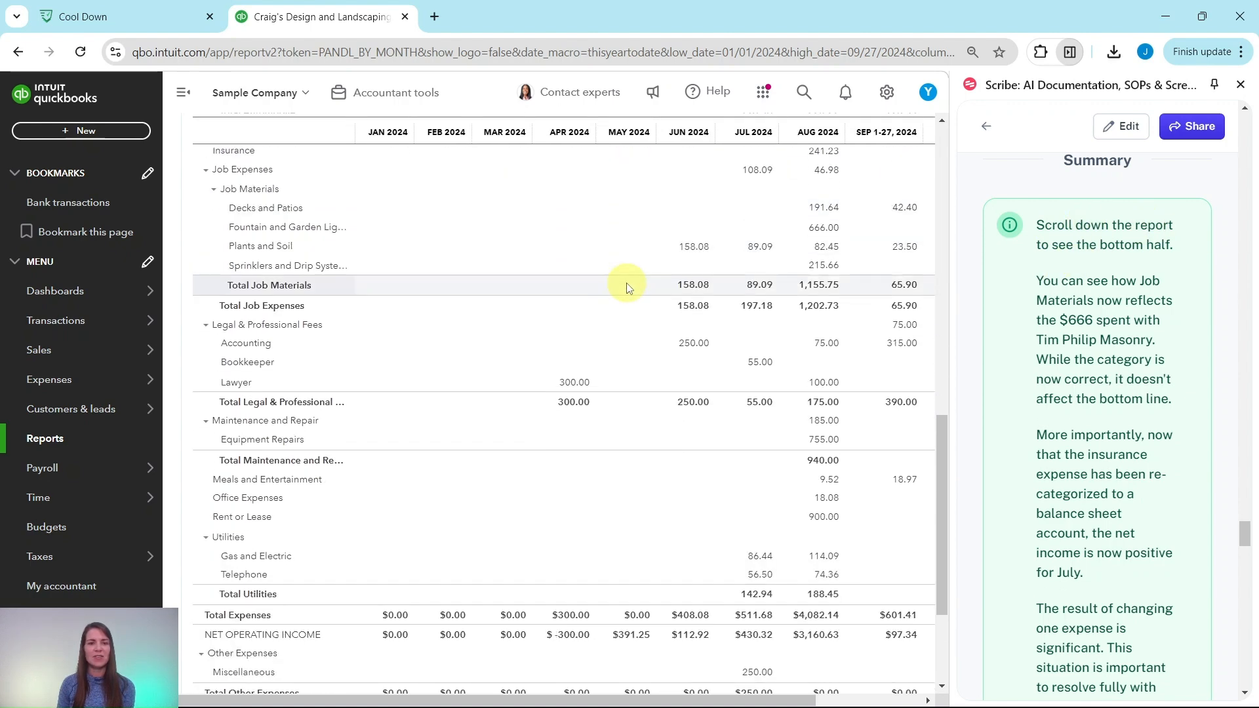
pyautogui.scroll(1, 626, 287)
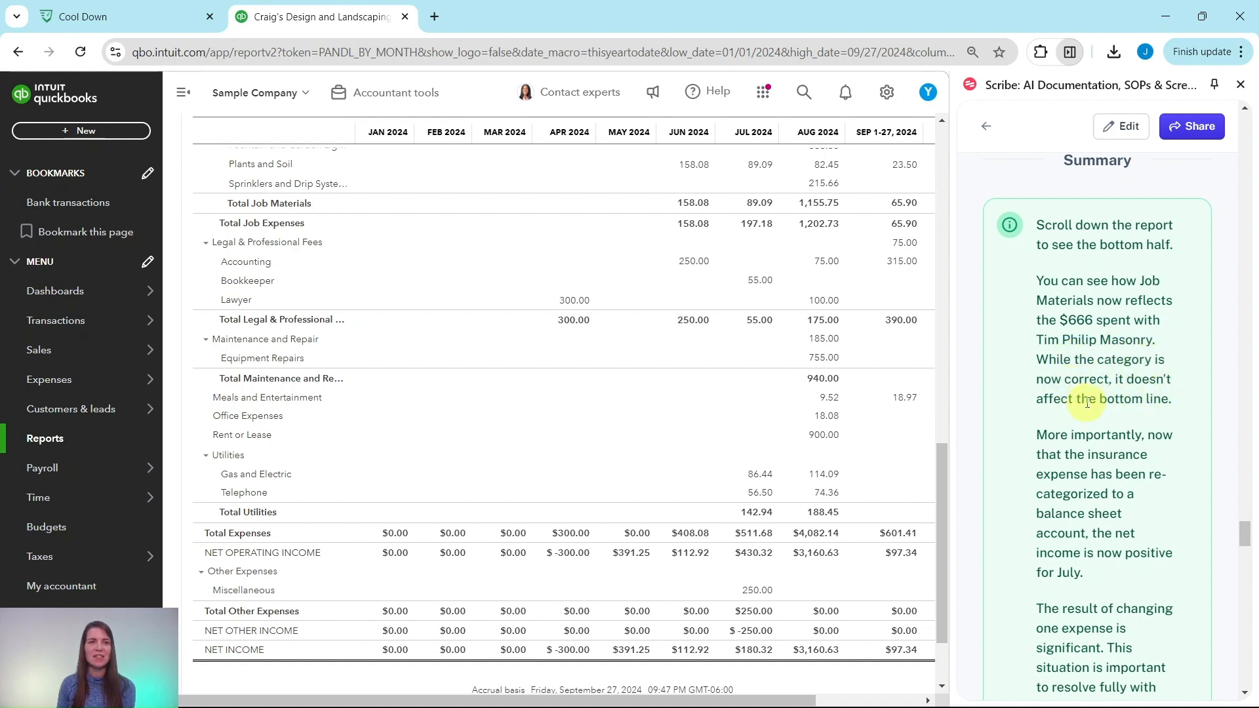
pyautogui.scroll(3, 377, 393)
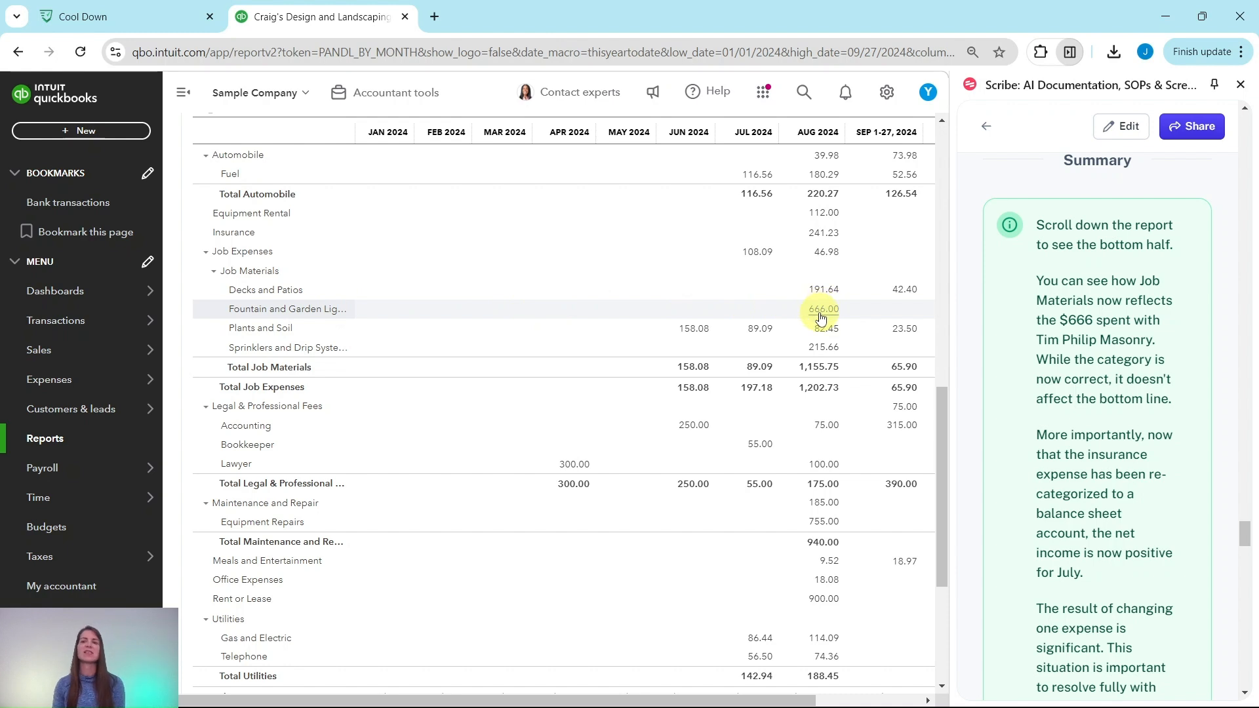
pyautogui.scroll(-3, 1062, 397)
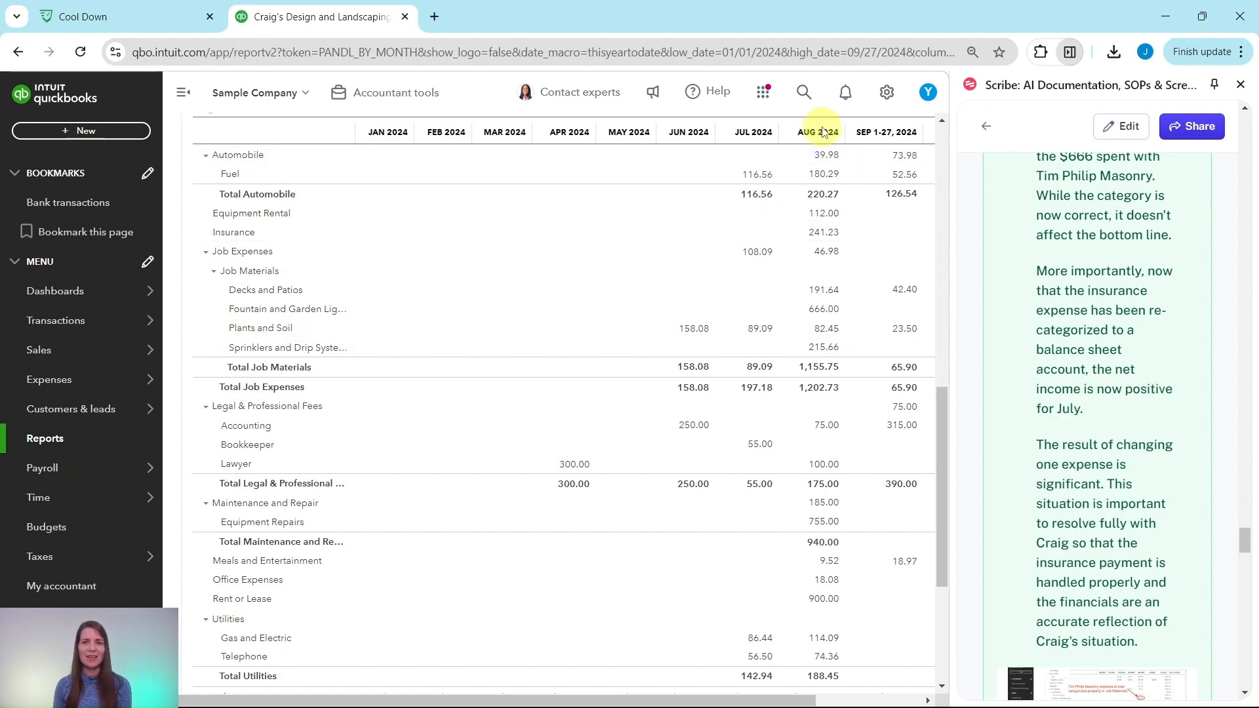
pyautogui.scroll(-1, 831, 384)
pyautogui.scroll(-3, 832, 384)
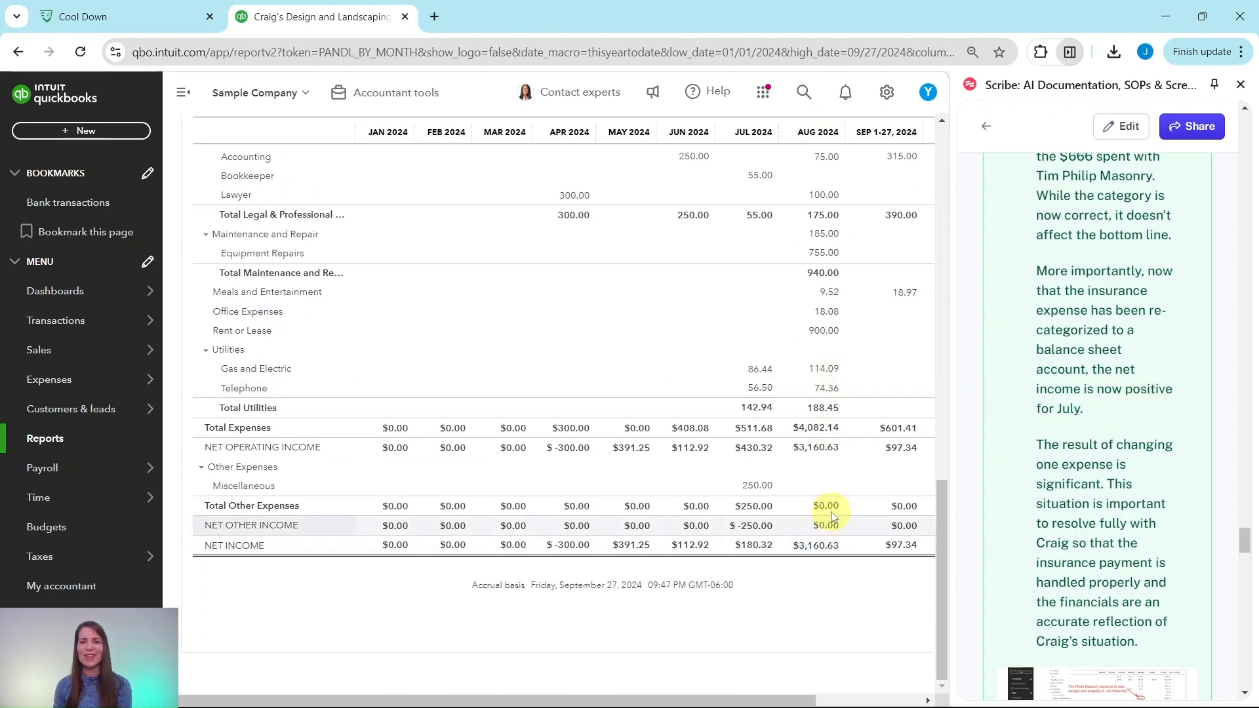
pyautogui.scroll(-1, 1146, 401)
pyautogui.scroll(-1, 1146, 401)
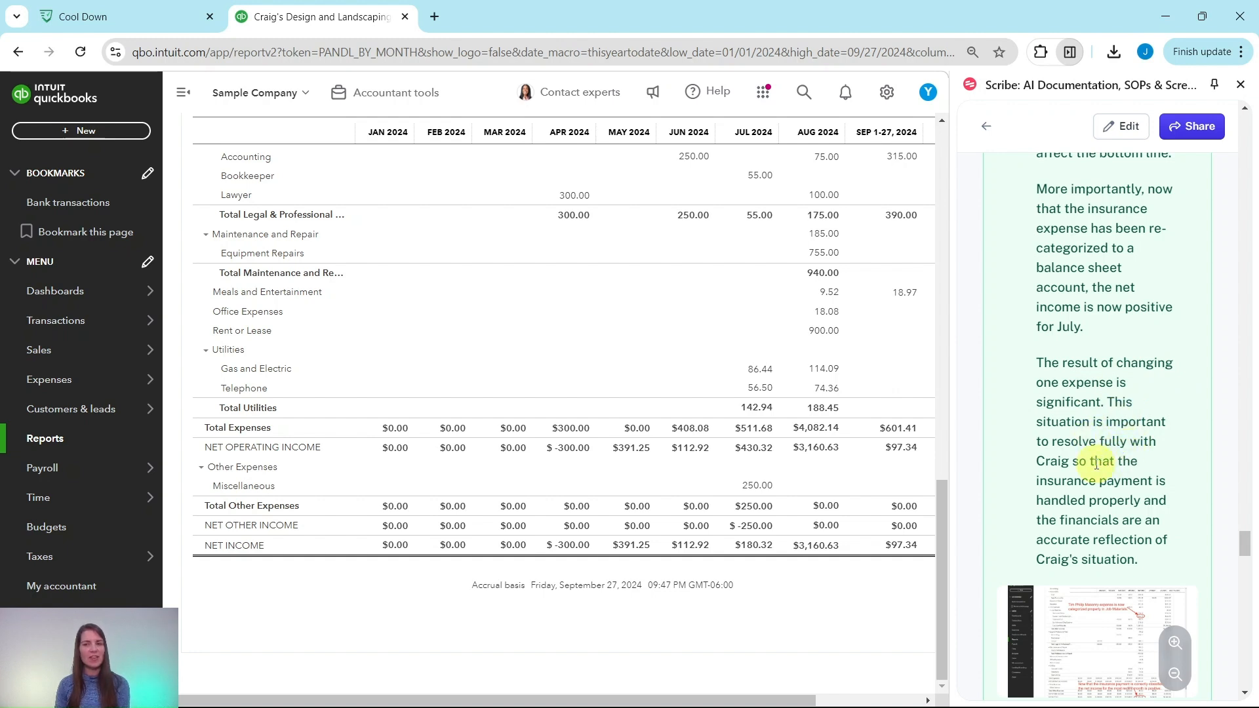
pyautogui.scroll(-1, 1098, 464)
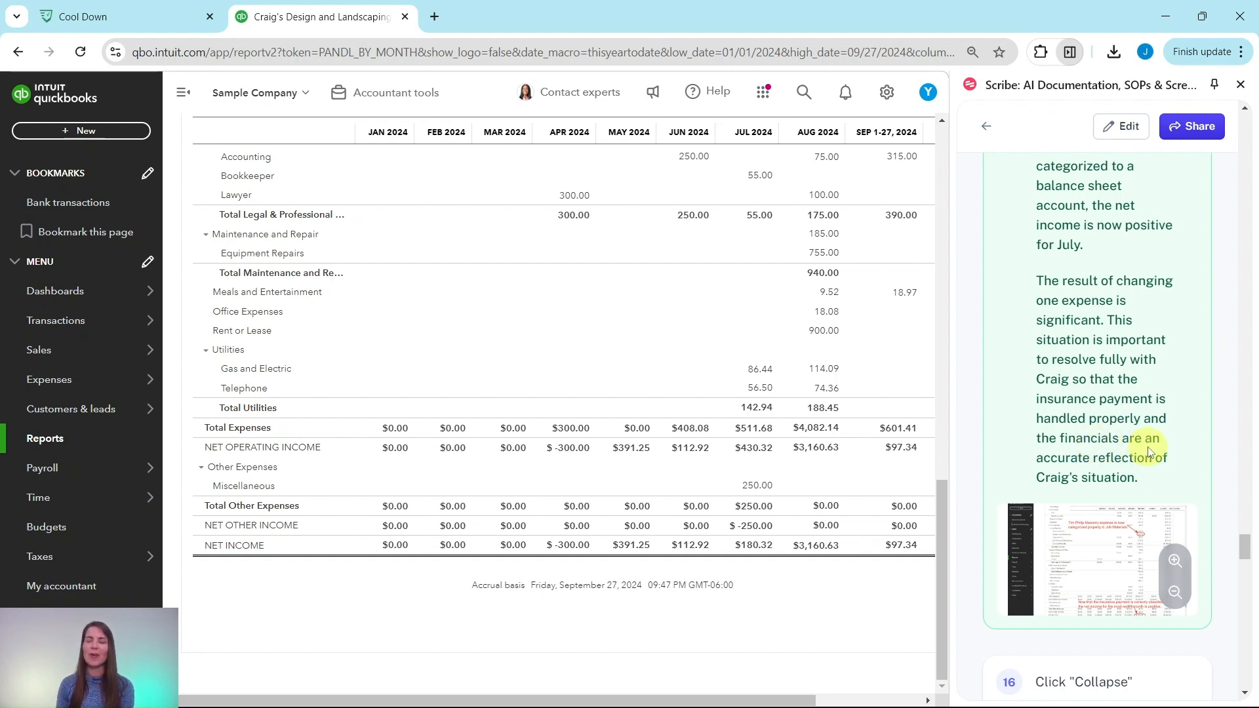
# Collapse the Profit and Loss by Month report to its main account rows, as the guide's step 16 instructs
pyautogui.scroll(-6, 1148, 452)
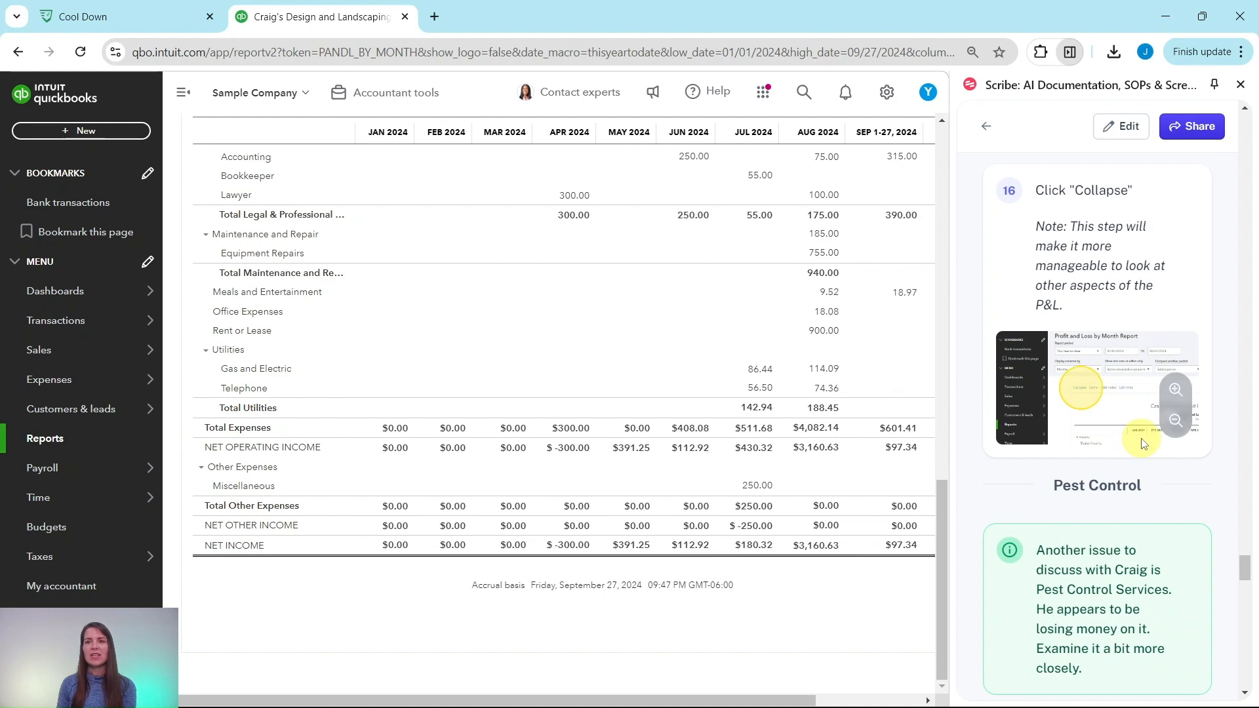
pyautogui.scroll(10, 393, 279)
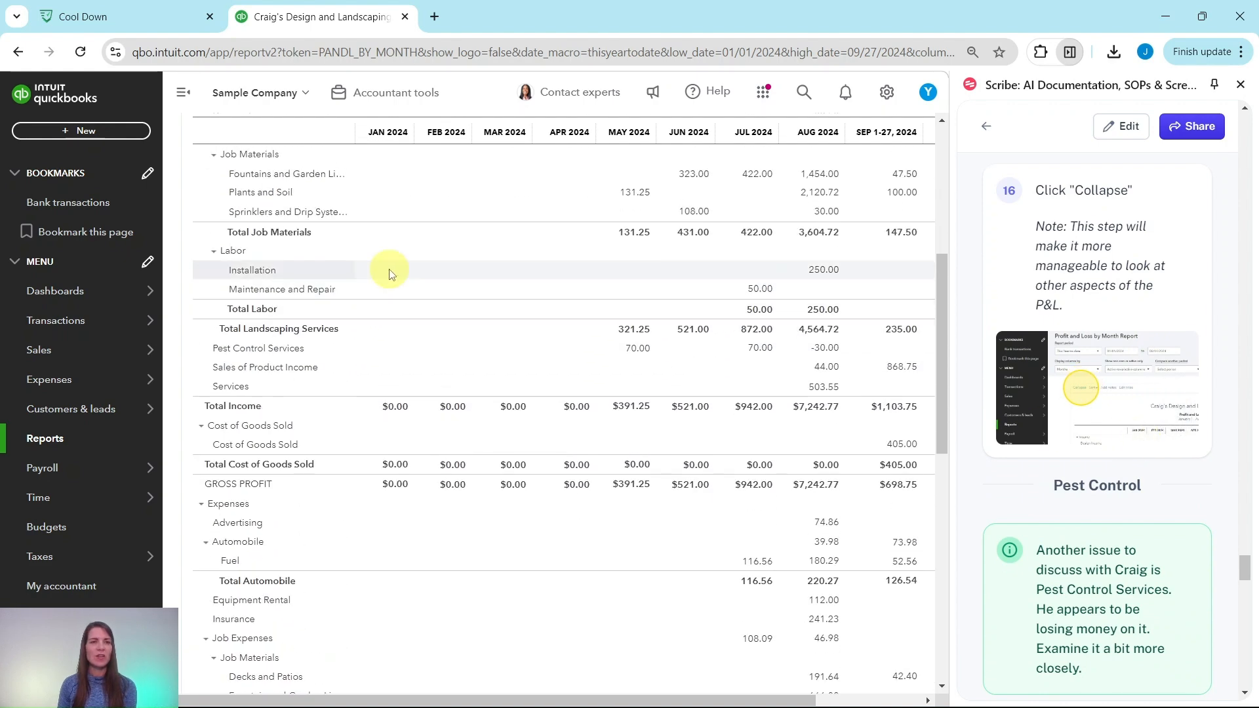
pyautogui.scroll(5, 392, 278)
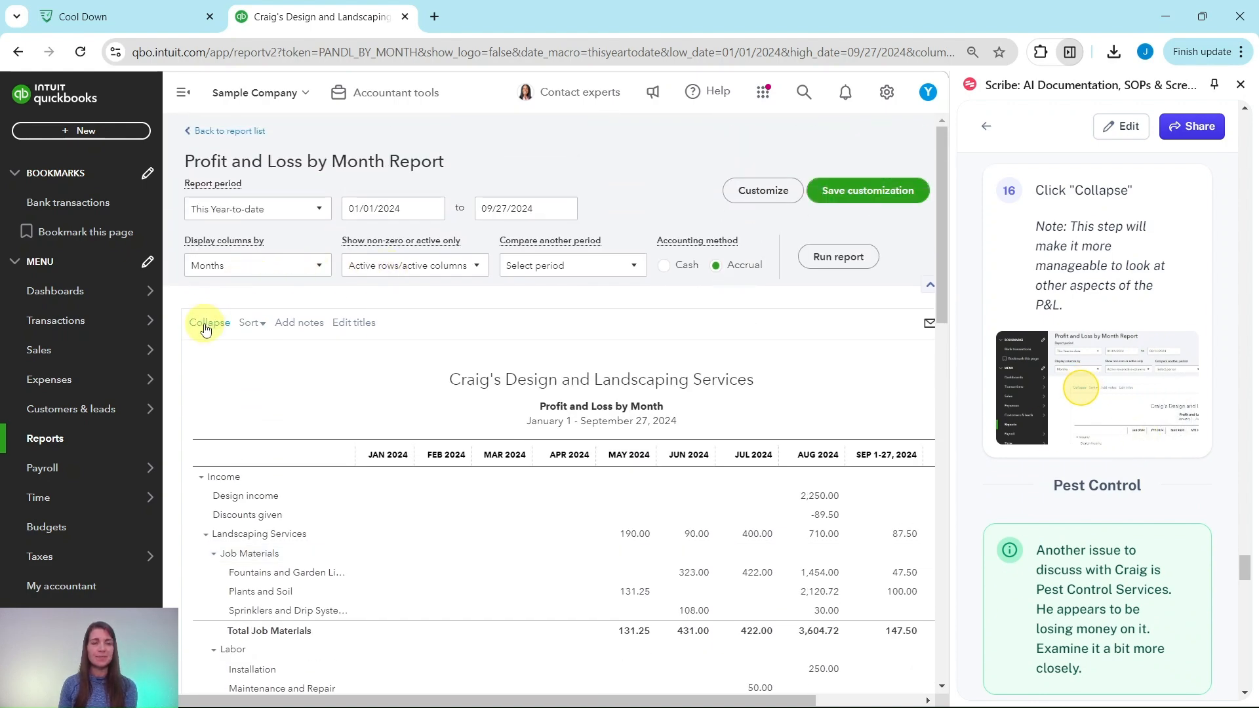
pyautogui.click(205, 323)
pyautogui.scroll(-3, 197, 329)
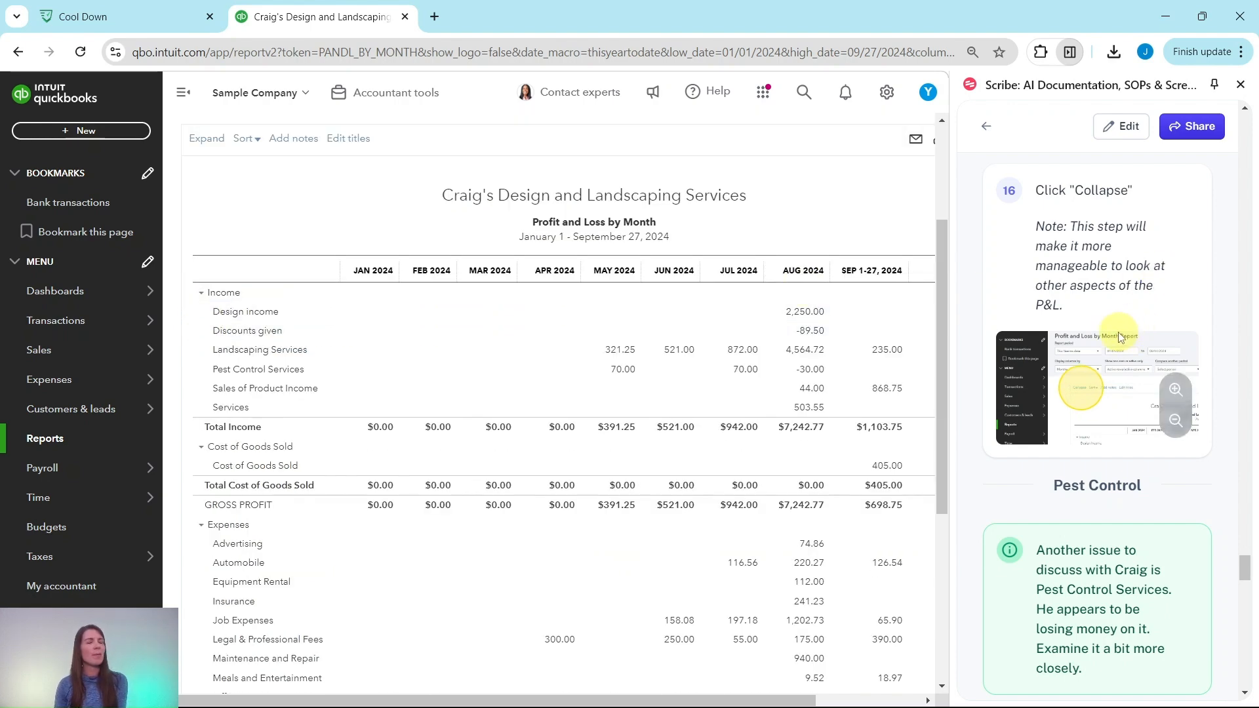
# Open the transactions behind the August 2024 Pest Control Services amount and switch the Transaction Report to classic view
pyautogui.scroll(-4, 1115, 321)
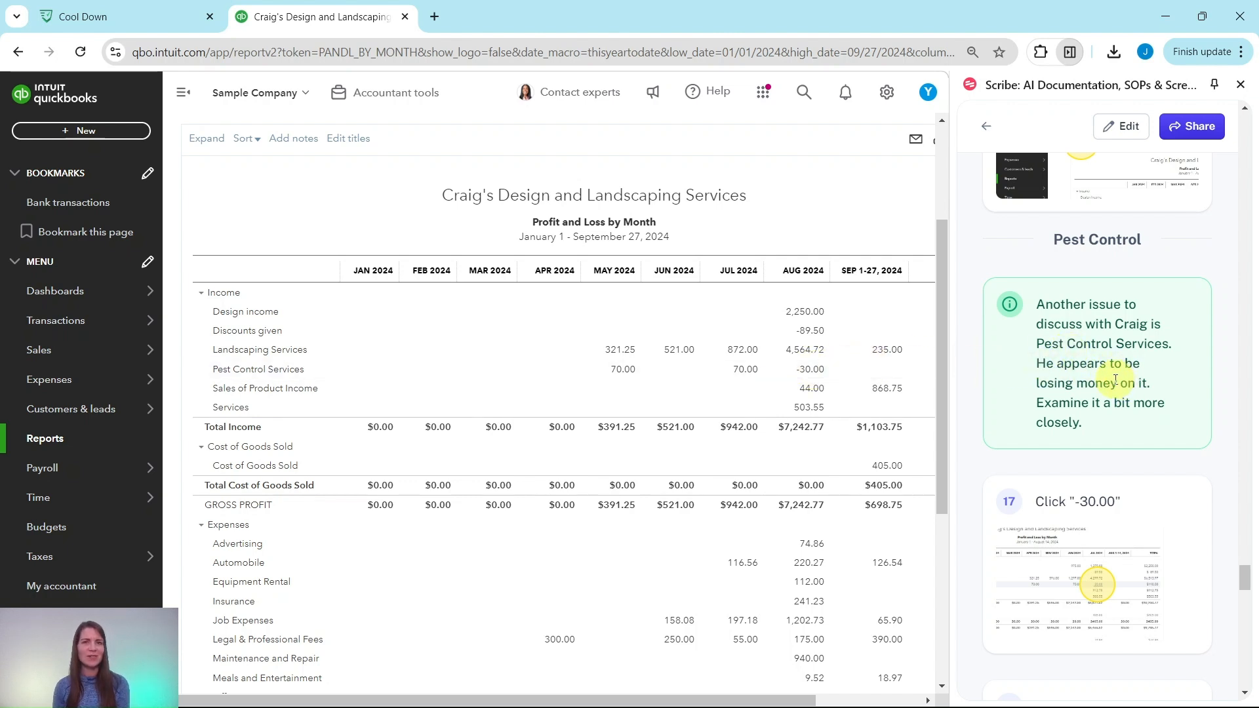
pyautogui.scroll(-3, 1116, 379)
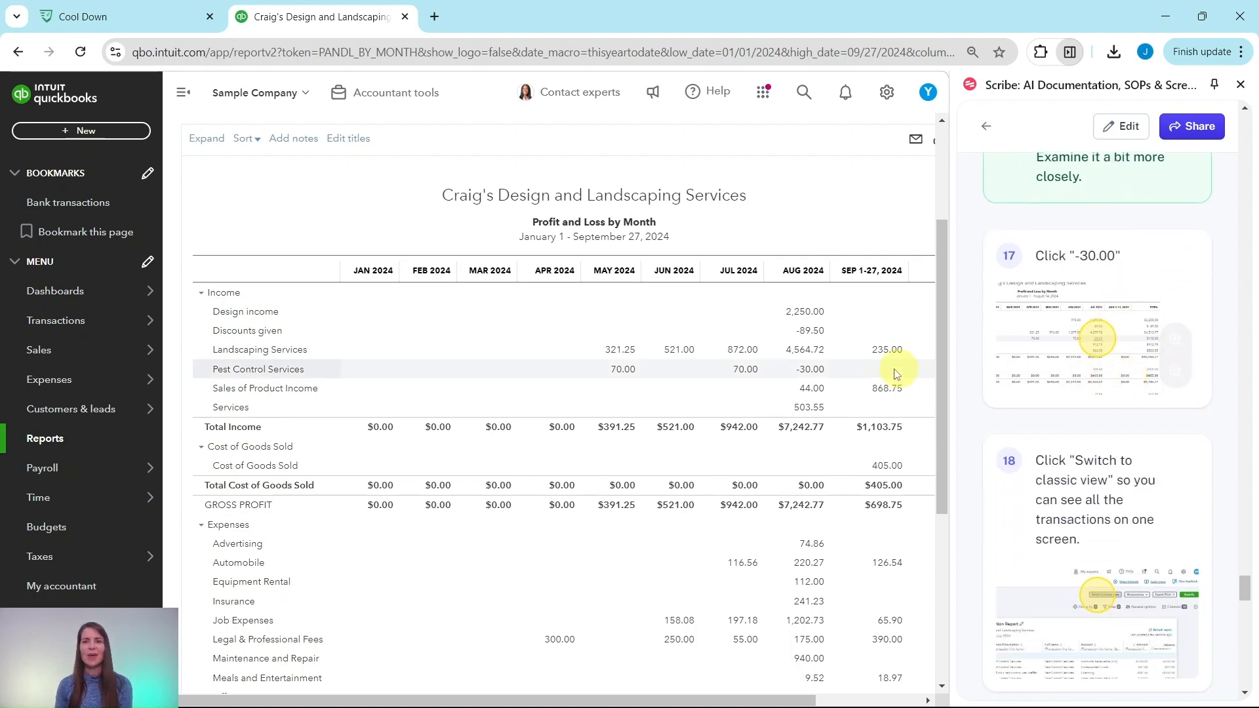
pyautogui.click(811, 371)
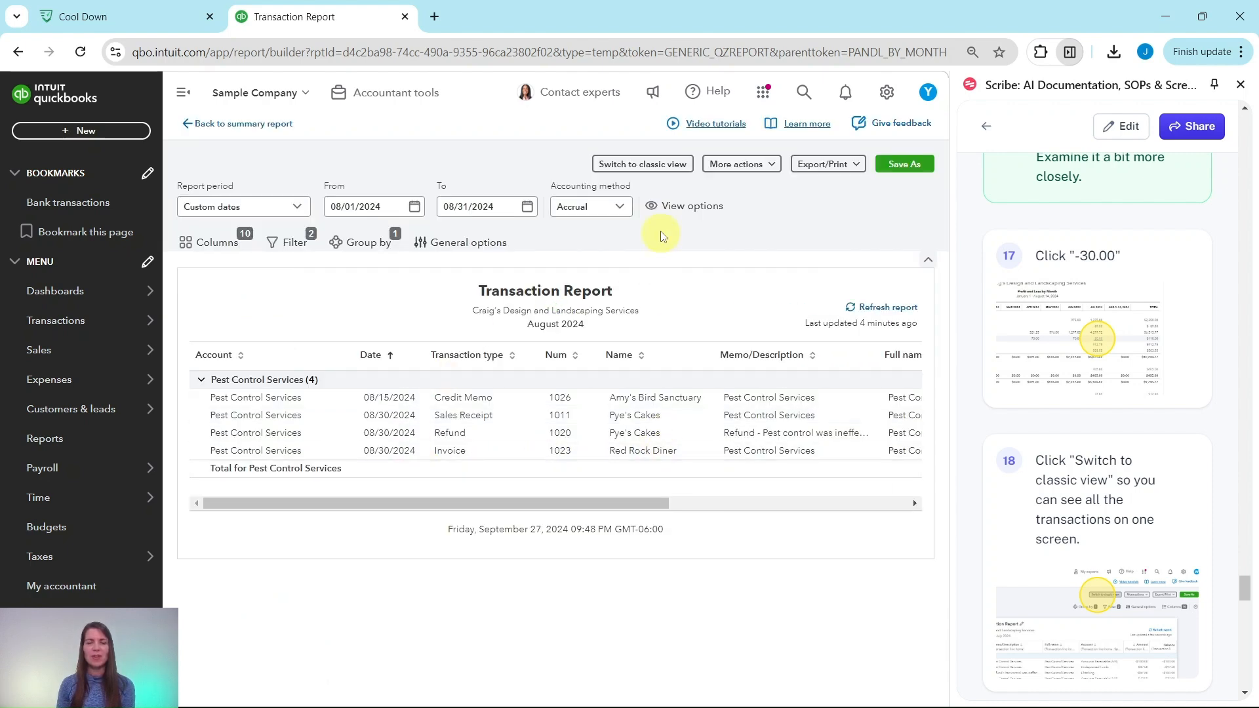
pyautogui.click(653, 164)
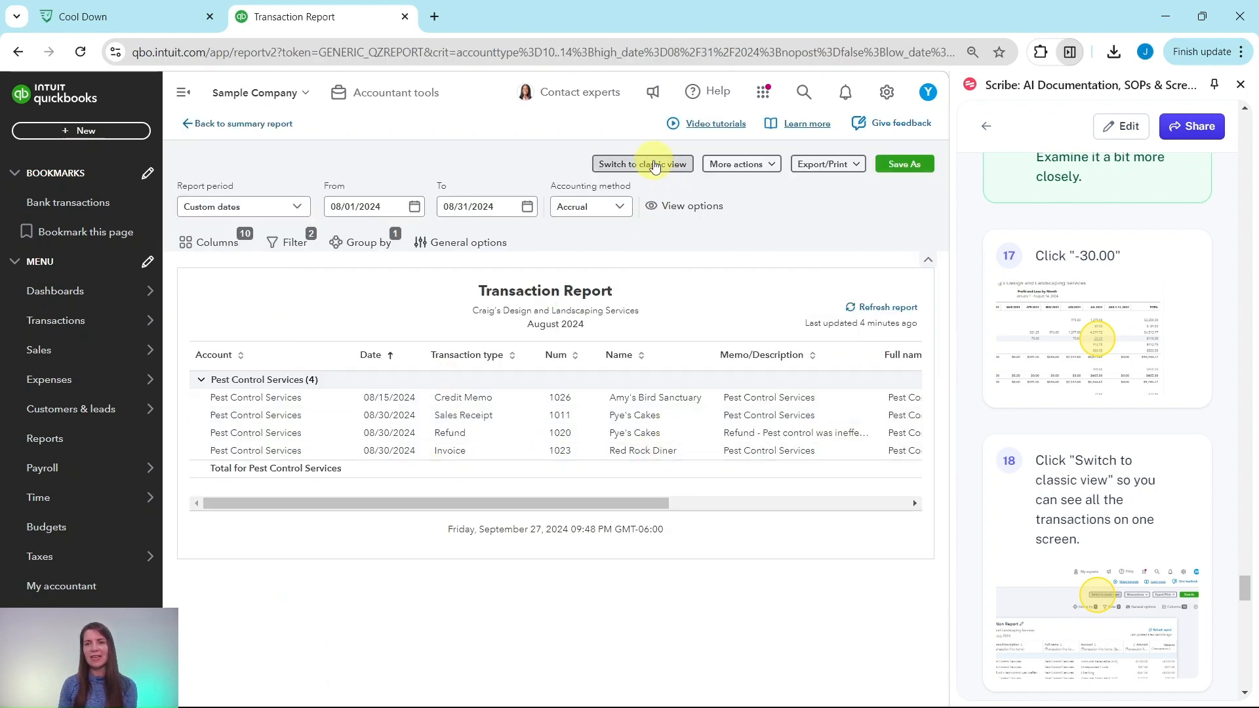
# Read the guide's notes on Pest Control Services and examine the names, memos and amounts of the August transactions
pyautogui.scroll(-5, 1107, 360)
pyautogui.scroll(-2, 1107, 359)
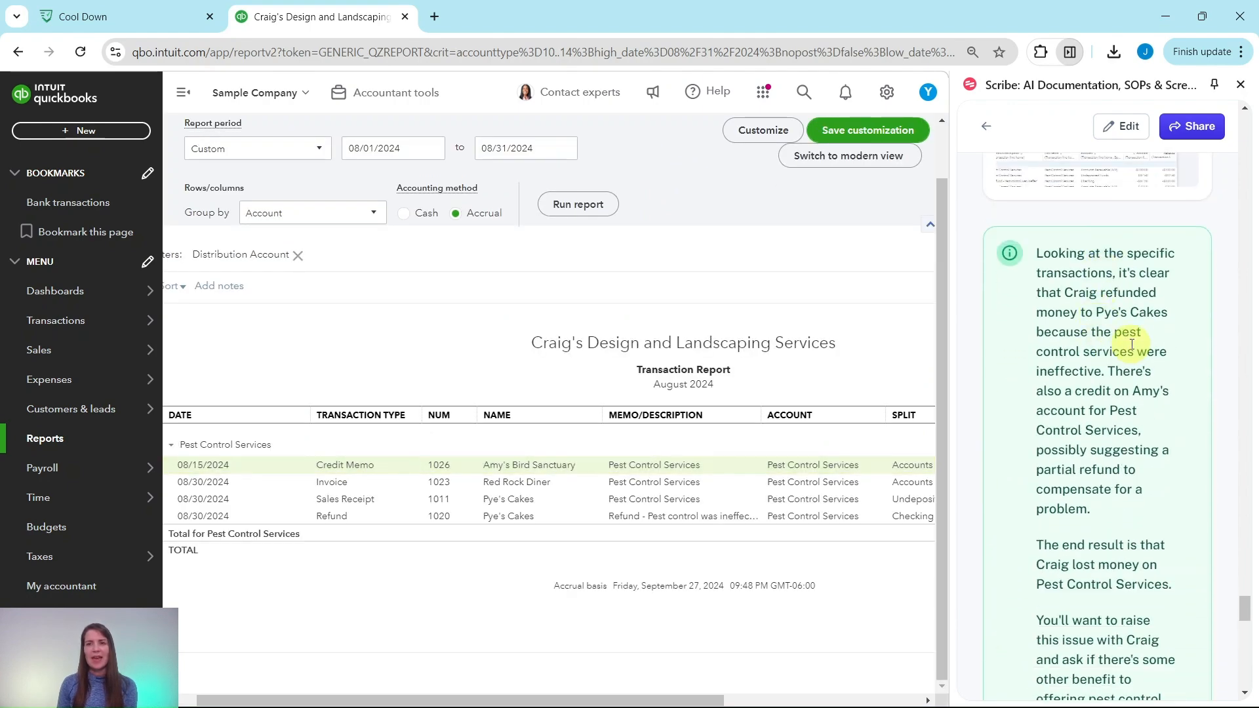
pyautogui.moveTo(718, 700); pyautogui.dragTo(944, 697)
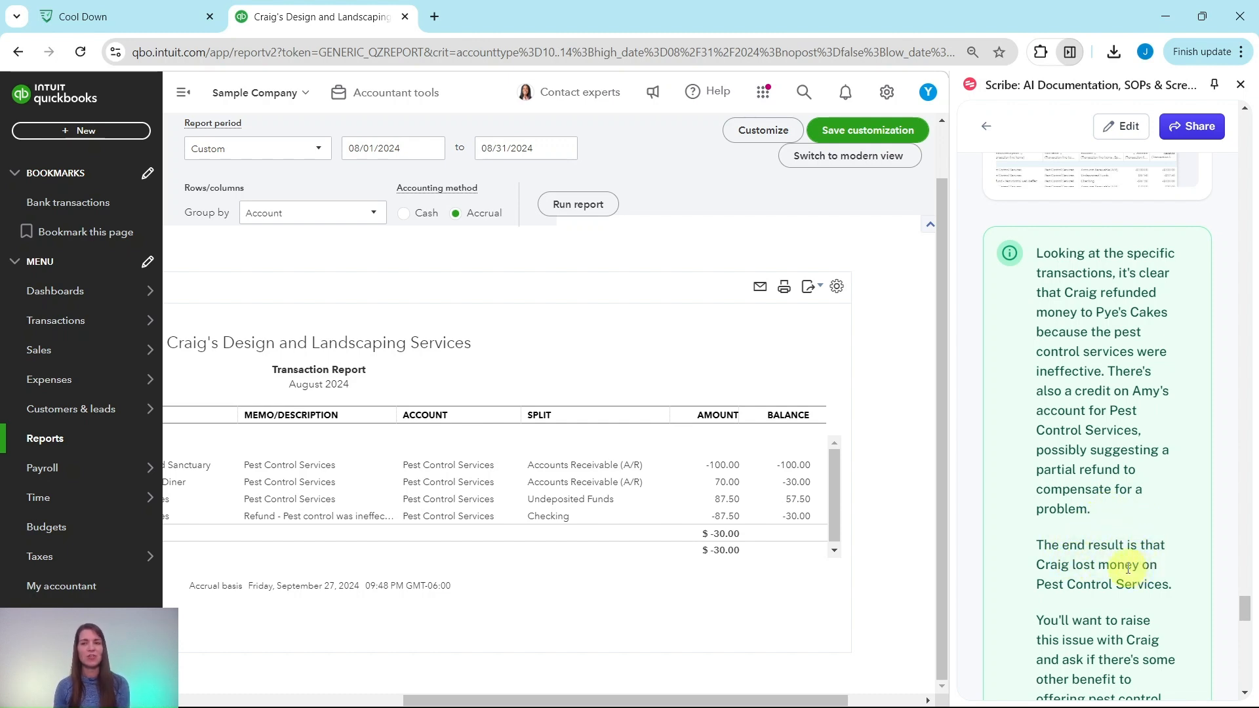
pyautogui.scroll(-1, 1129, 568)
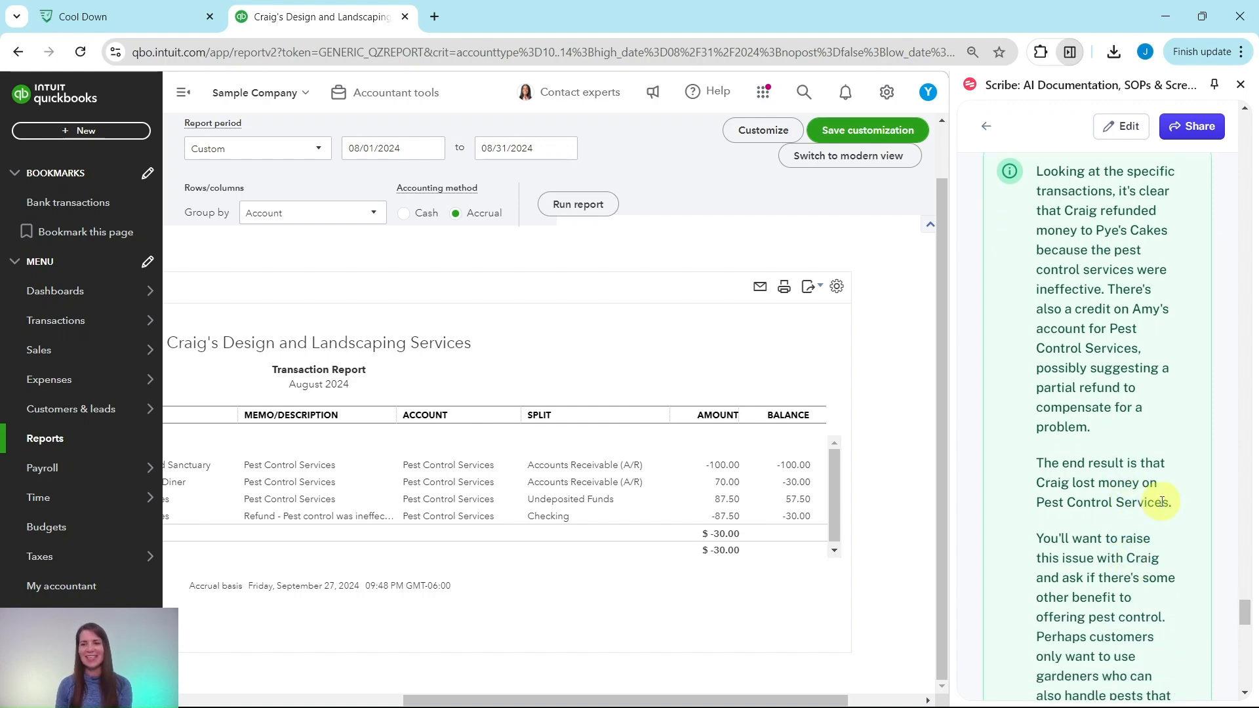
pyautogui.scroll(-3, 1154, 501)
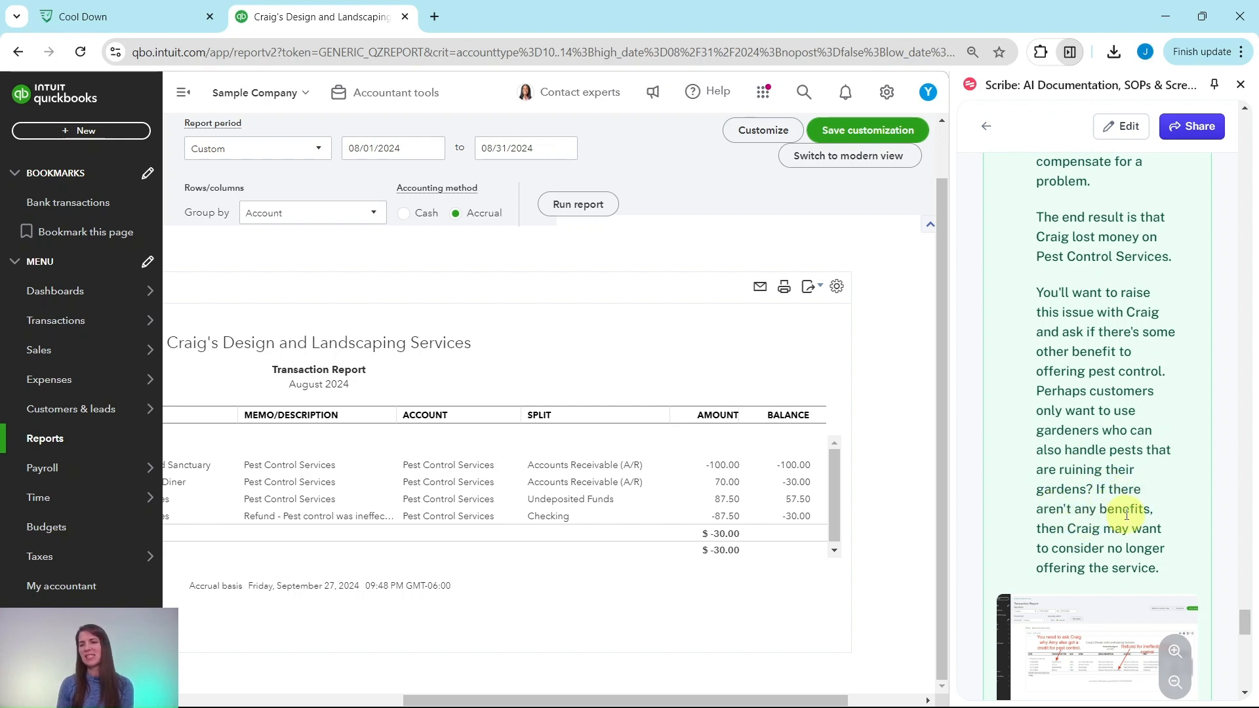
pyautogui.scroll(-5, 1125, 514)
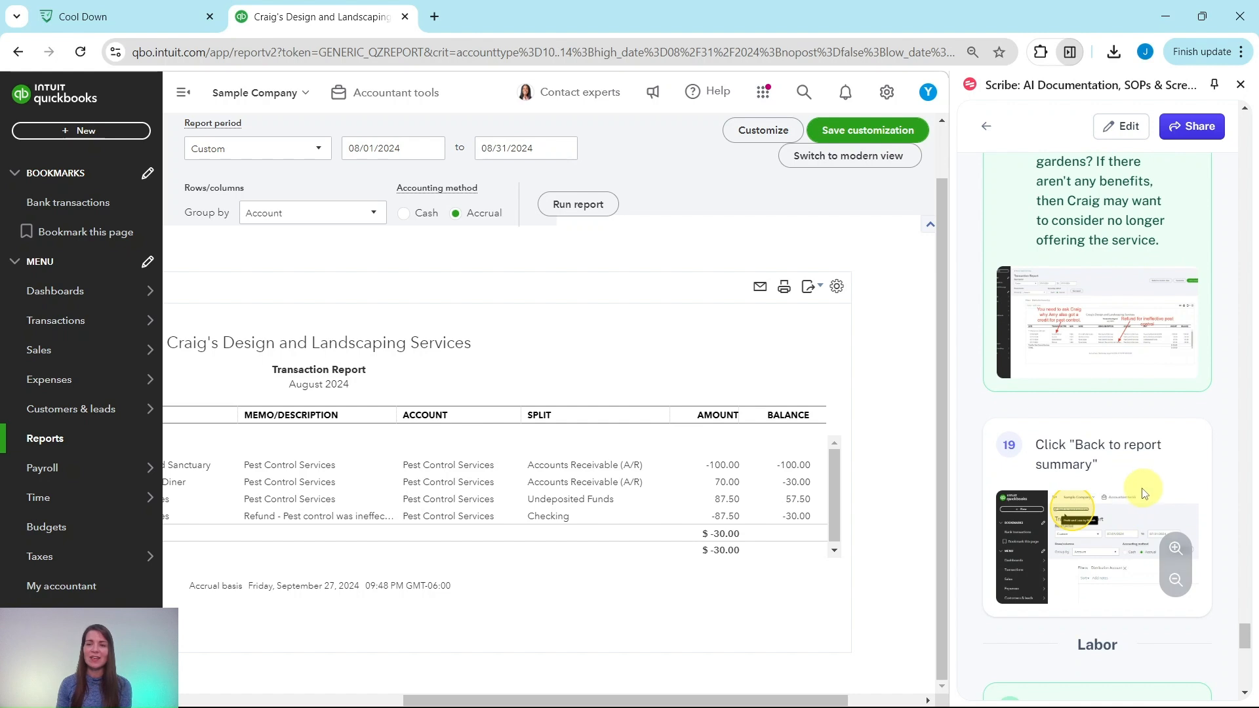
pyautogui.moveTo(804, 697); pyautogui.dragTo(610, 700)
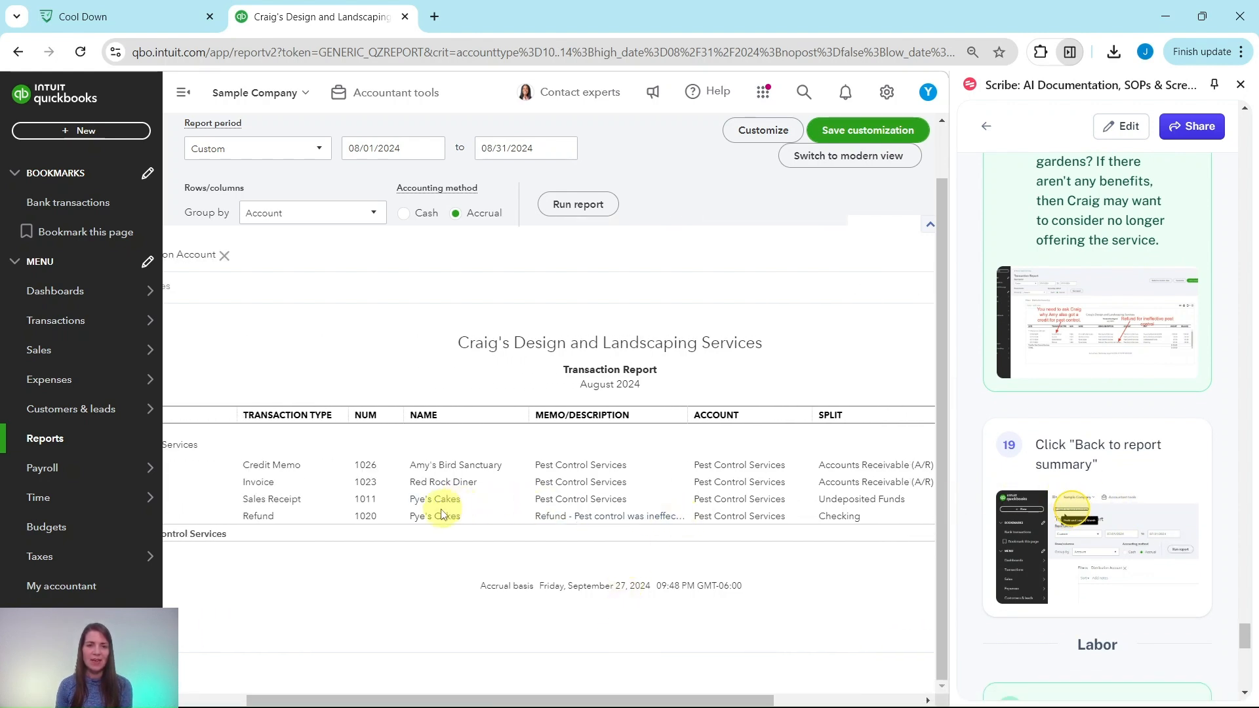
pyautogui.moveTo(682, 699); pyautogui.dragTo(893, 688)
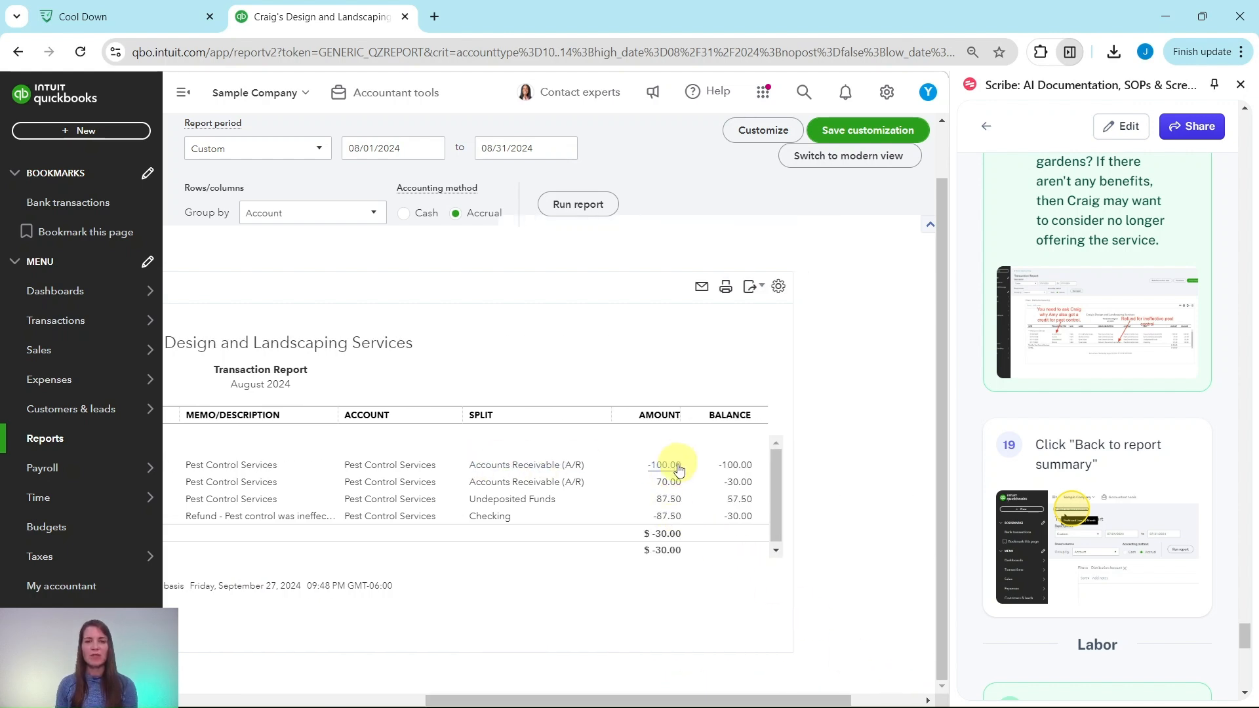
# Go back from the Pest Control Services transactions to the Profit and Loss by Month report summary
pyautogui.moveTo(801, 696); pyautogui.dragTo(686, 700)
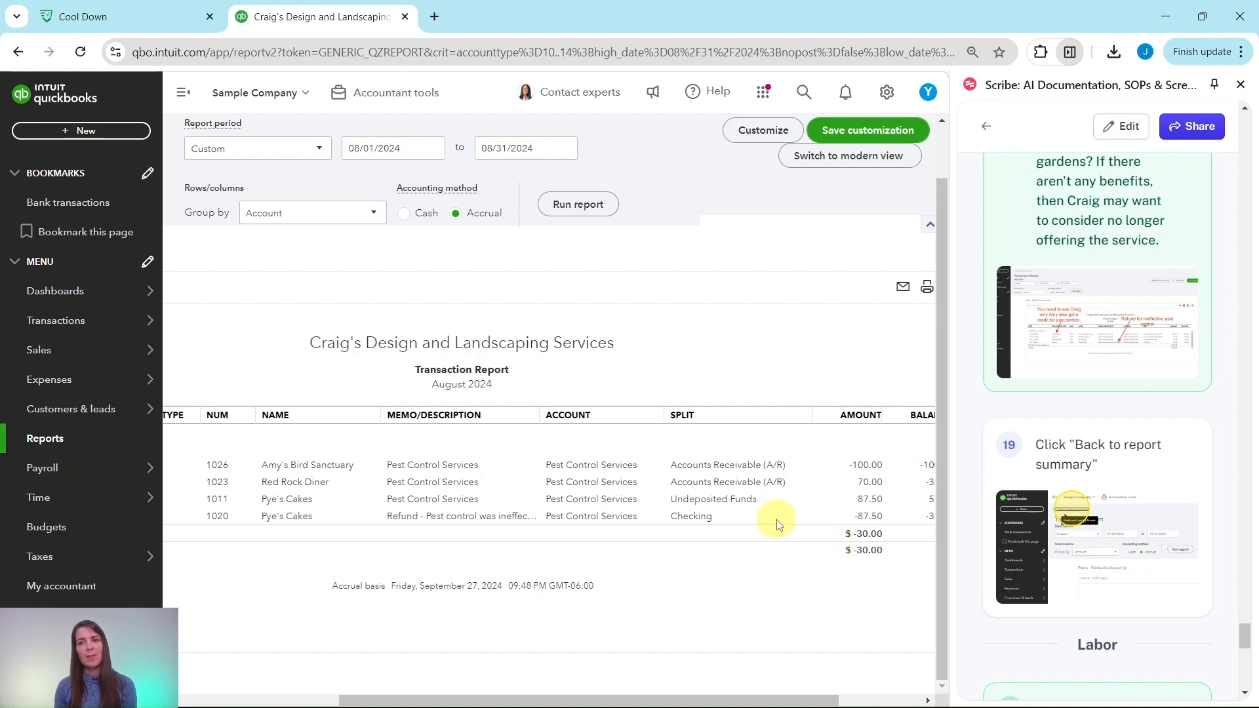
pyautogui.scroll(1, 319, 292)
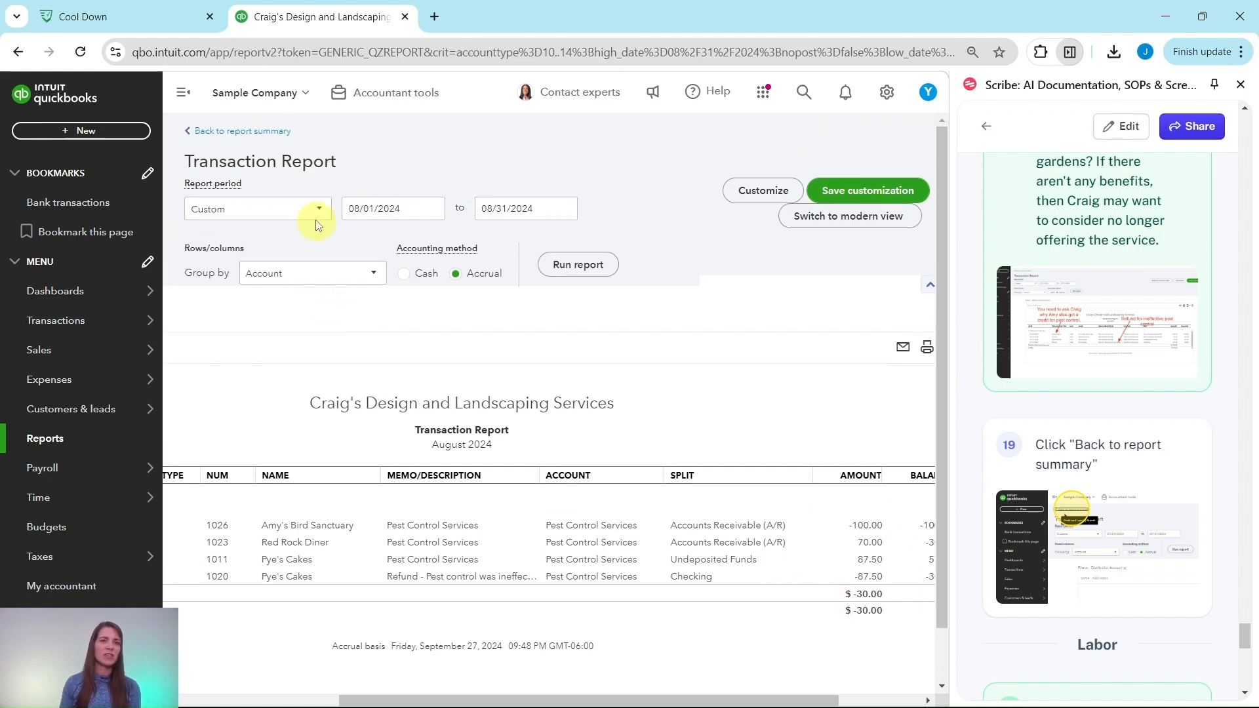
pyautogui.click(237, 133)
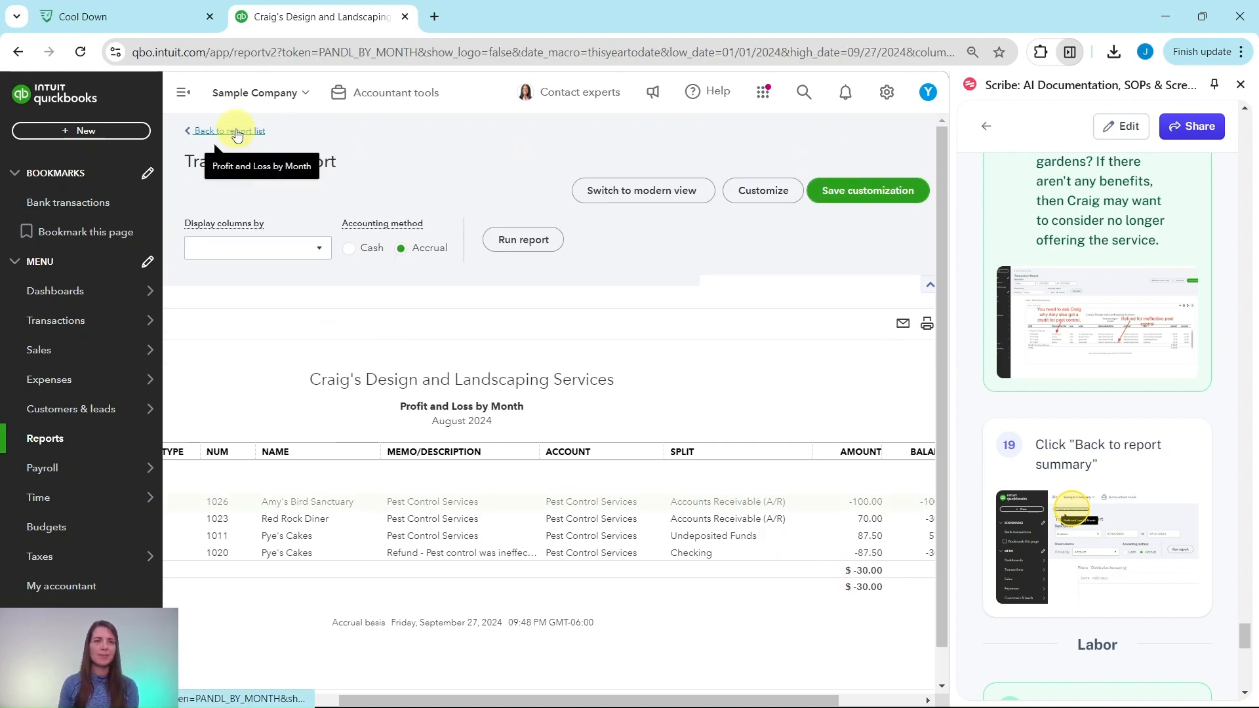
# Read the guide's Labor notes and examine the Cost of Goods Sold section of the Profit and Loss by Month report for labor expenses
pyautogui.scroll(-7, 1035, 436)
pyautogui.scroll(-3, 1036, 426)
pyautogui.scroll(5, 1071, 366)
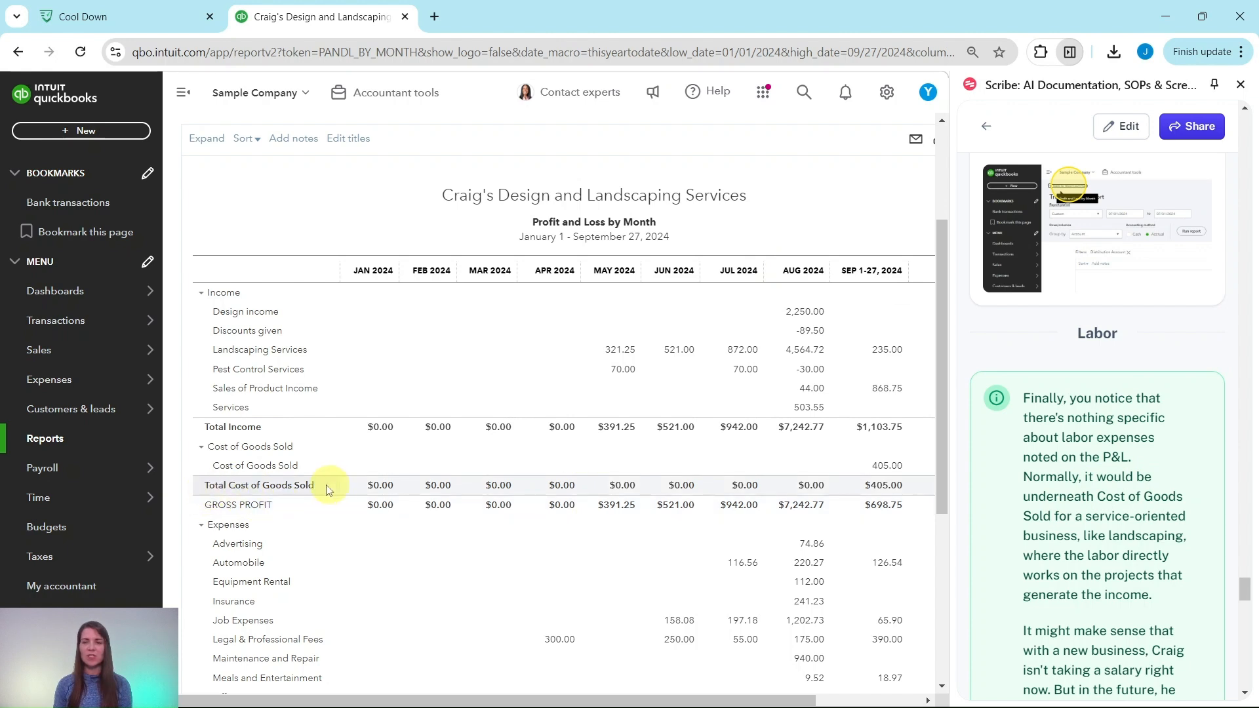
pyautogui.scroll(-3, 1055, 488)
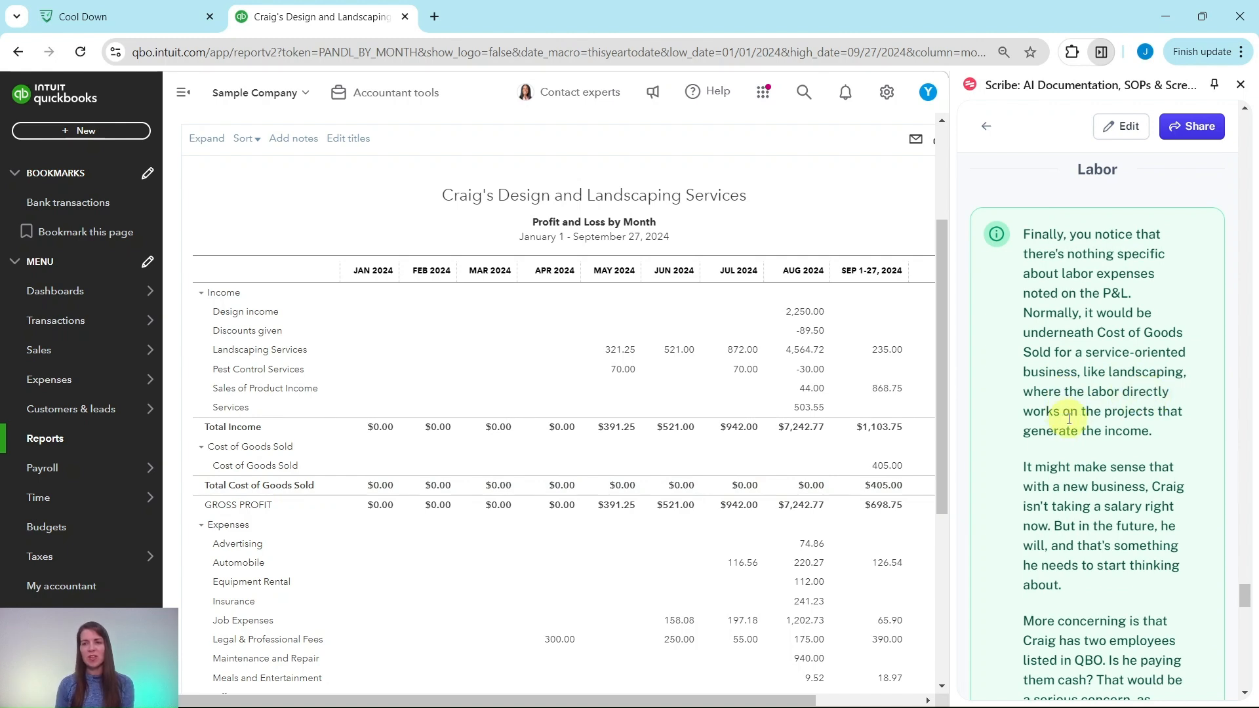
pyautogui.scroll(-3, 1108, 437)
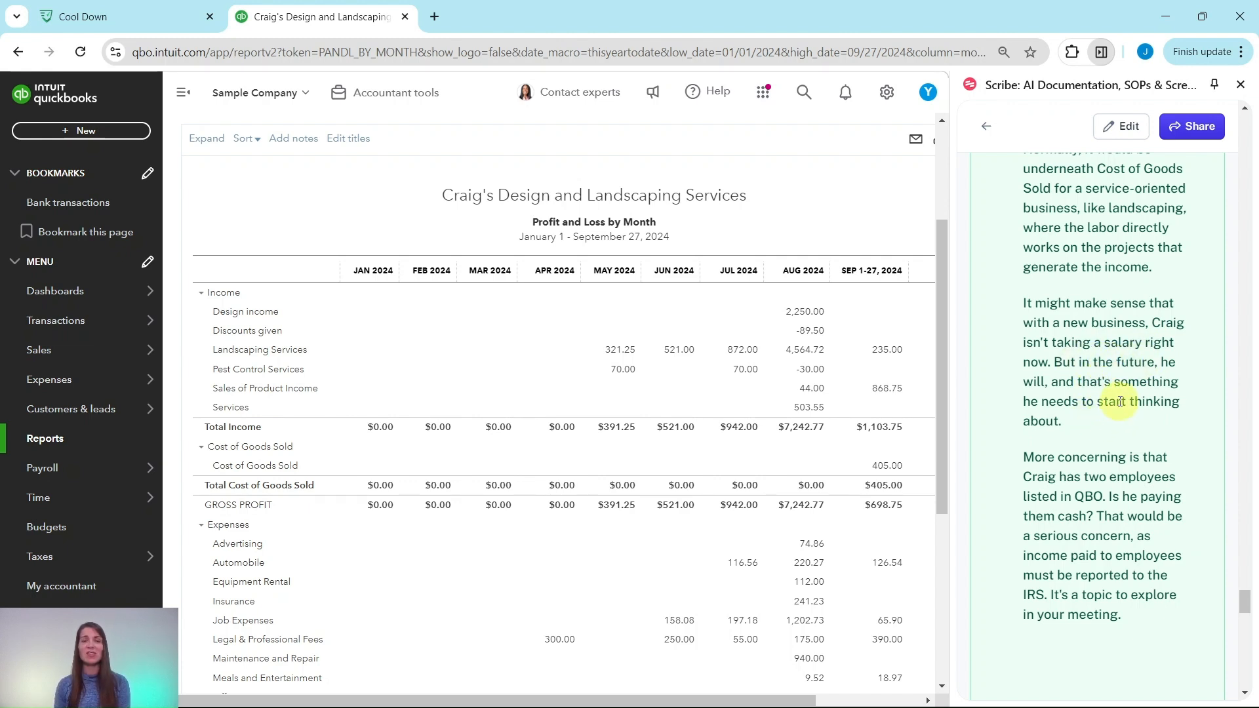
pyautogui.scroll(-4, 1120, 402)
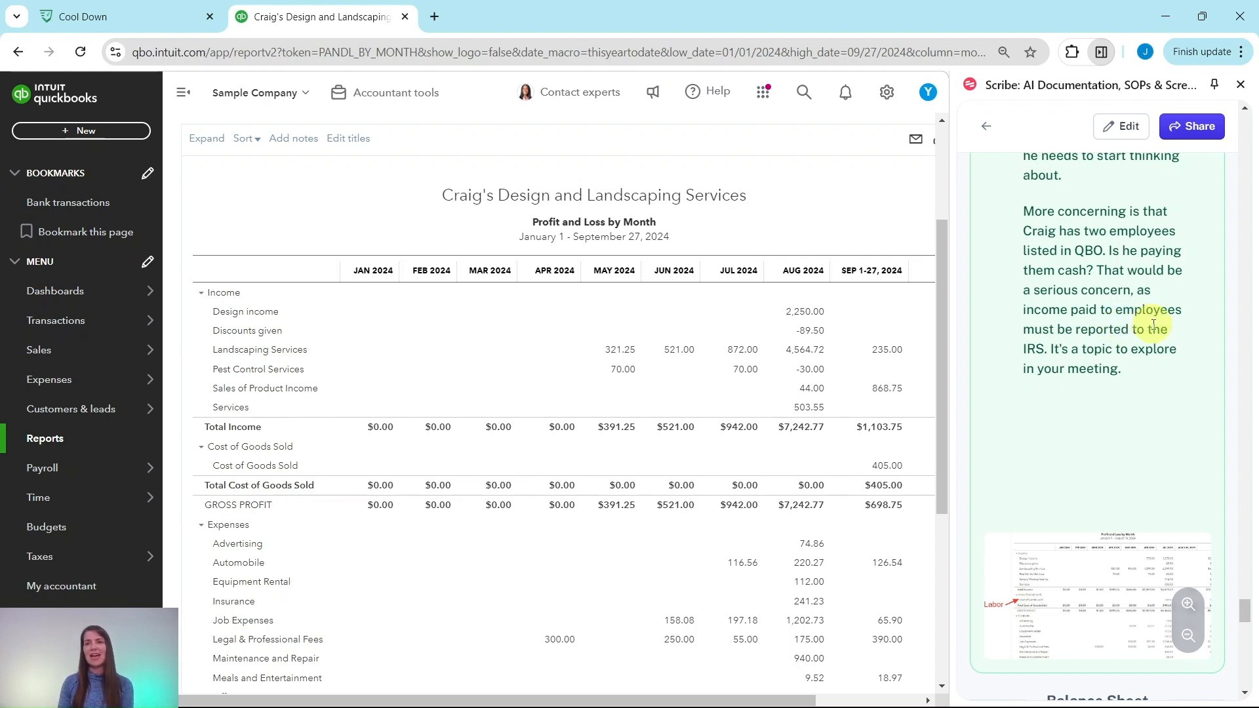
# Return to the report list and open the Balance Sheet report, as the guide's steps 20 and 21 instruct
pyautogui.scroll(-7, 1154, 324)
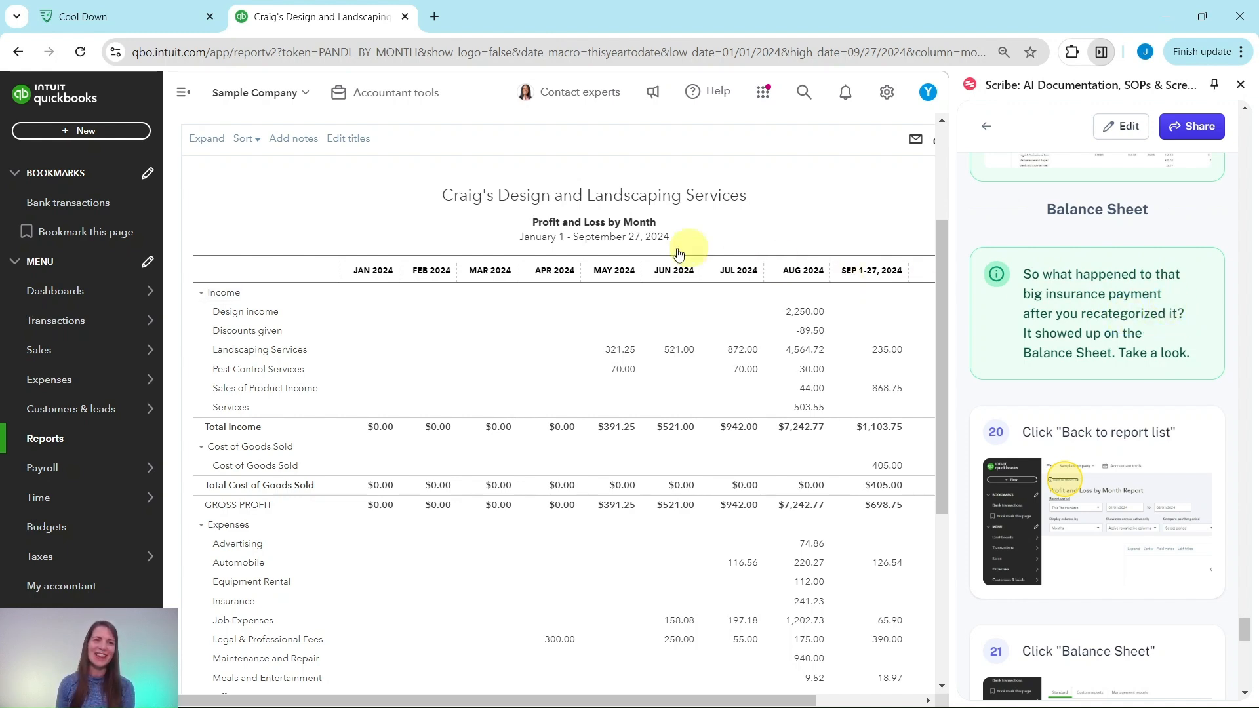
pyautogui.scroll(1, 287, 242)
pyautogui.scroll(3, 286, 242)
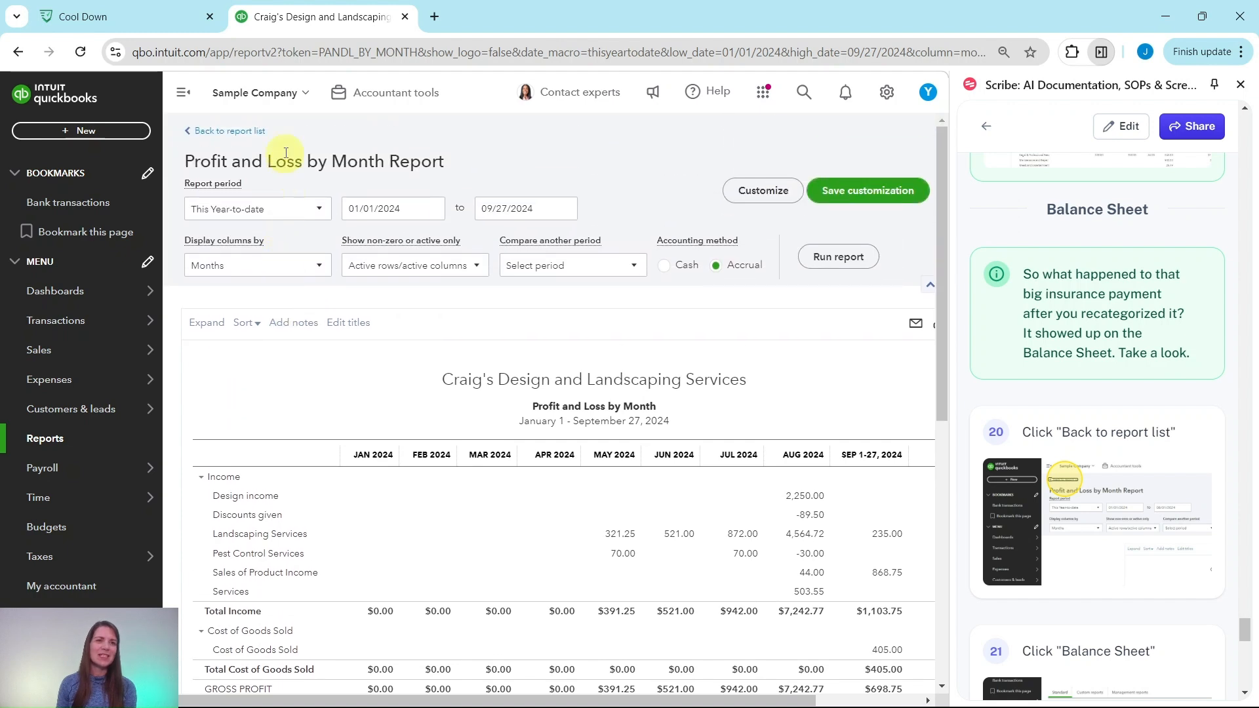
pyautogui.click(215, 132)
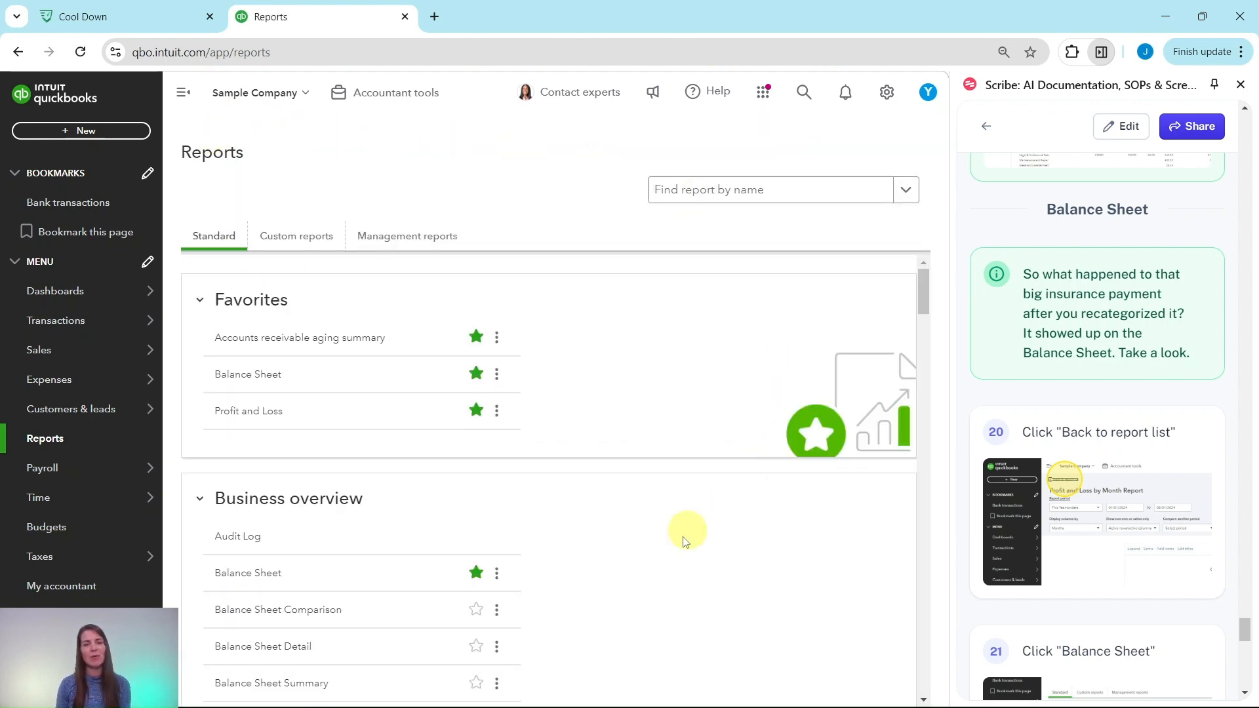
pyautogui.scroll(-1, 1087, 433)
pyautogui.scroll(-5, 1087, 434)
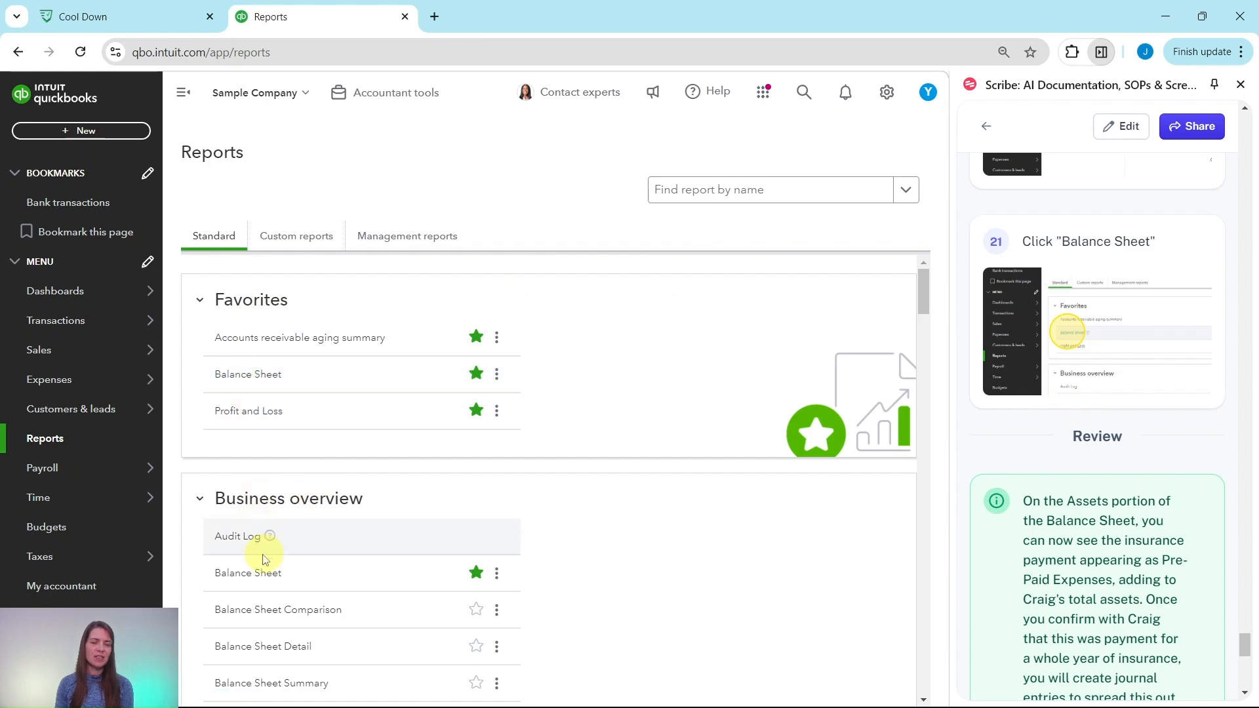
pyautogui.click(248, 375)
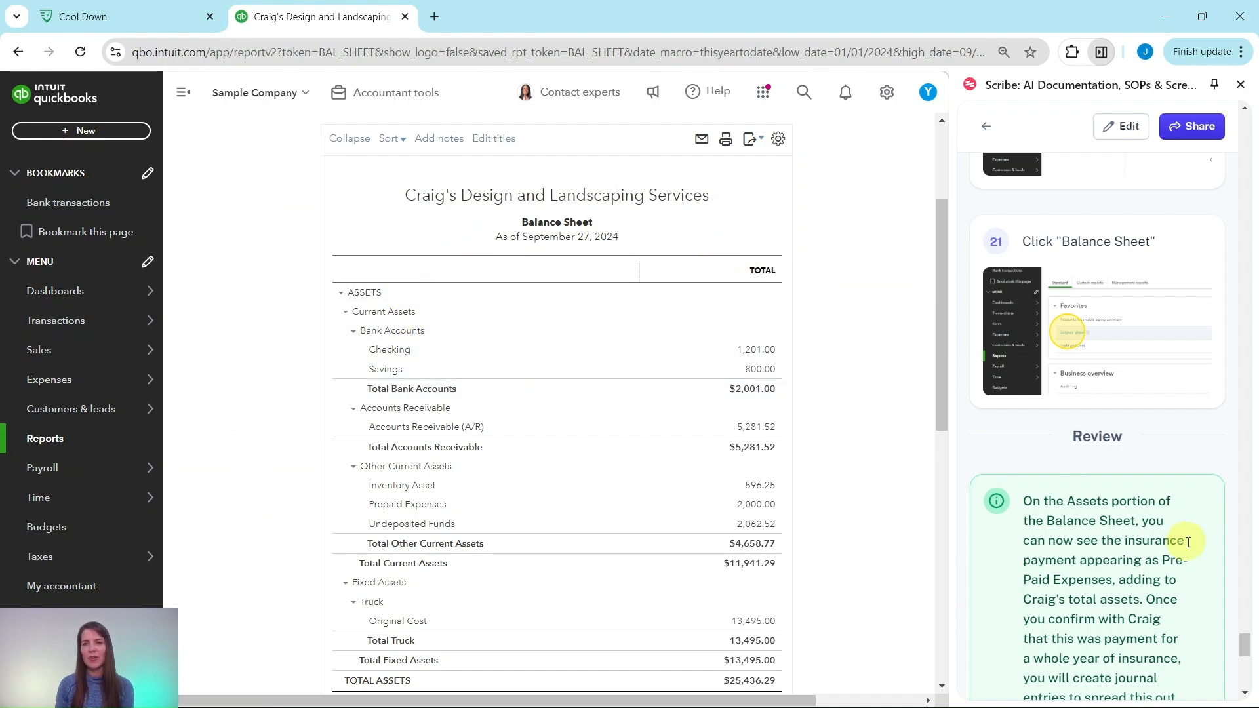
# Read the guide's Review notes on prepaid insurance and undeposited funds and examine those lines on the Balance Sheet
pyautogui.scroll(-4, 1180, 539)
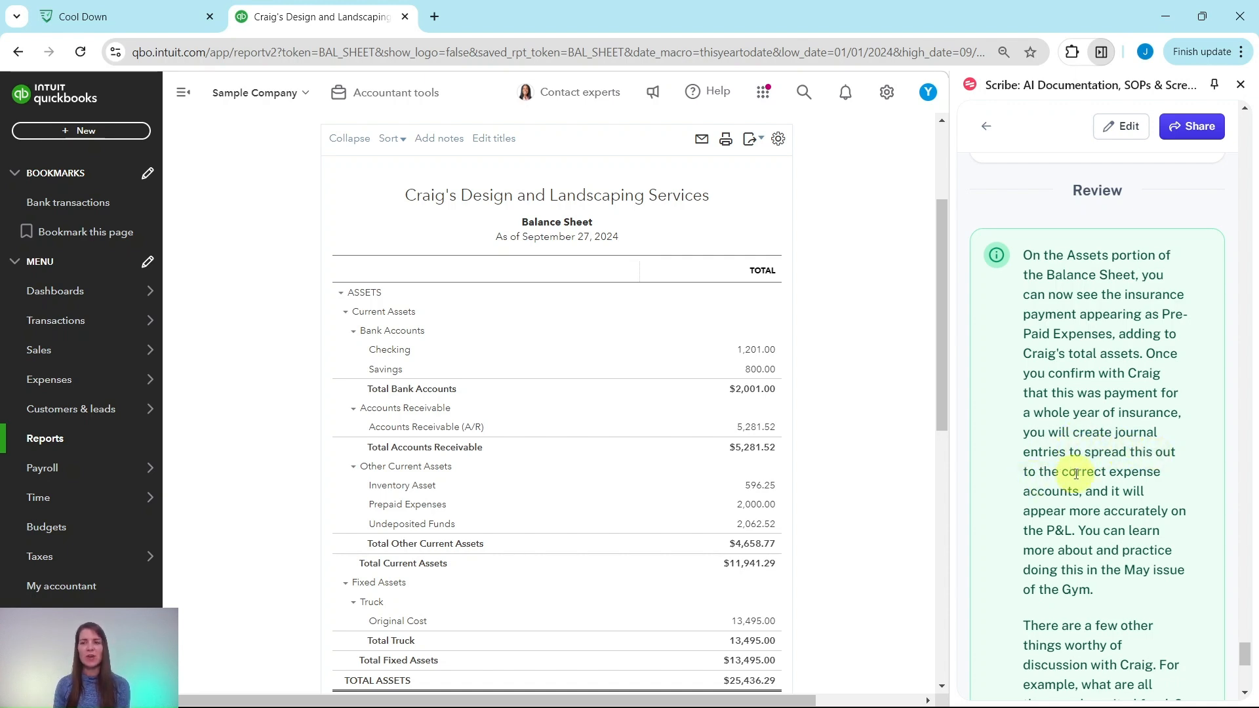
pyautogui.scroll(-1, 1062, 483)
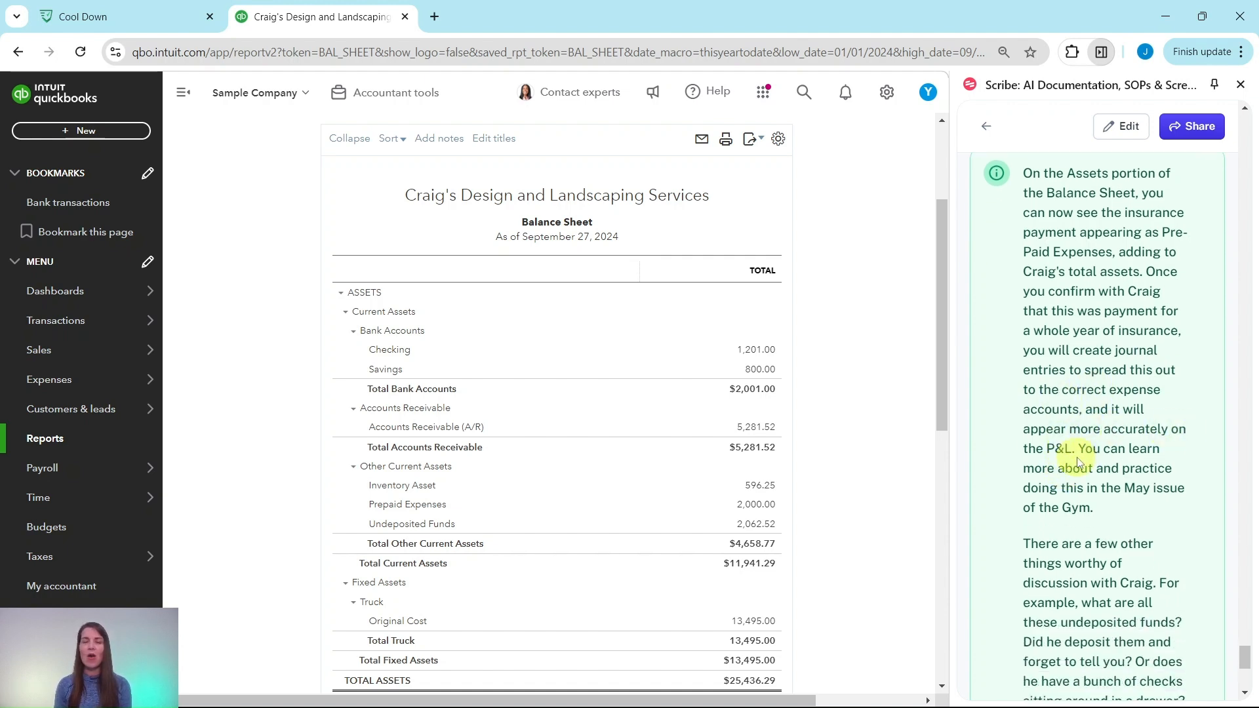
pyautogui.scroll(-1, 1083, 402)
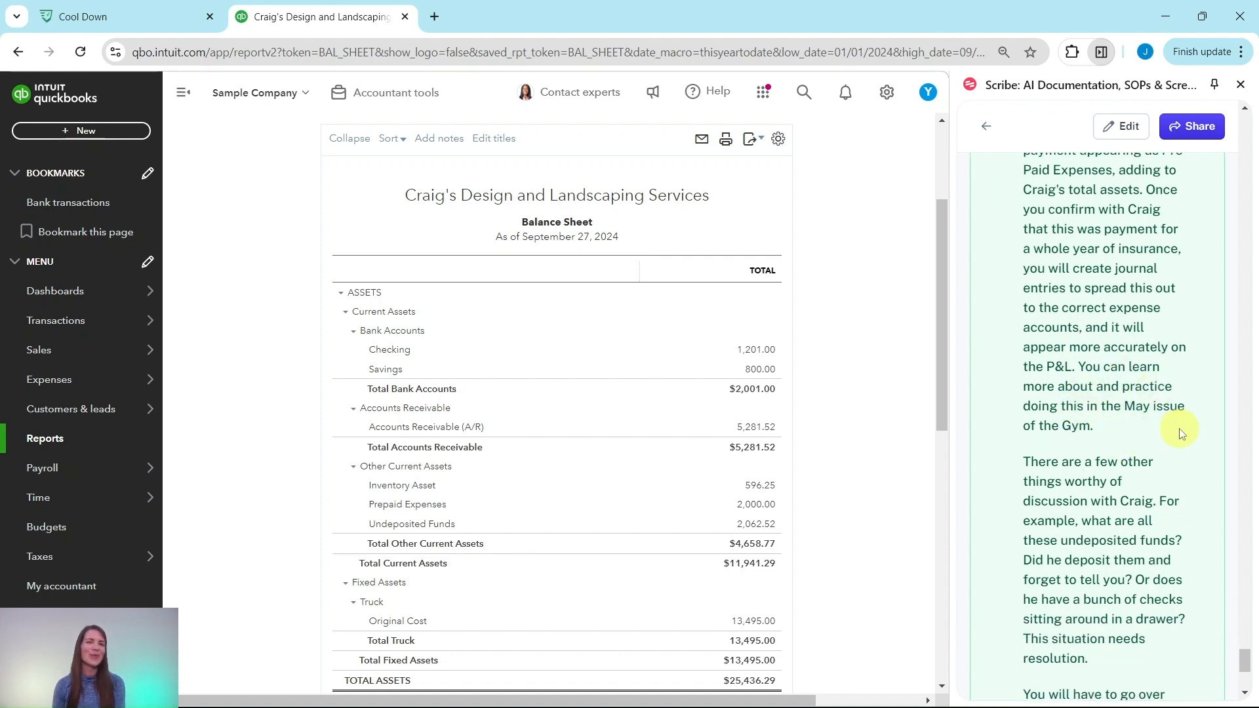
pyautogui.scroll(-2, 1144, 429)
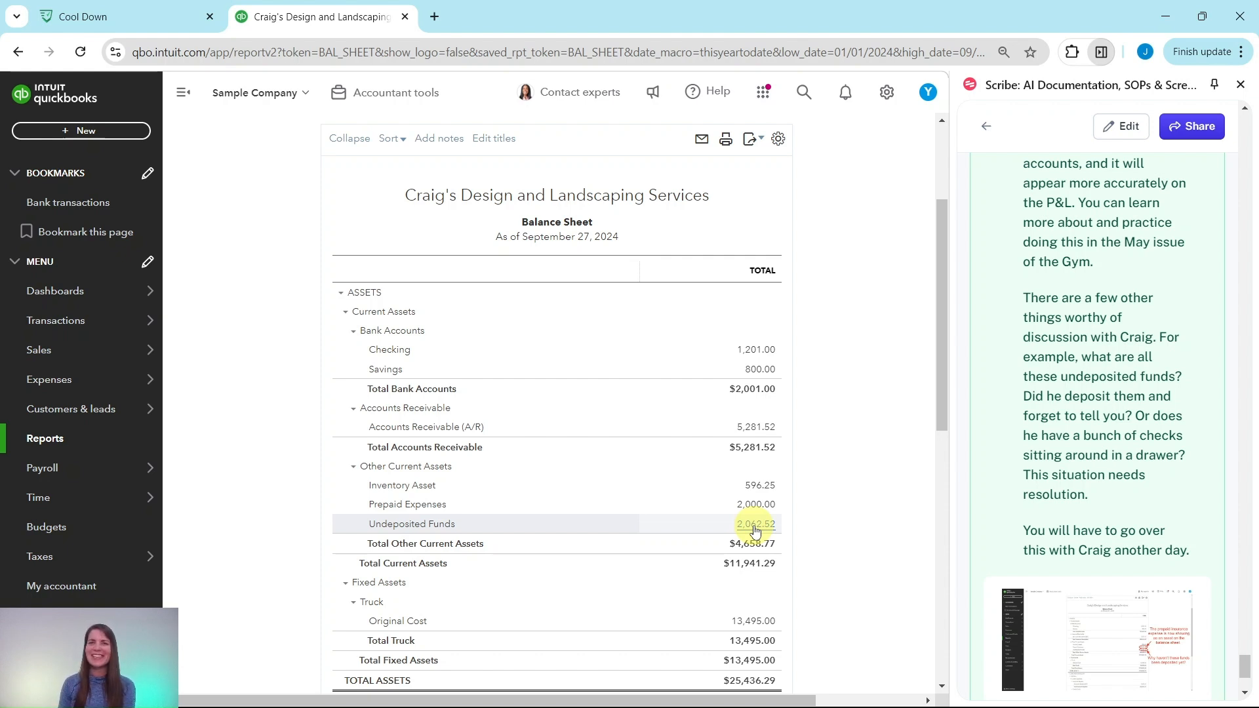
pyautogui.scroll(-3, 1061, 414)
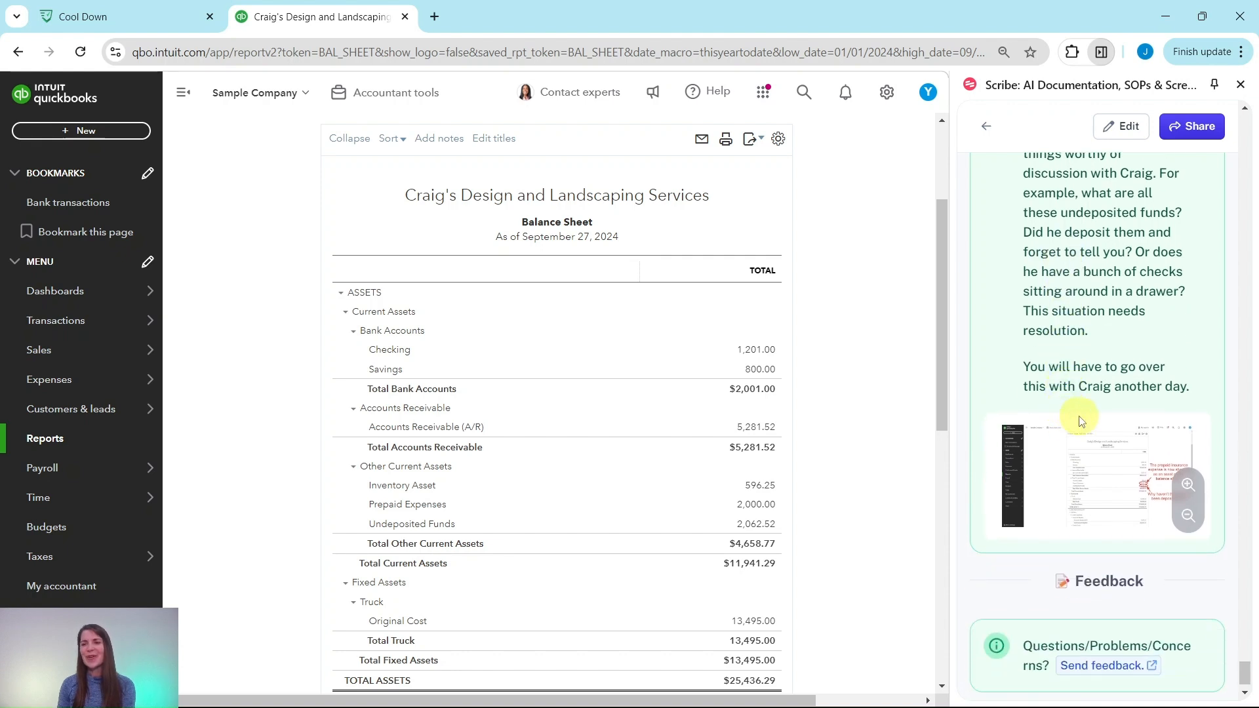